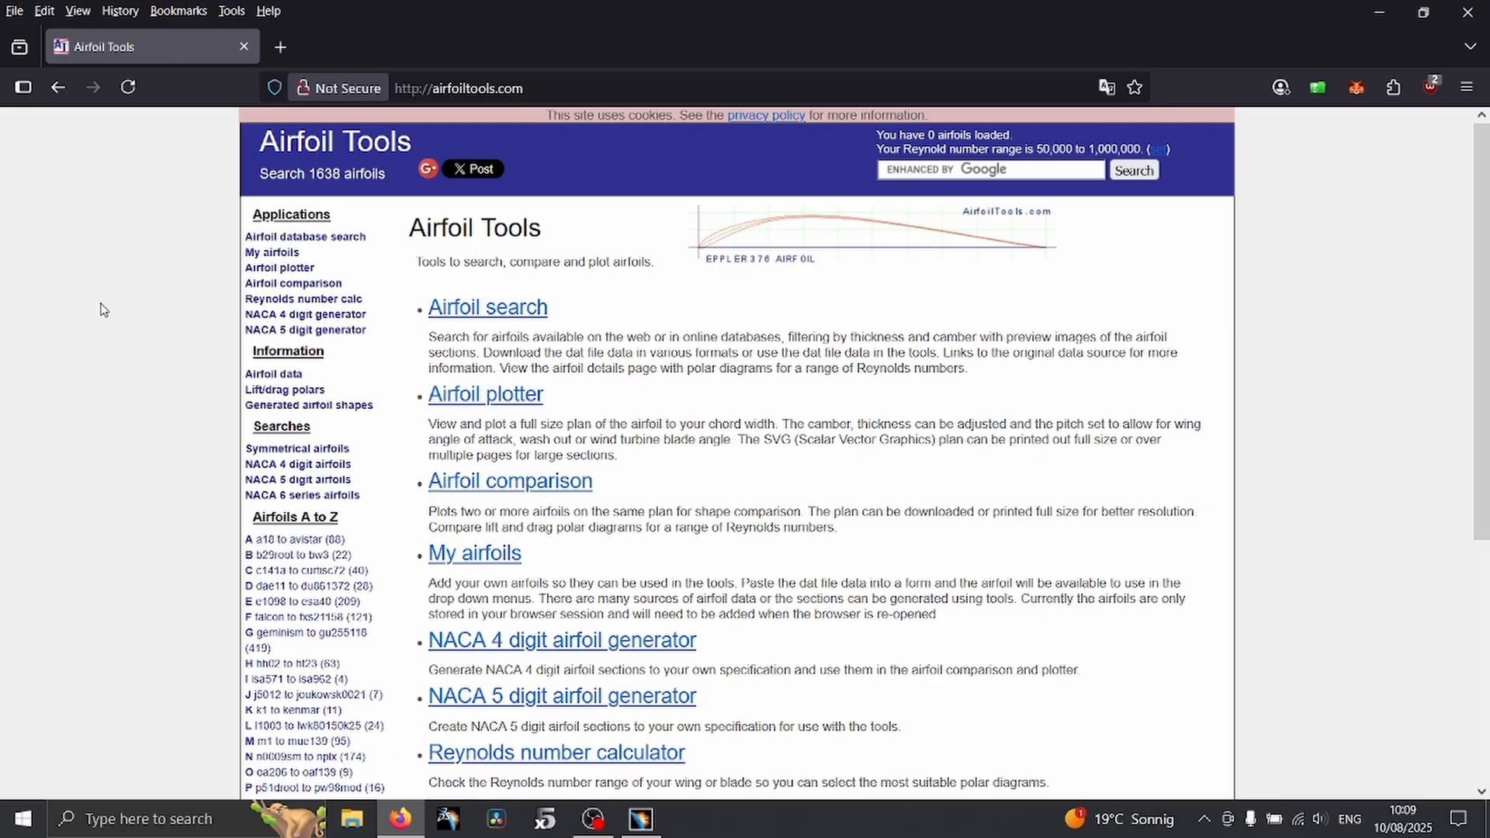
Open the NACA 6 series airfoil search of Airfoil Tools in a new browser tab
scroll(100, 310, "down", 2)
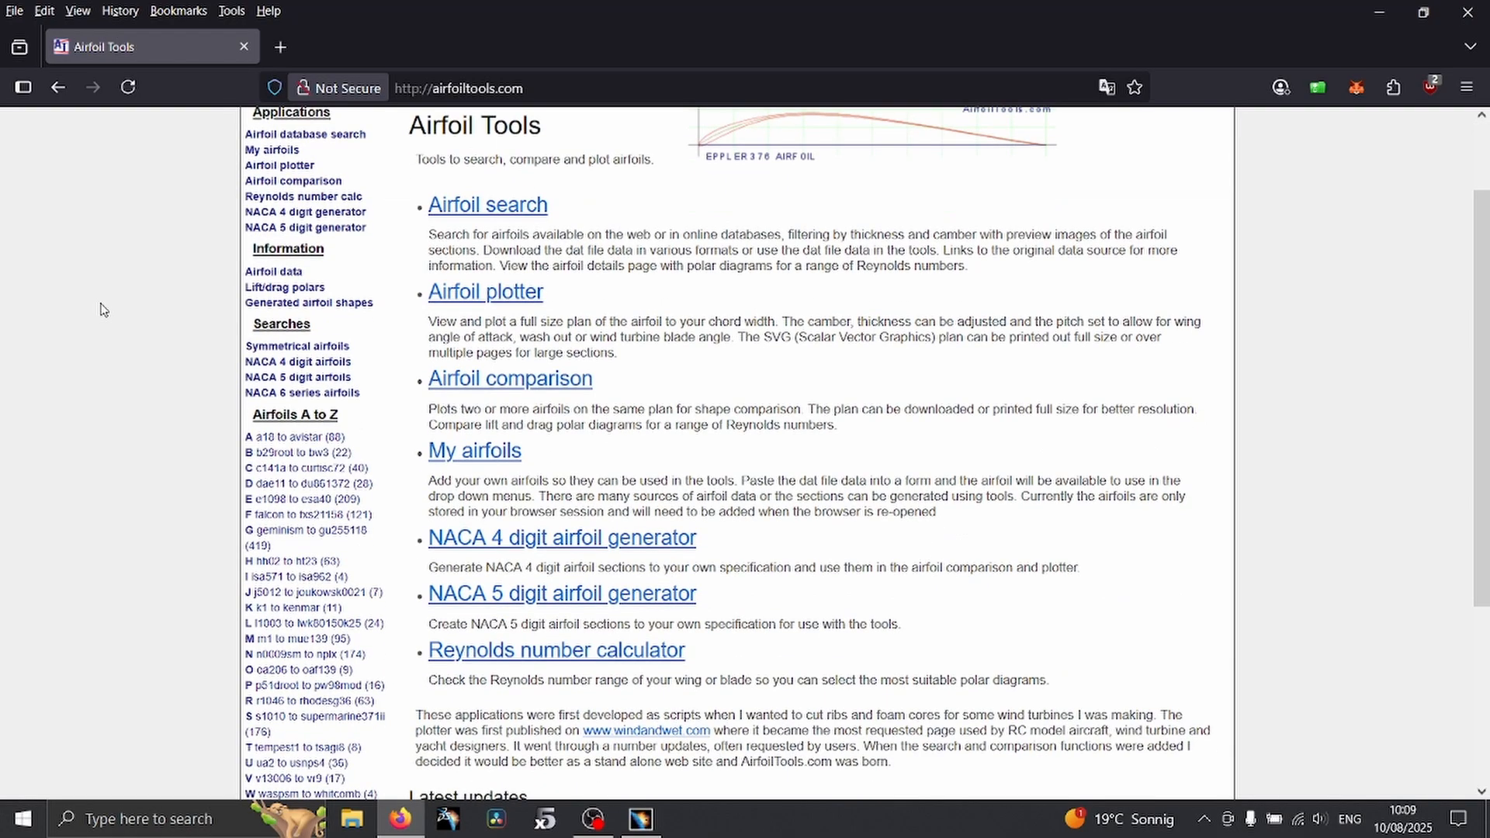
scroll(100, 310, "down", 4)
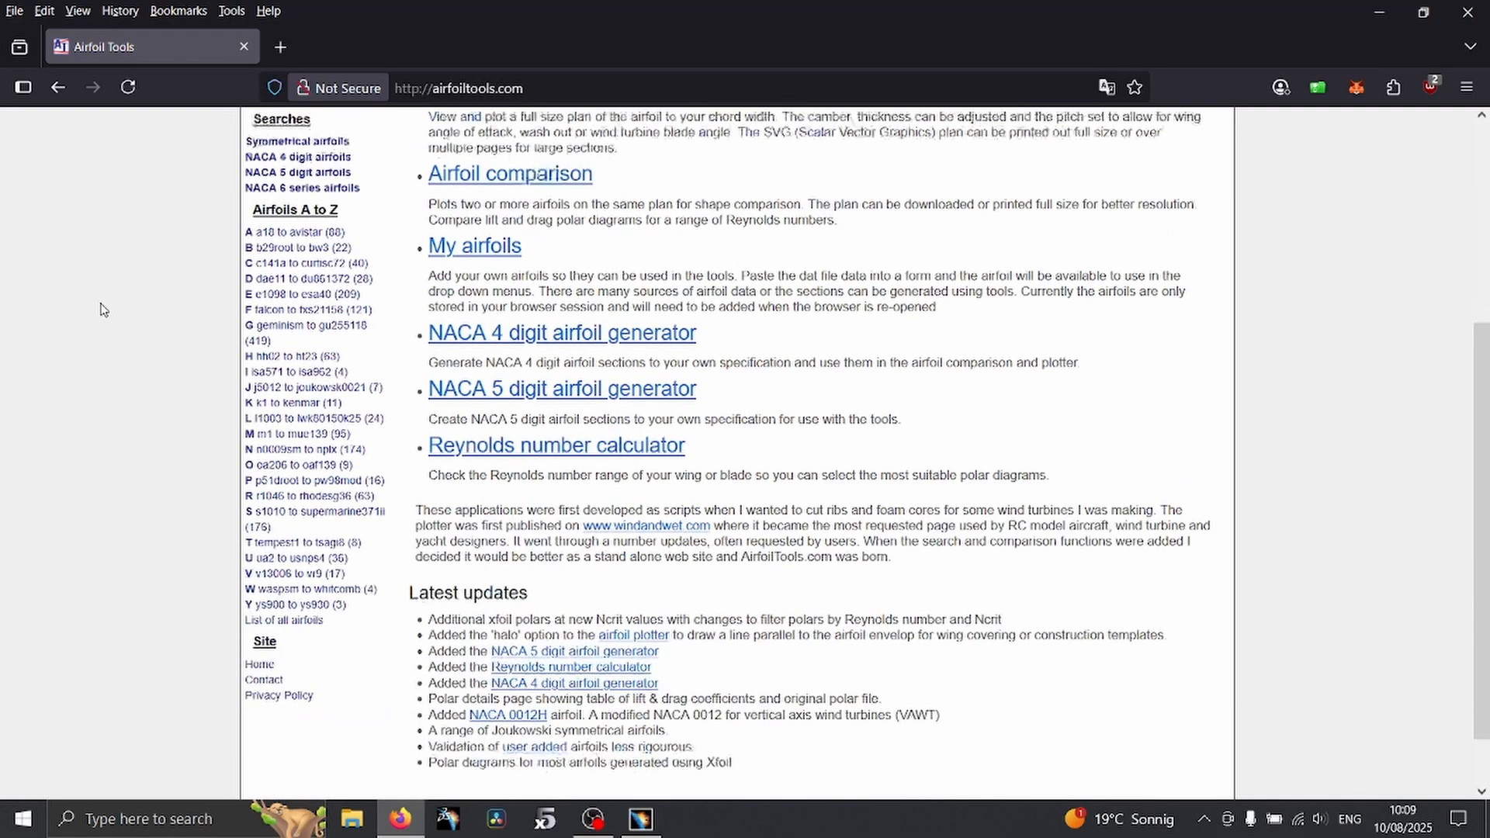
scroll(103, 311, "up", 6)
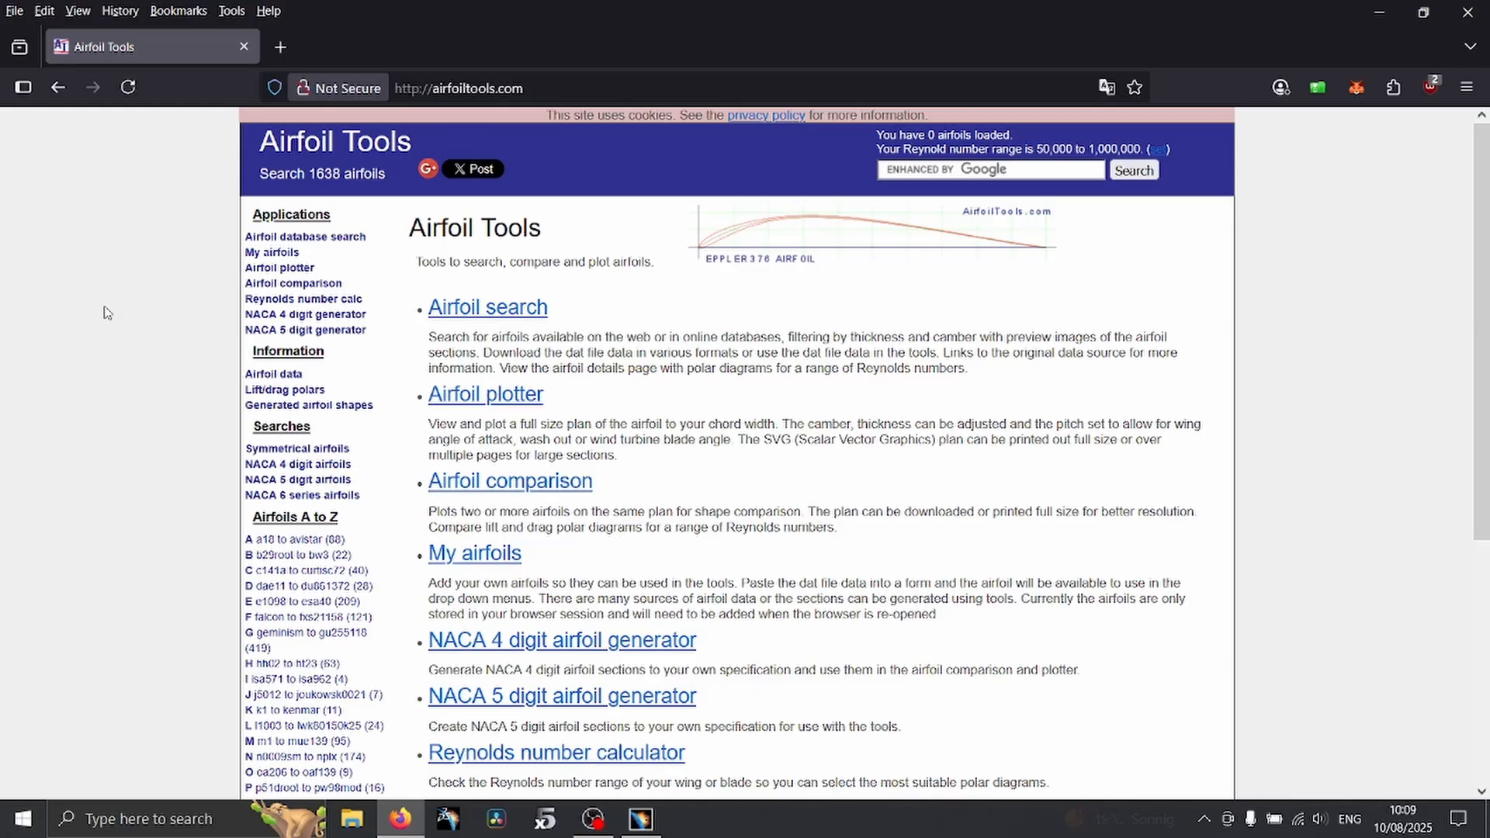
scroll(239, 430, "down", 2)
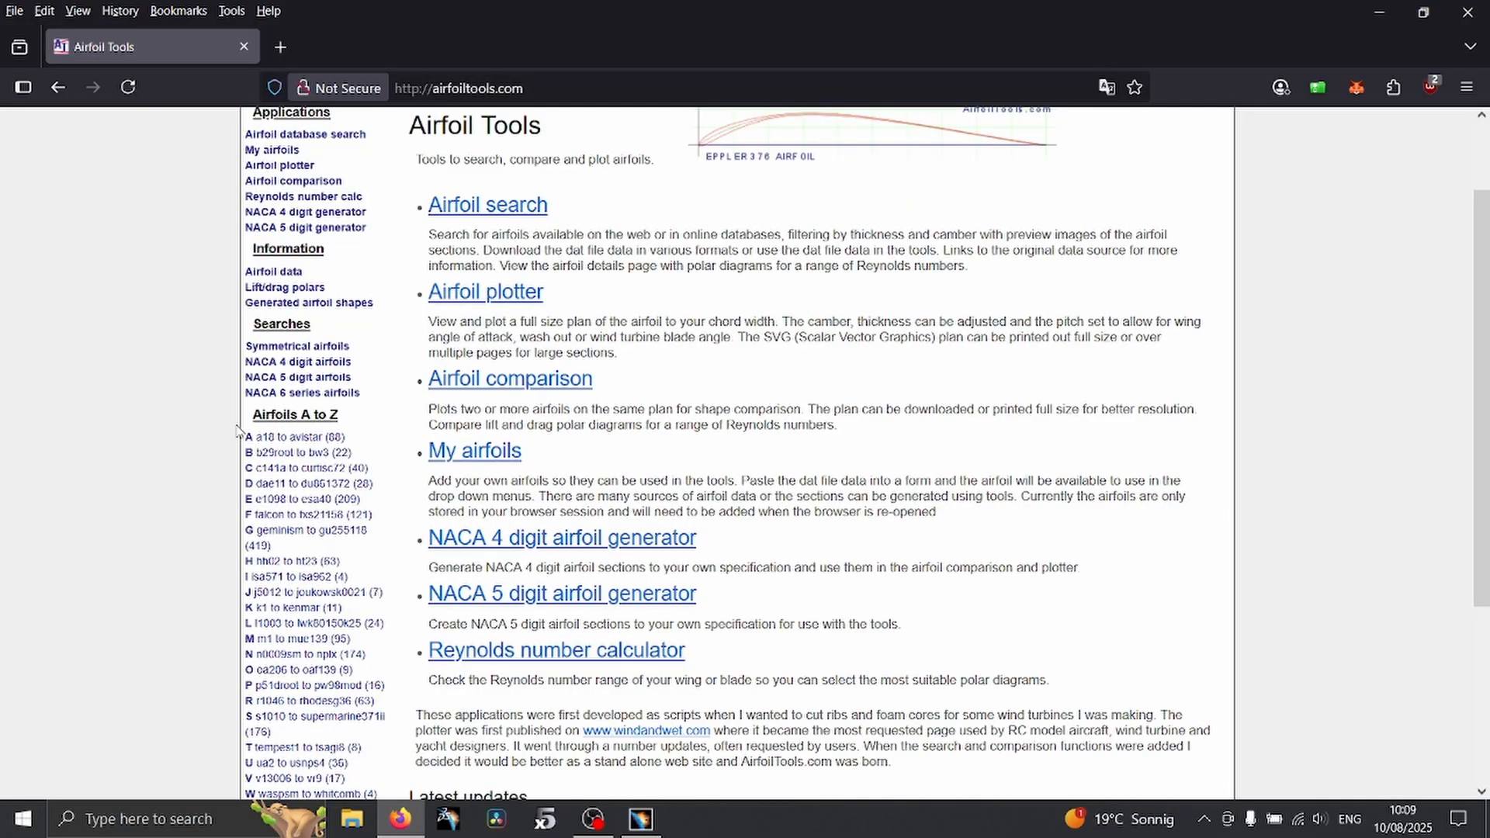
middle_click(288, 391)
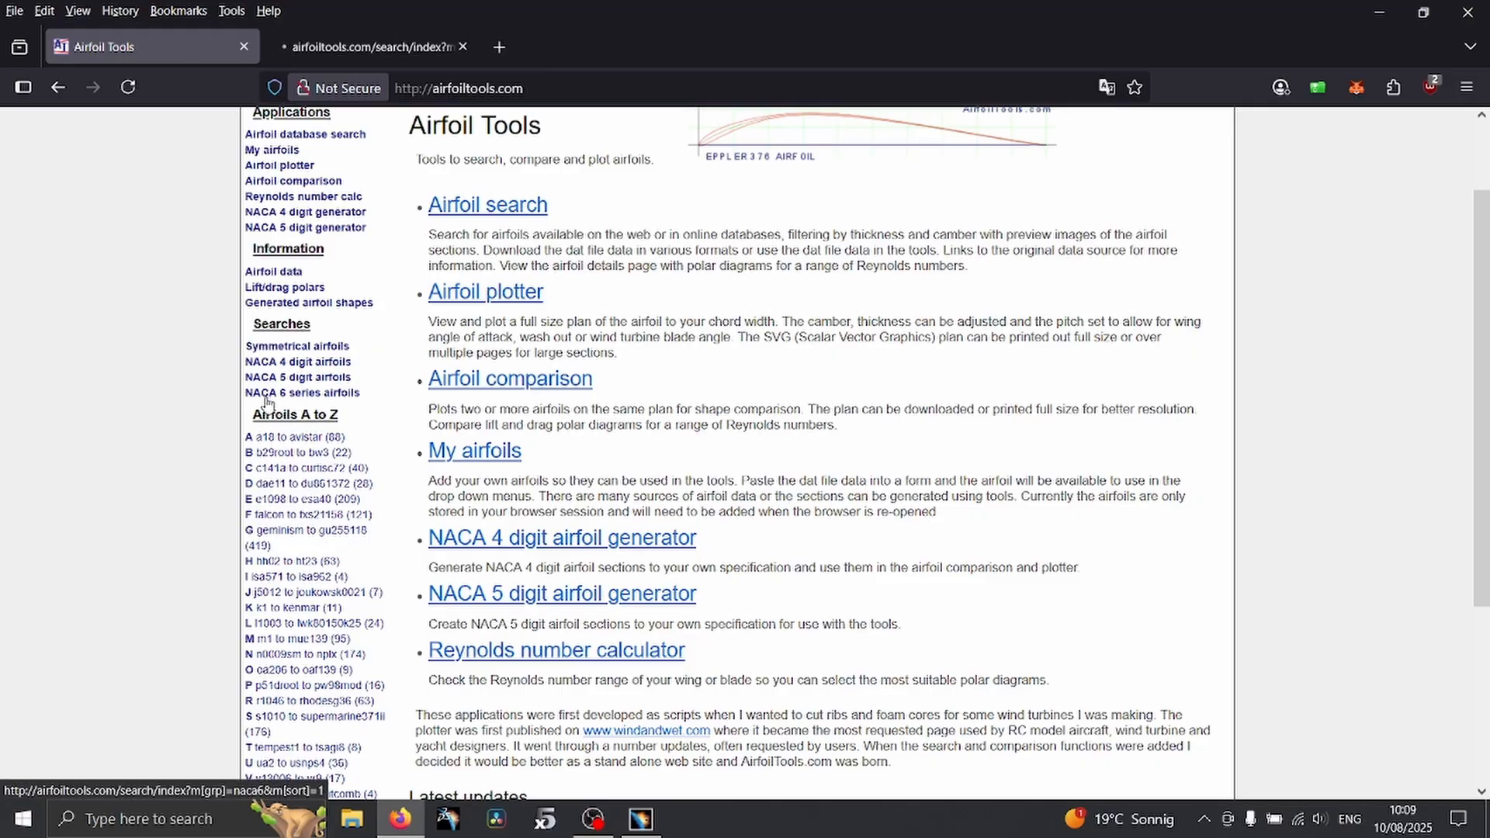
left_click(400, 56)
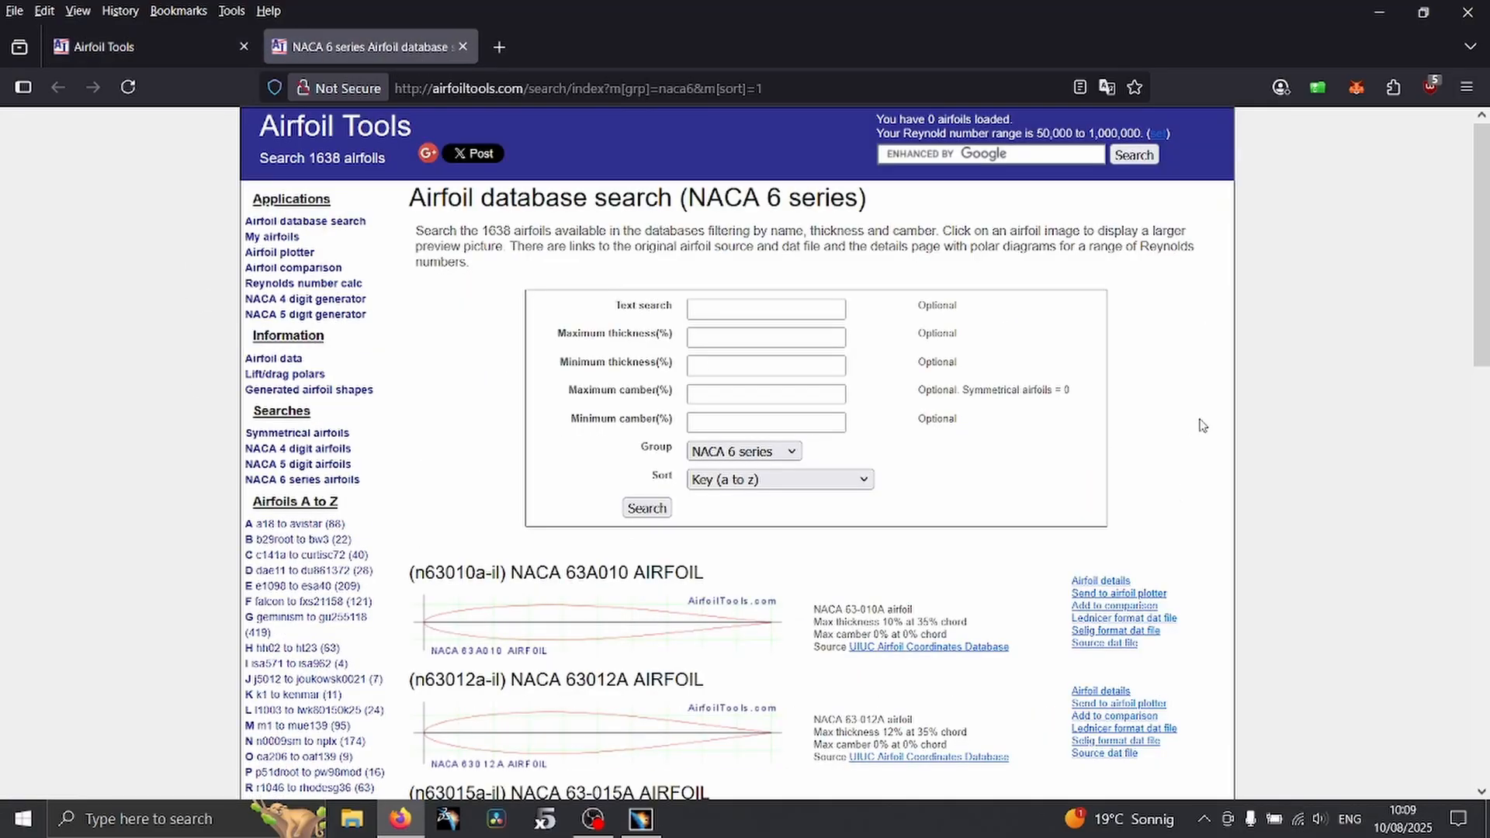
Open the details of the NACA 63-412 airfoil and send it to the airfoil plotter
scroll(1201, 423, "down", 15)
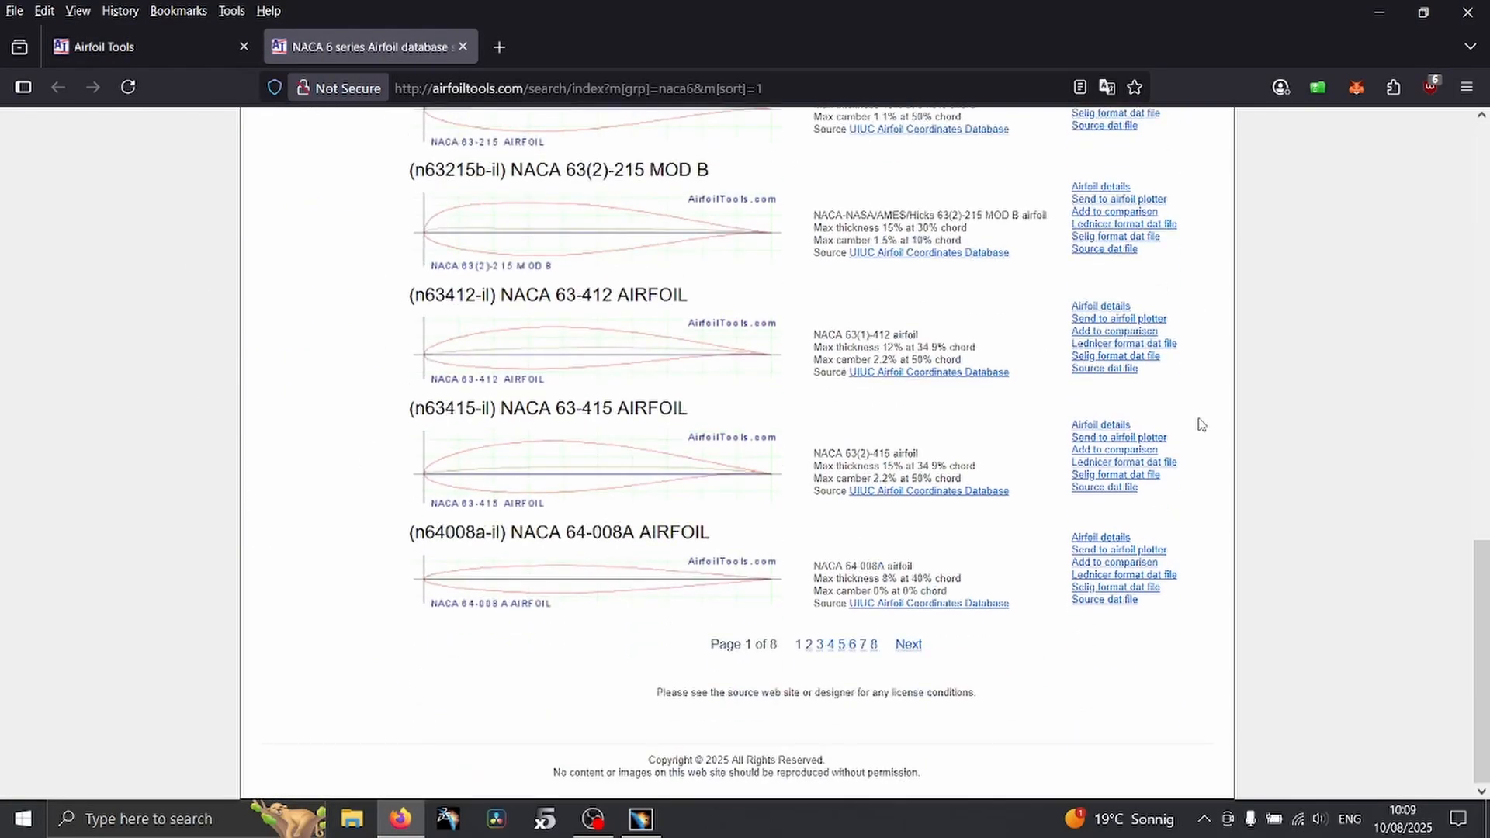
left_click(566, 361)
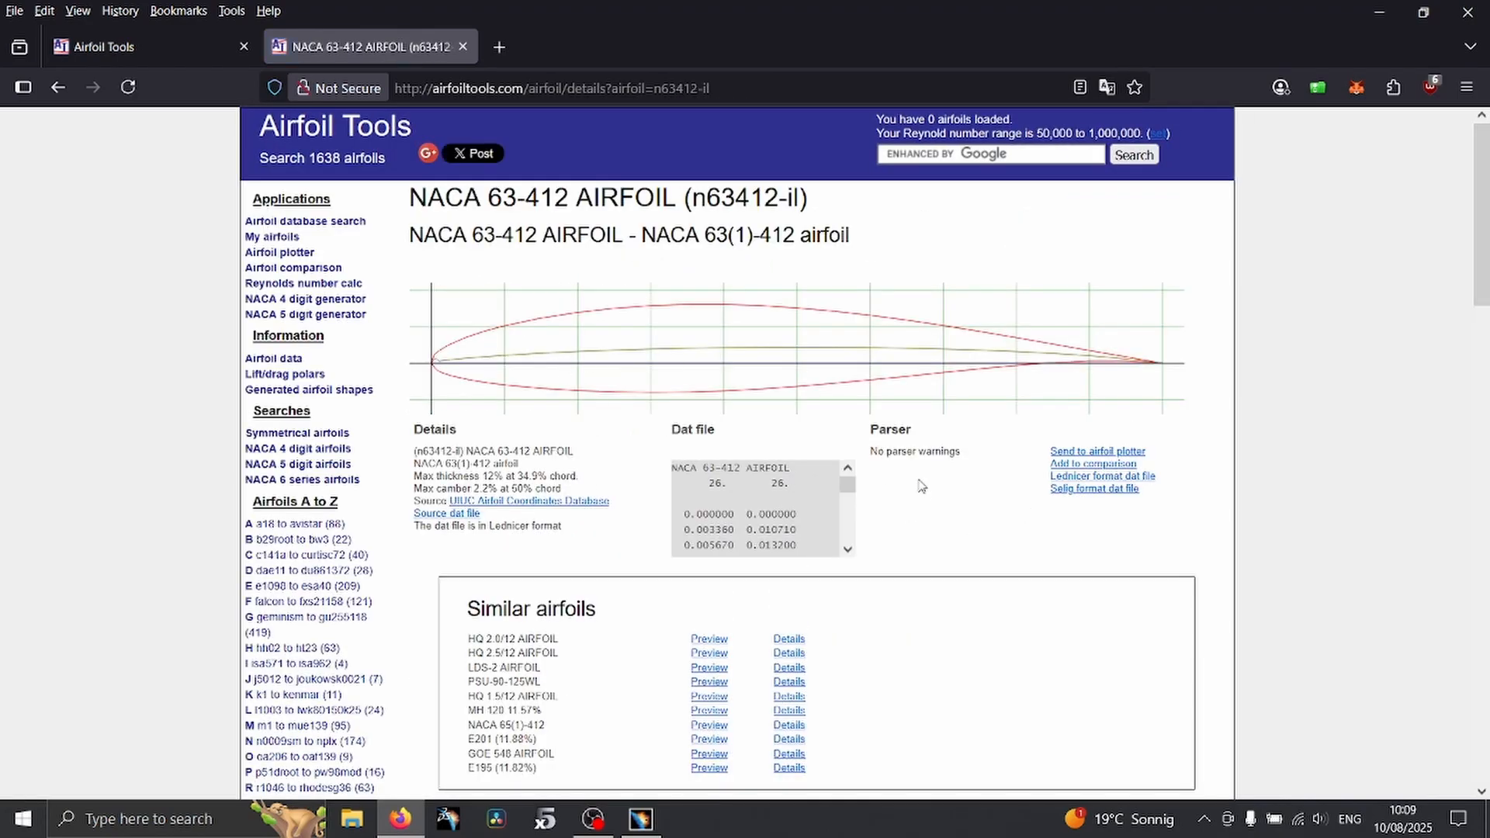
left_click(1072, 454)
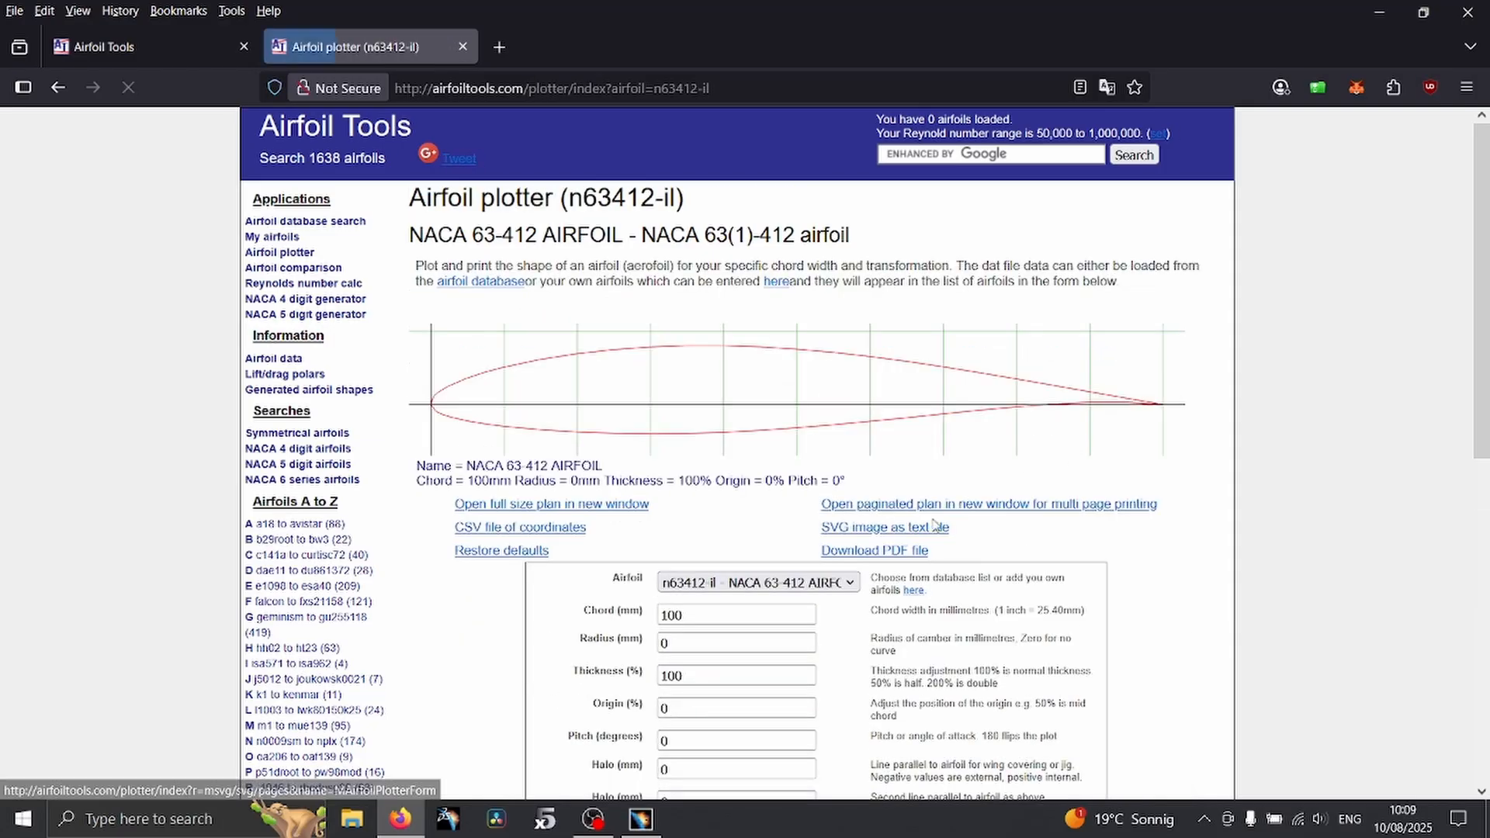
Set the airfoil's chord to 250 mm and replot it
scroll(850, 564, "down", 3)
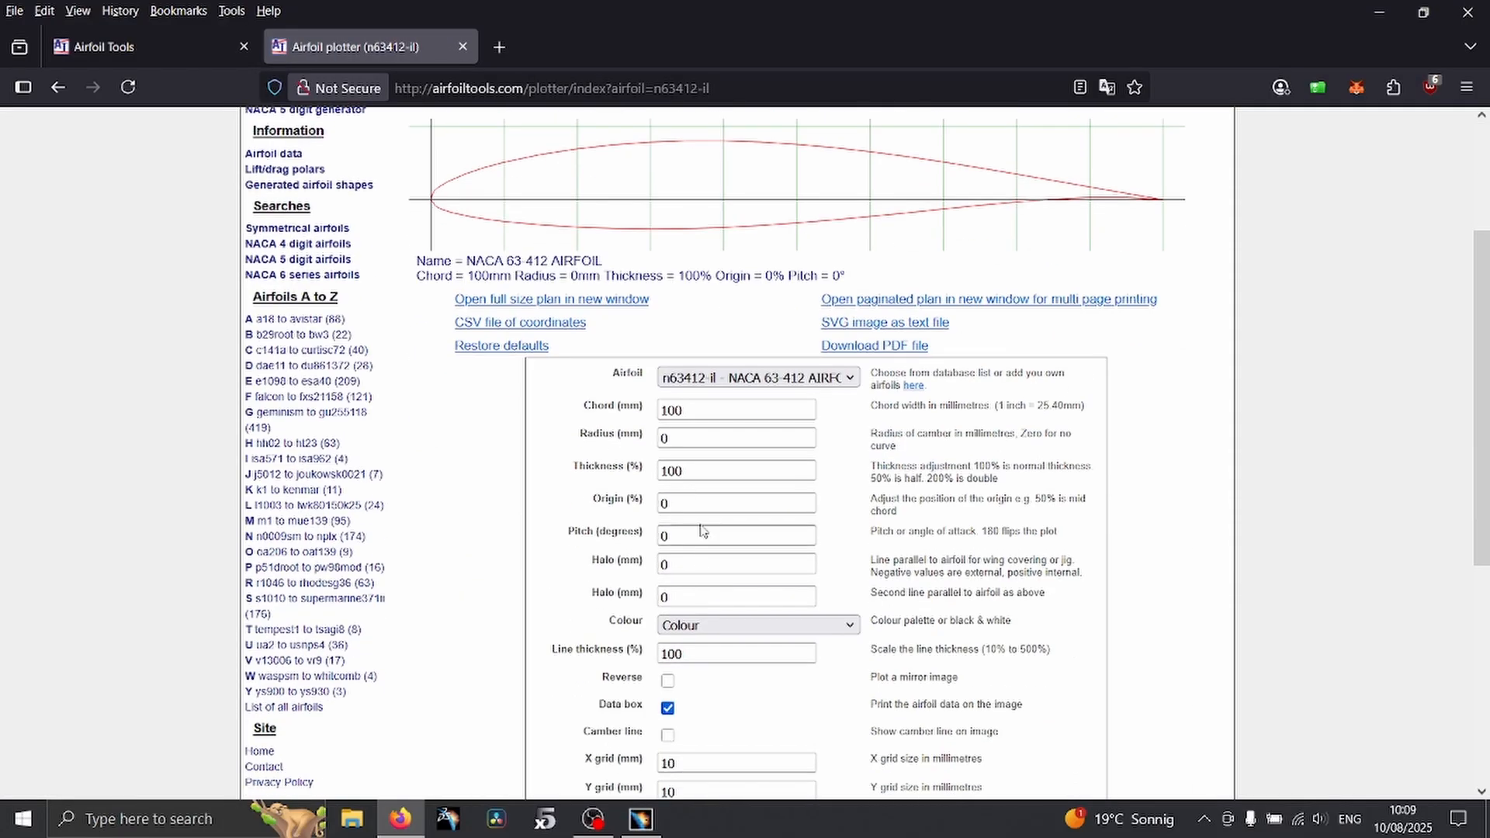
double_click(698, 410)
type("250")
key("Return")
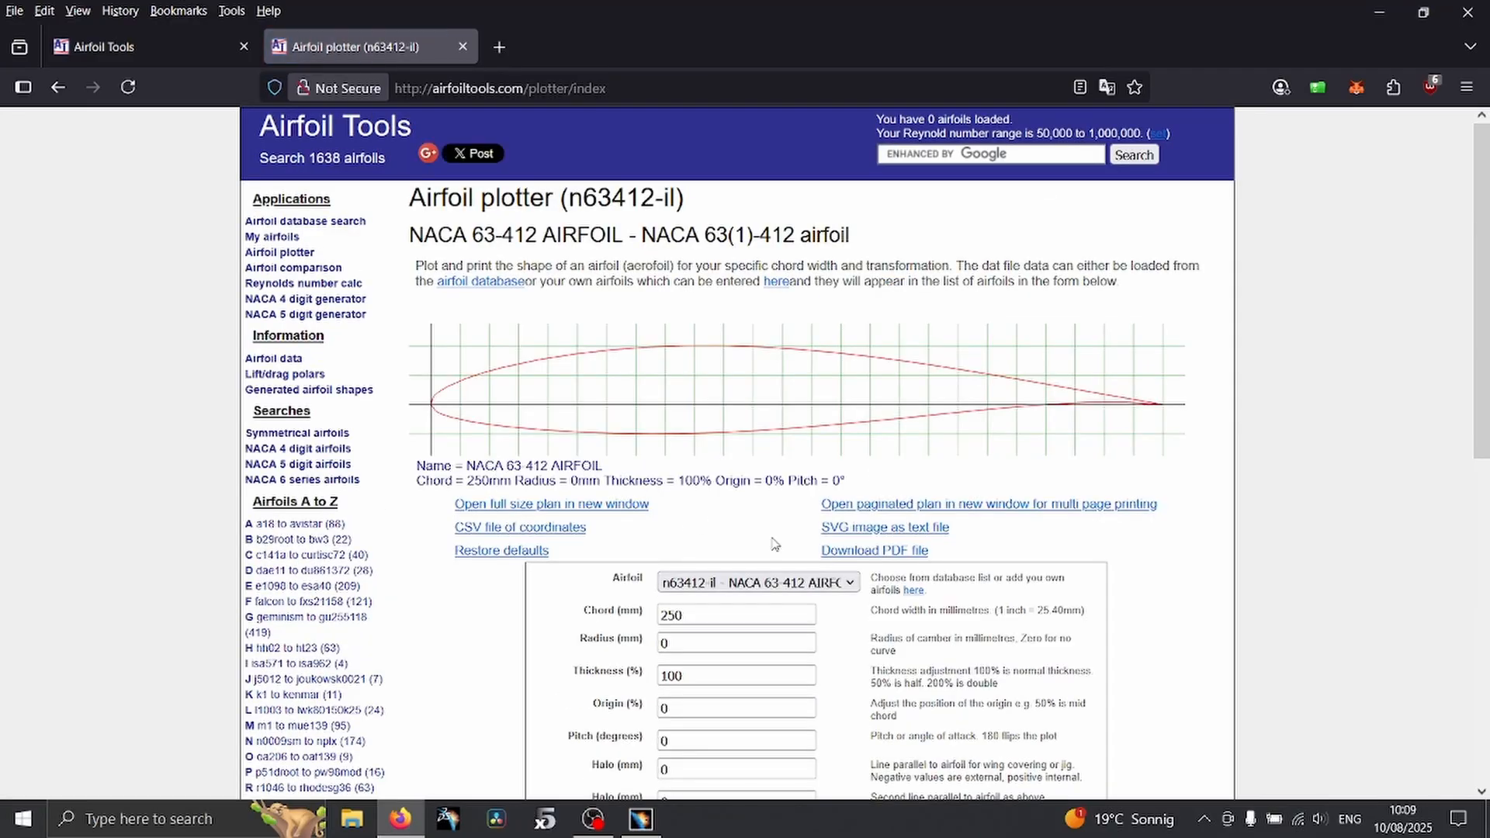
Save the CSV file of coordinates to the Desktop as n63412-il and open the downloaded file in Excel
scroll(579, 707, "down", 3)
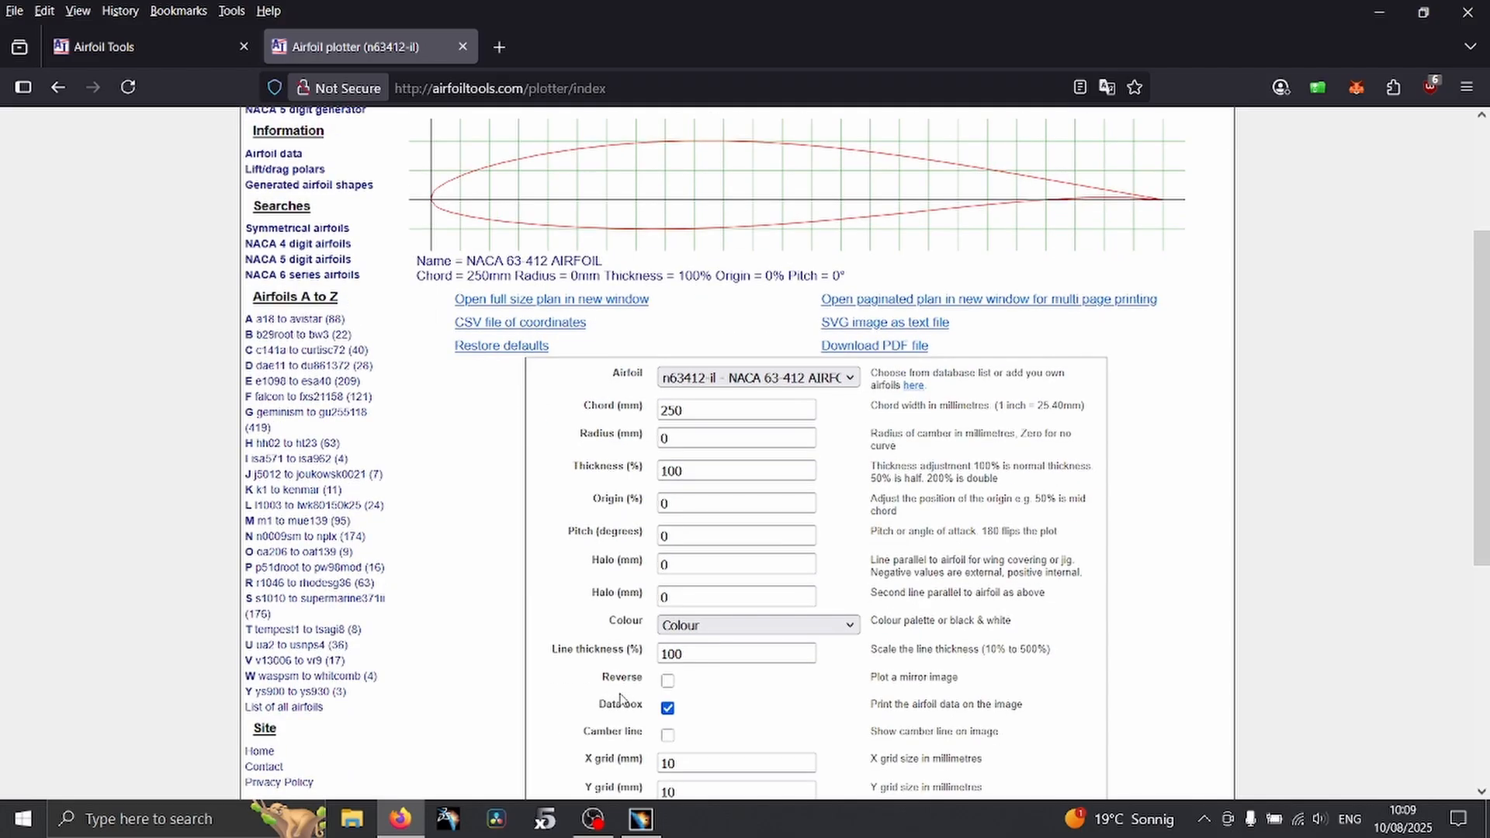
scroll(620, 699, "down", 3)
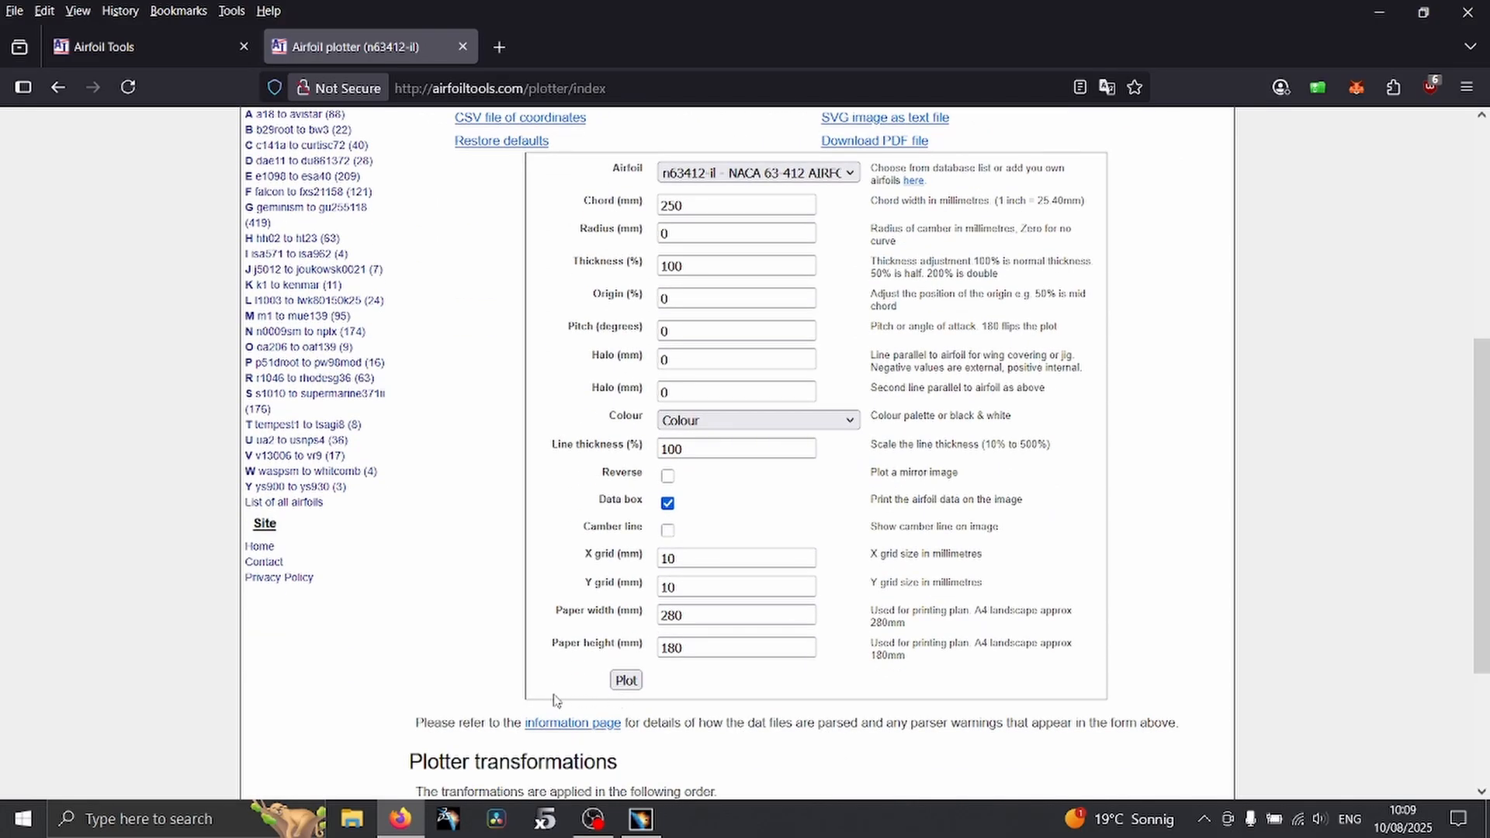
scroll(557, 702, "up", 6)
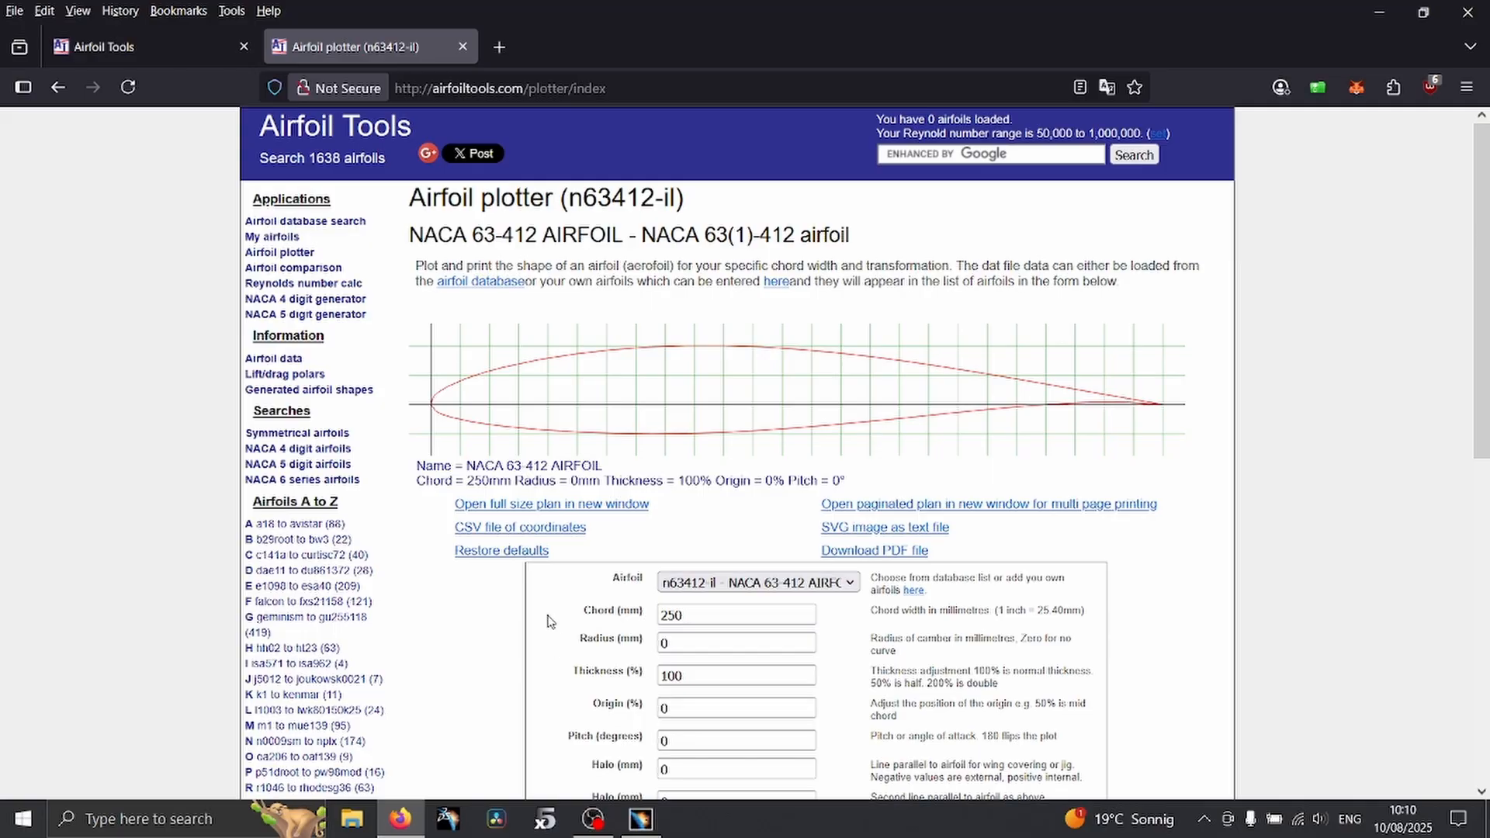
left_click(527, 531)
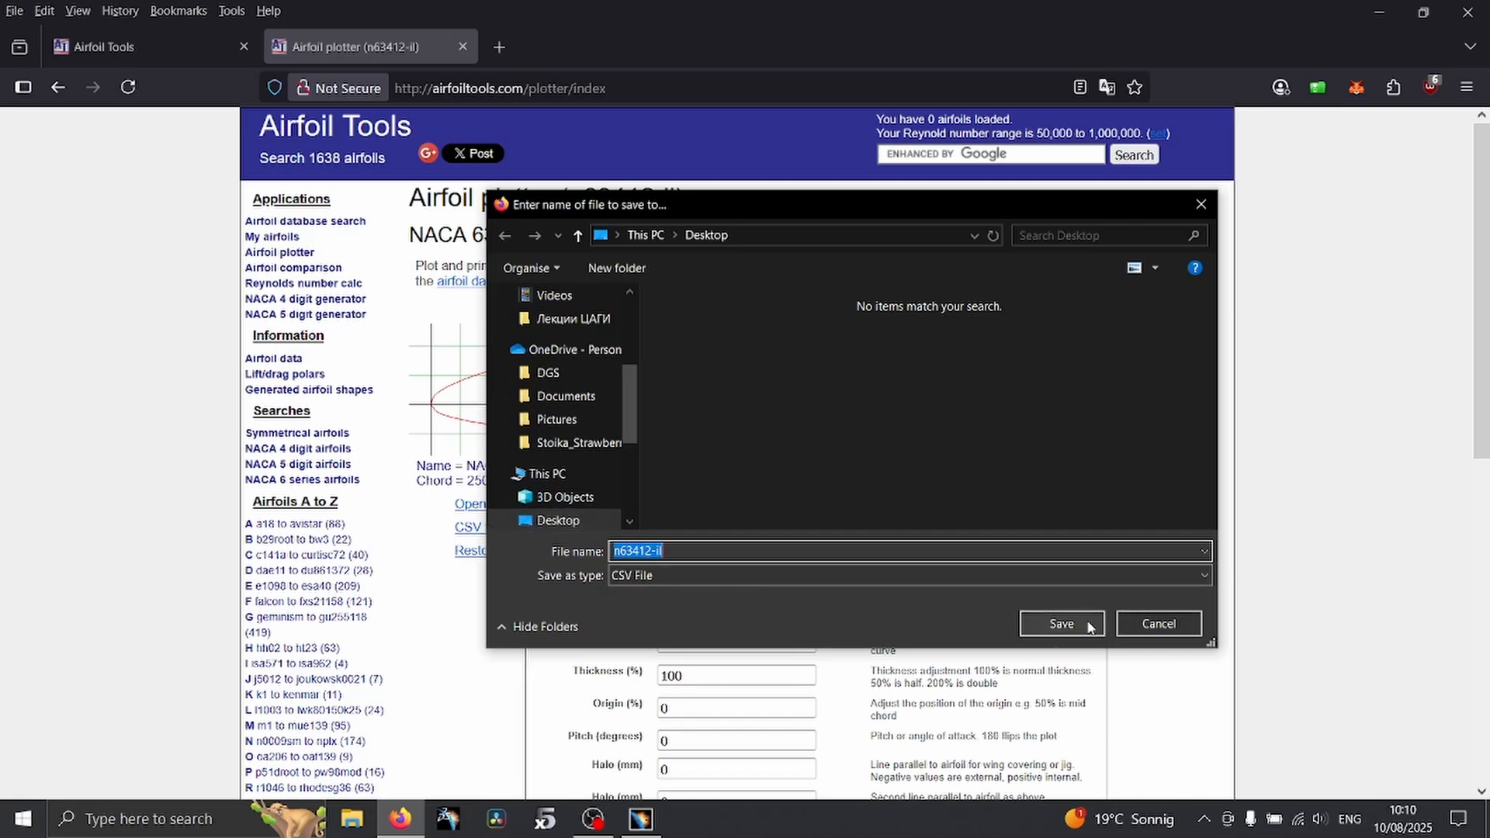
left_click(1054, 623)
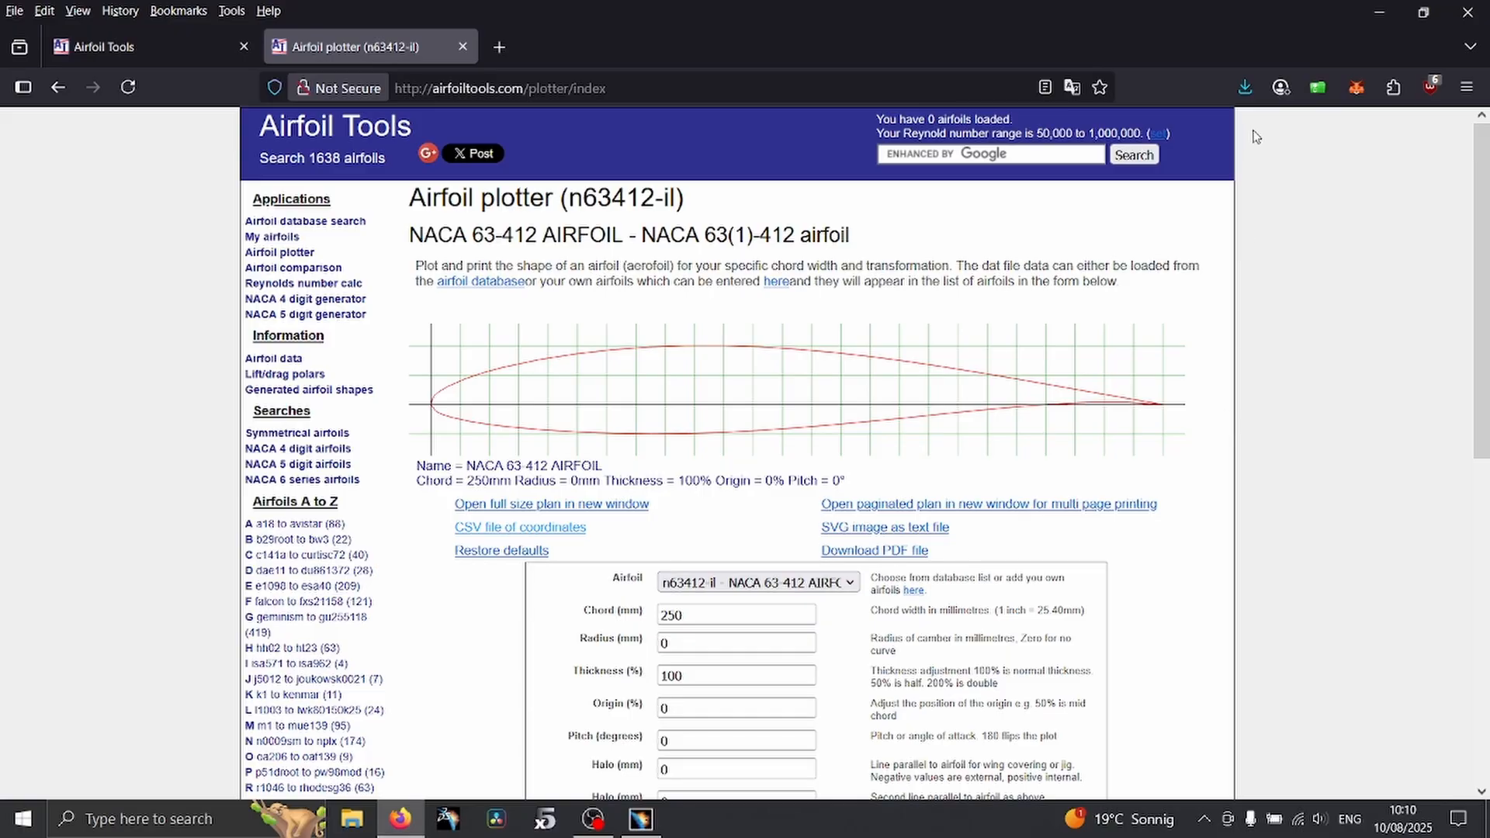
left_click(1157, 159)
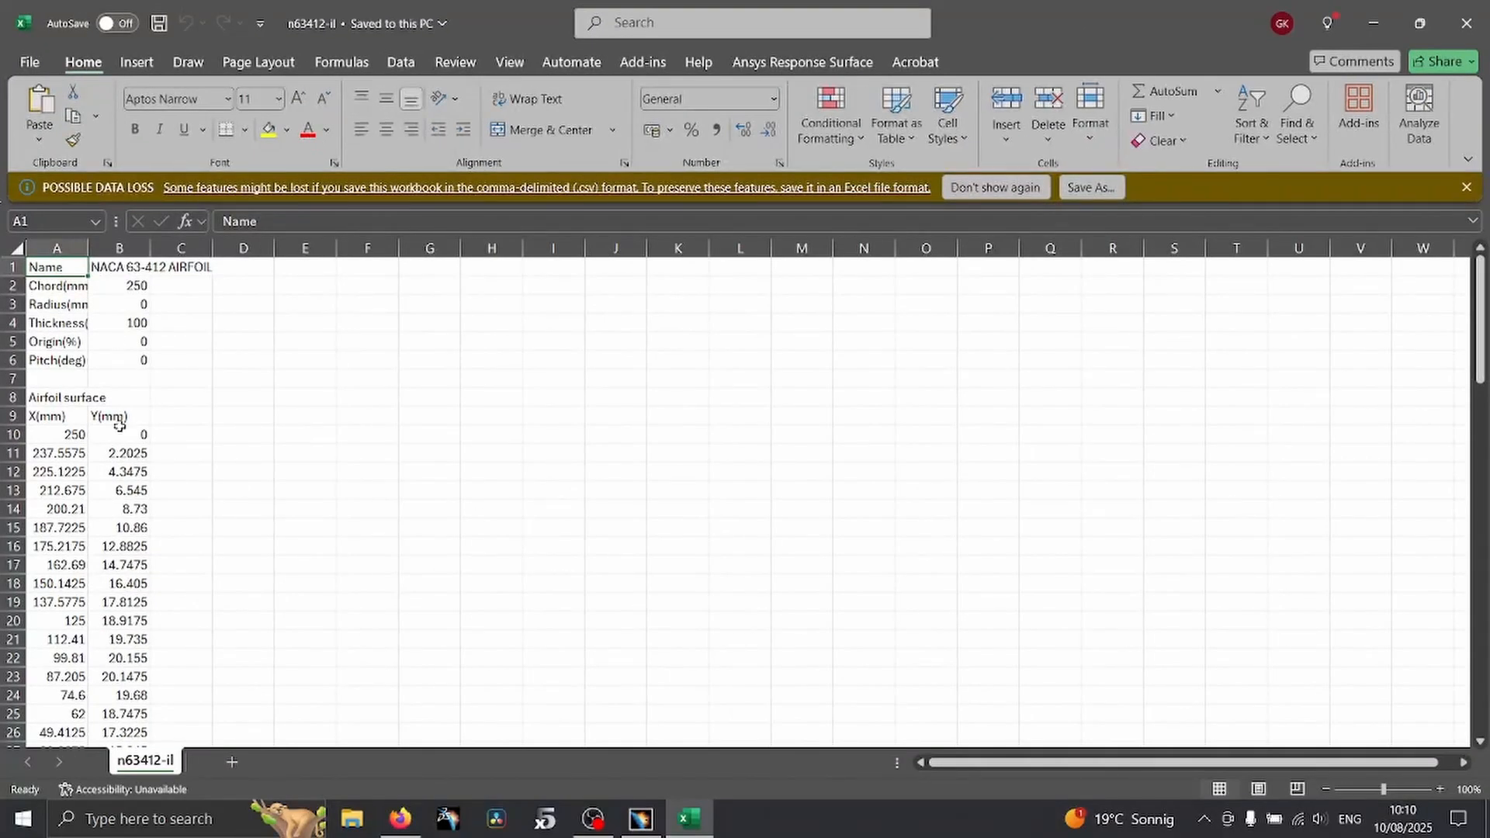
Examine the X and Y coordinates of the airfoil surface, camber line and chord line in the n63412-il sheet
scroll(91, 459, "down", 14)
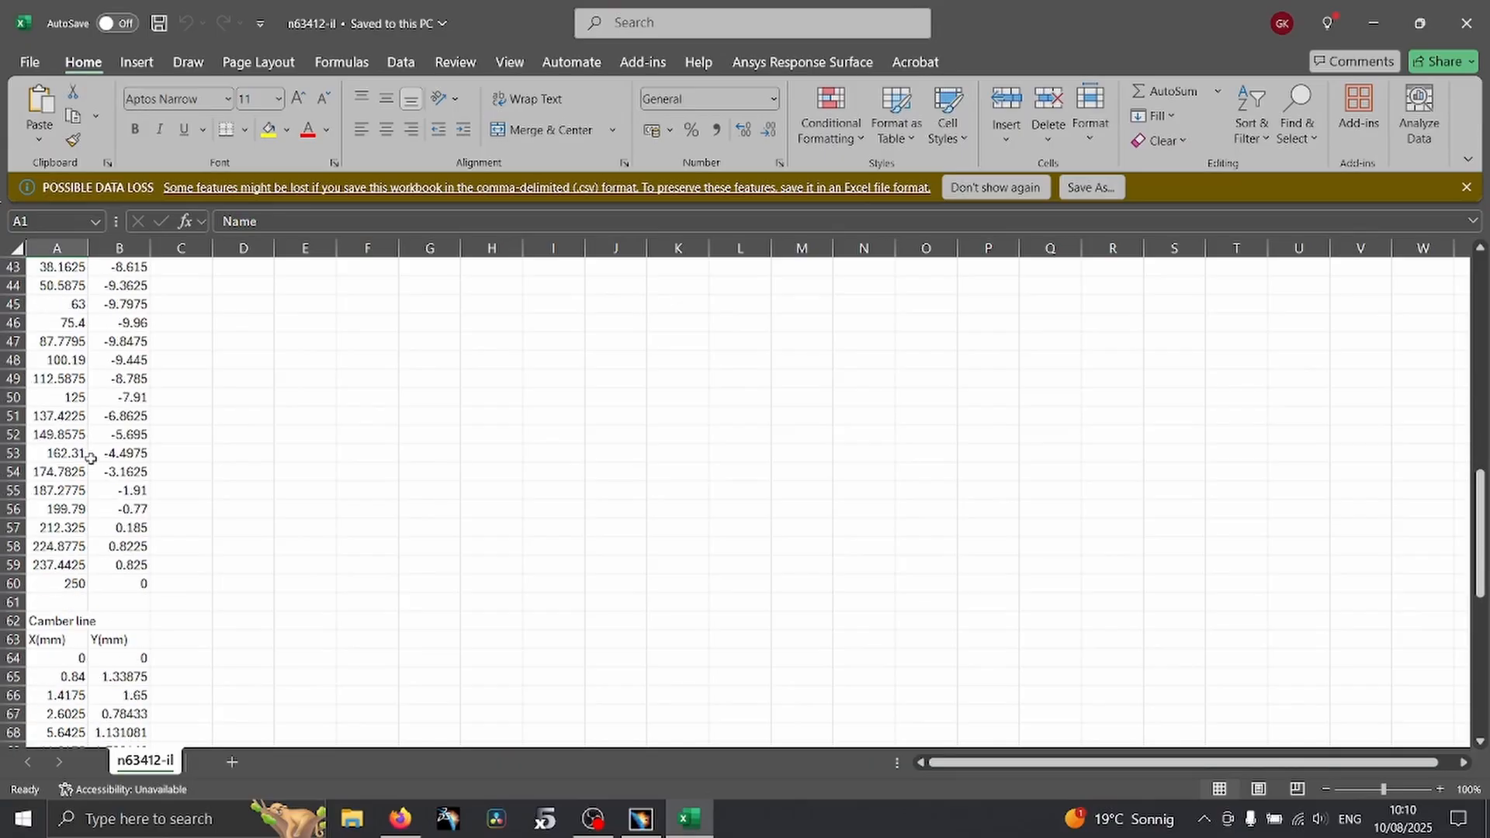
scroll(90, 459, "up", 14)
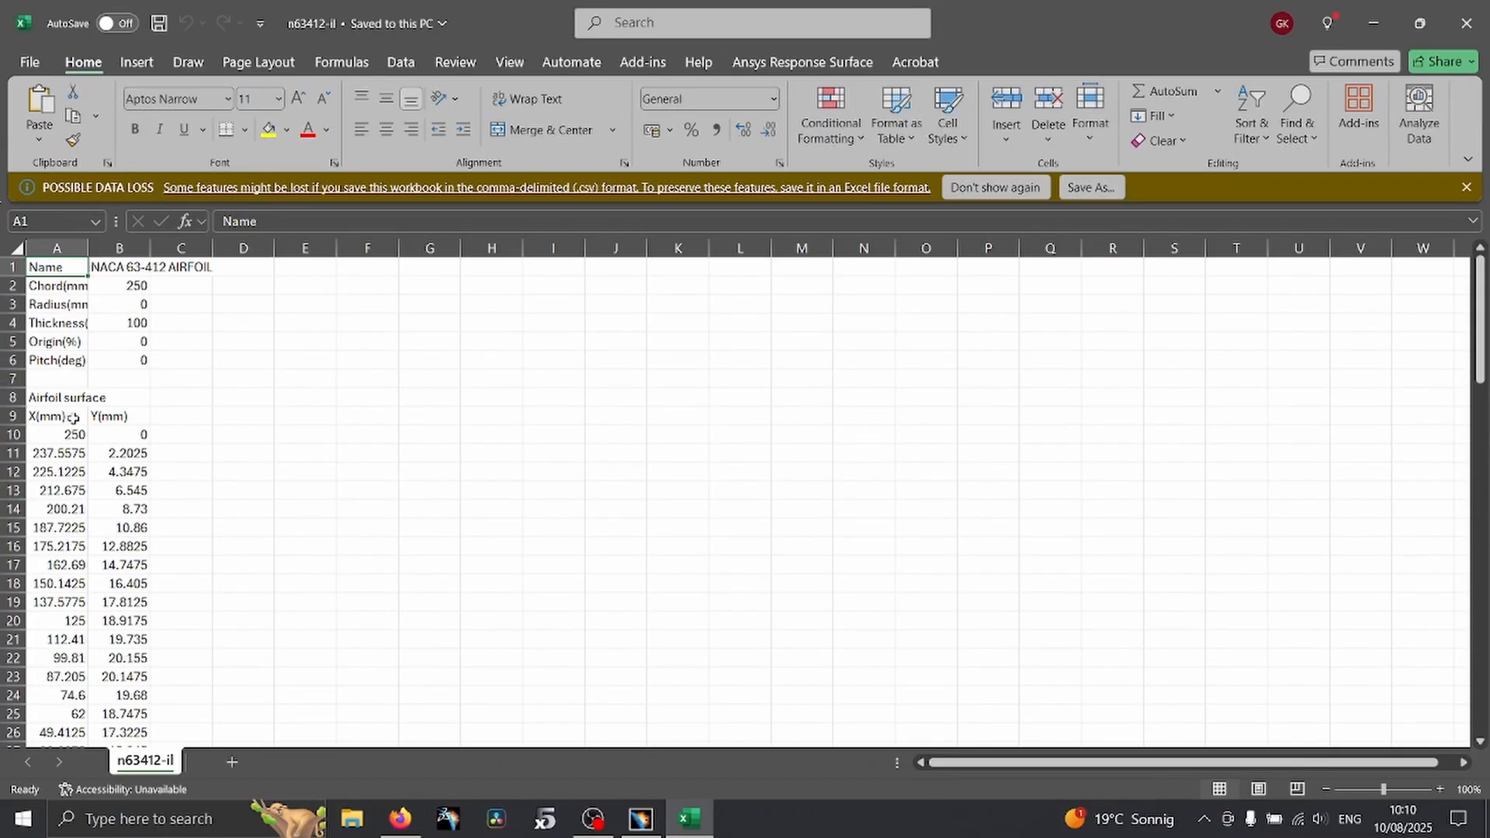
left_click_drag(74, 434, 163, 568)
left_click(98, 458)
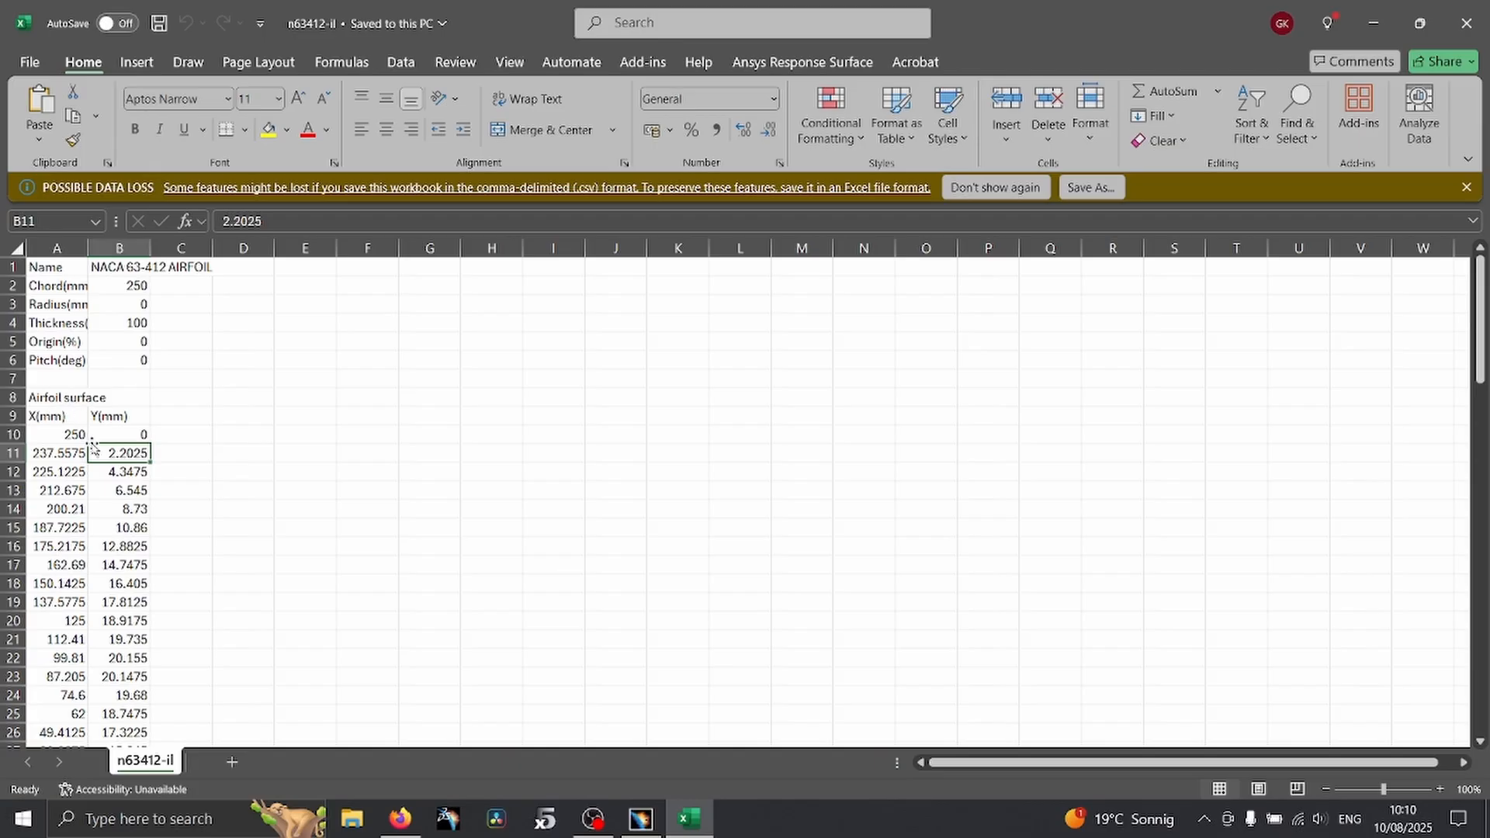
scroll(92, 447, "down", 18)
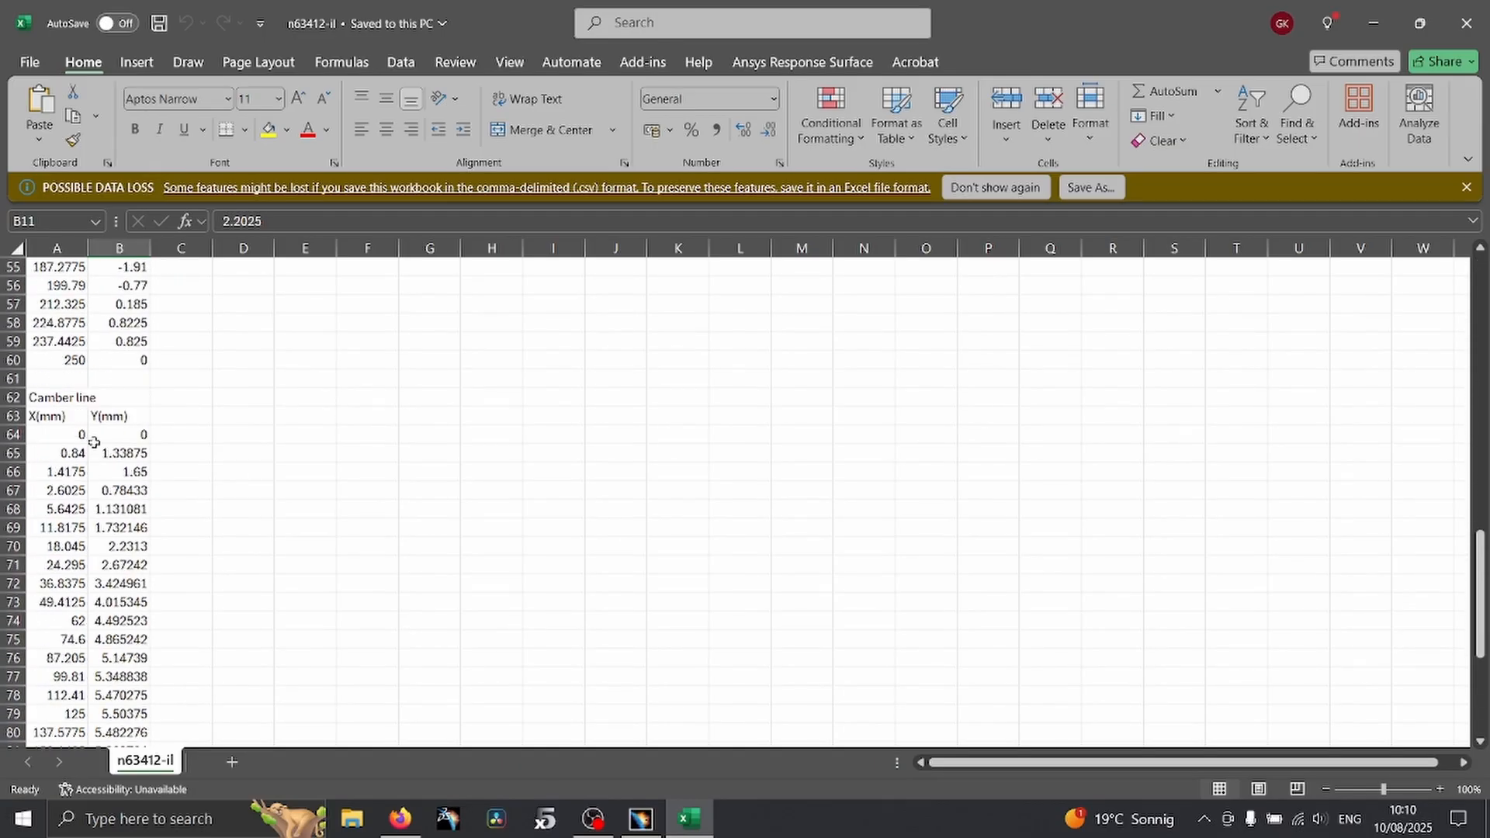
scroll(116, 432, "down", 11)
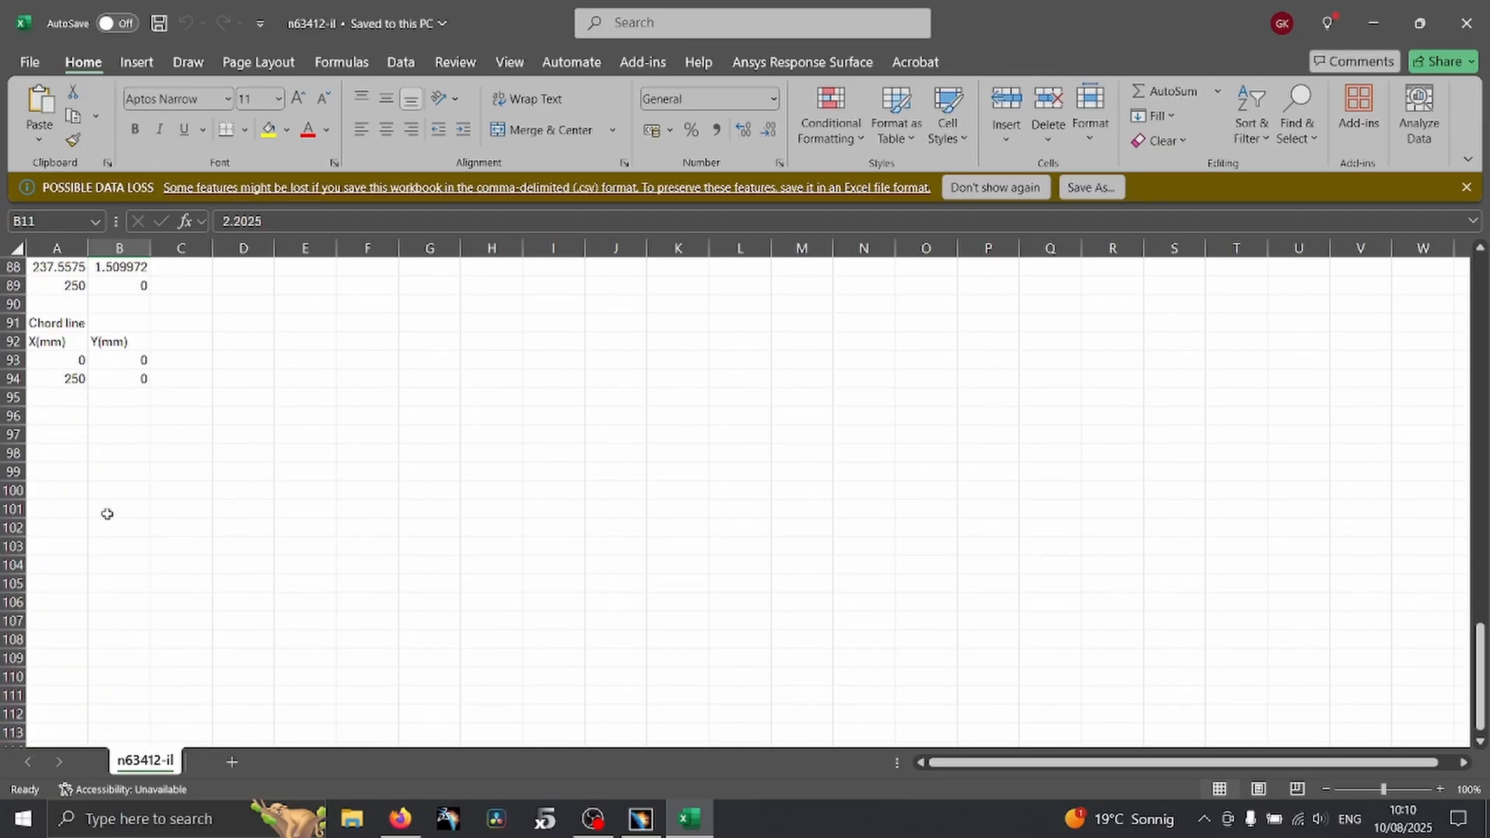
scroll(104, 447, "up", 20)
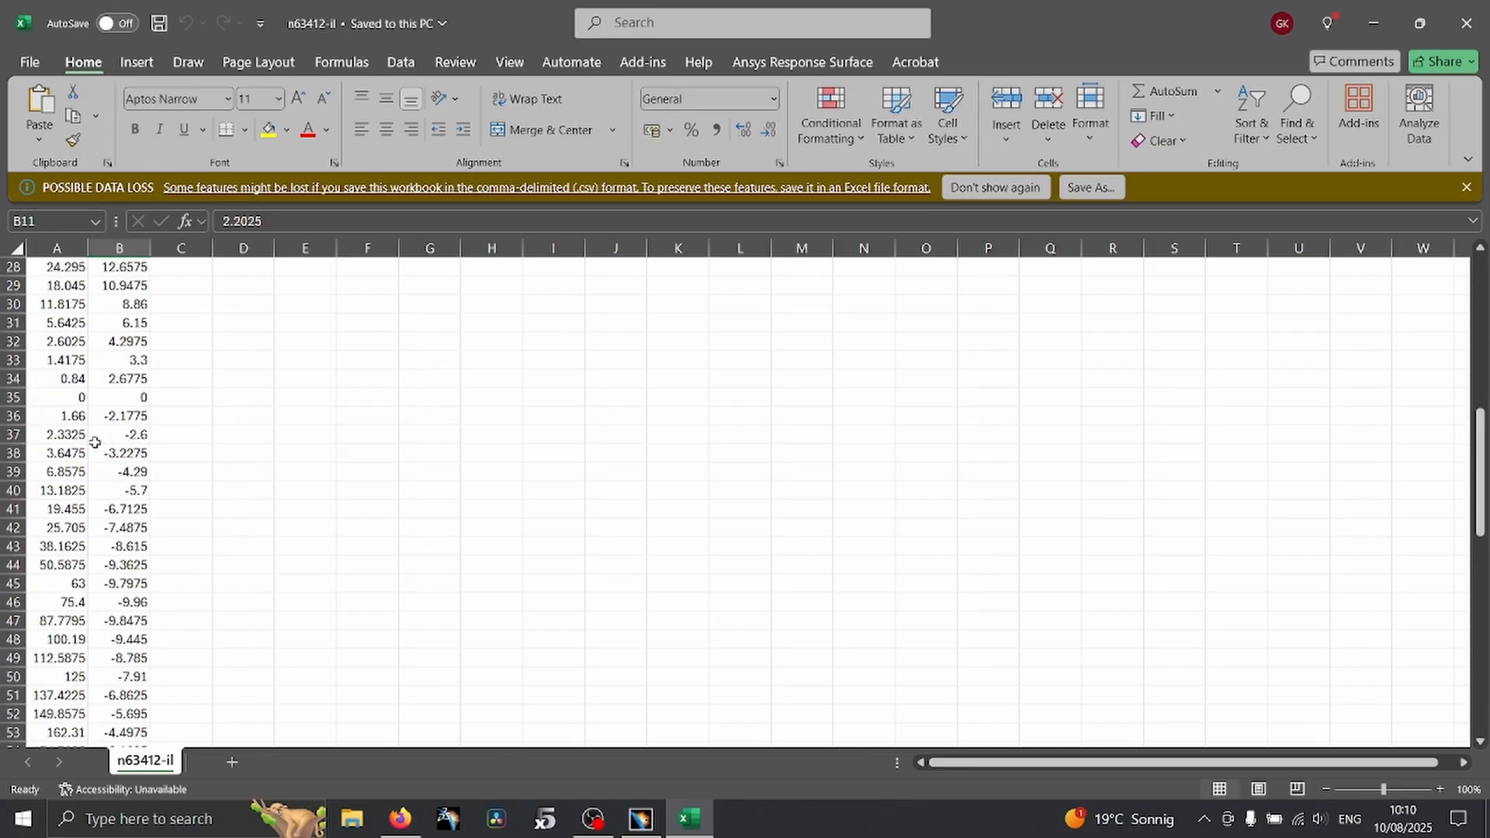
scroll(94, 441, "up", 8)
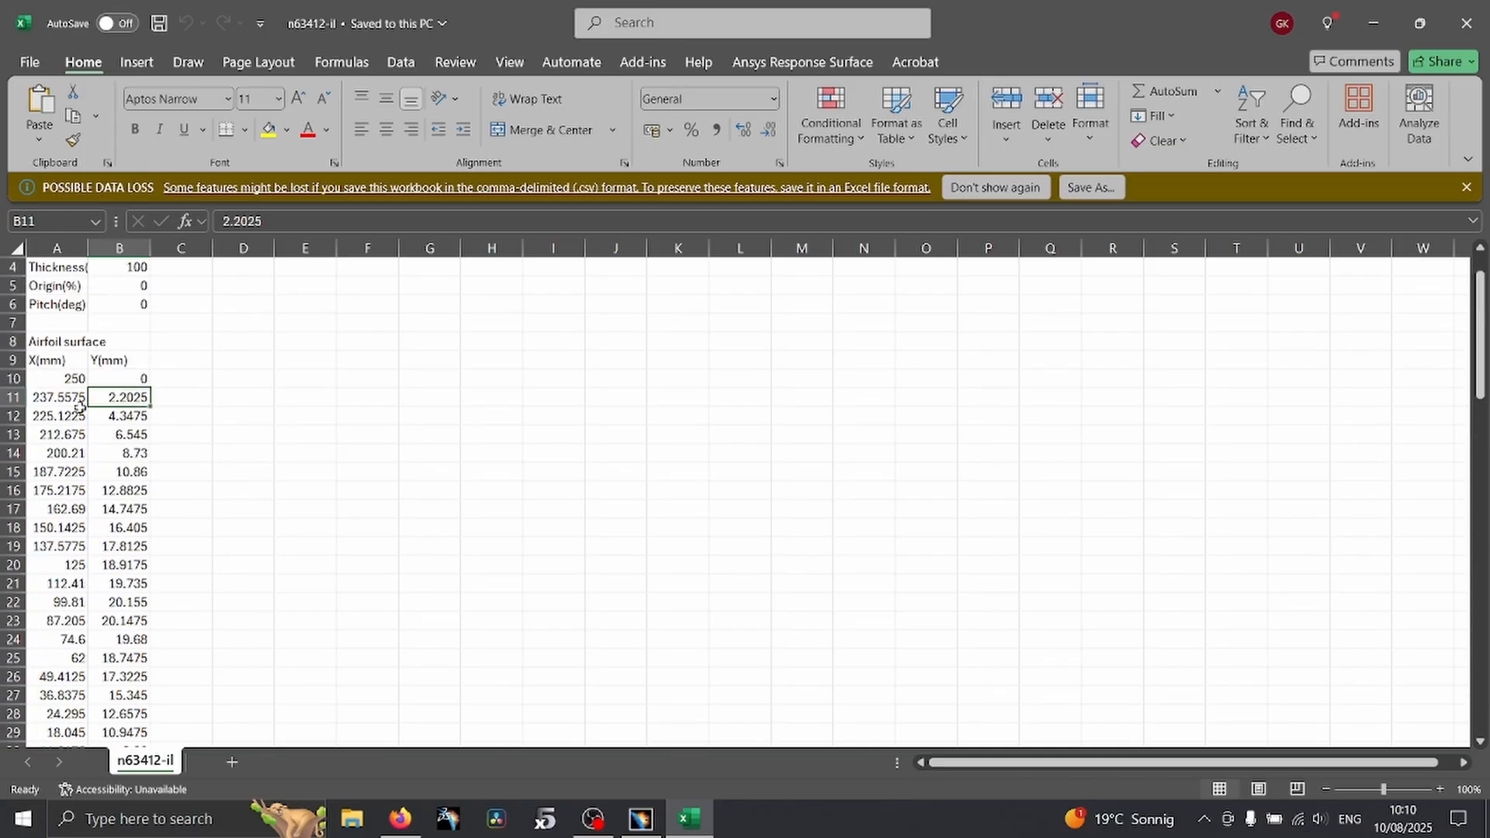
left_click(63, 380)
scroll(117, 557, "down", 15)
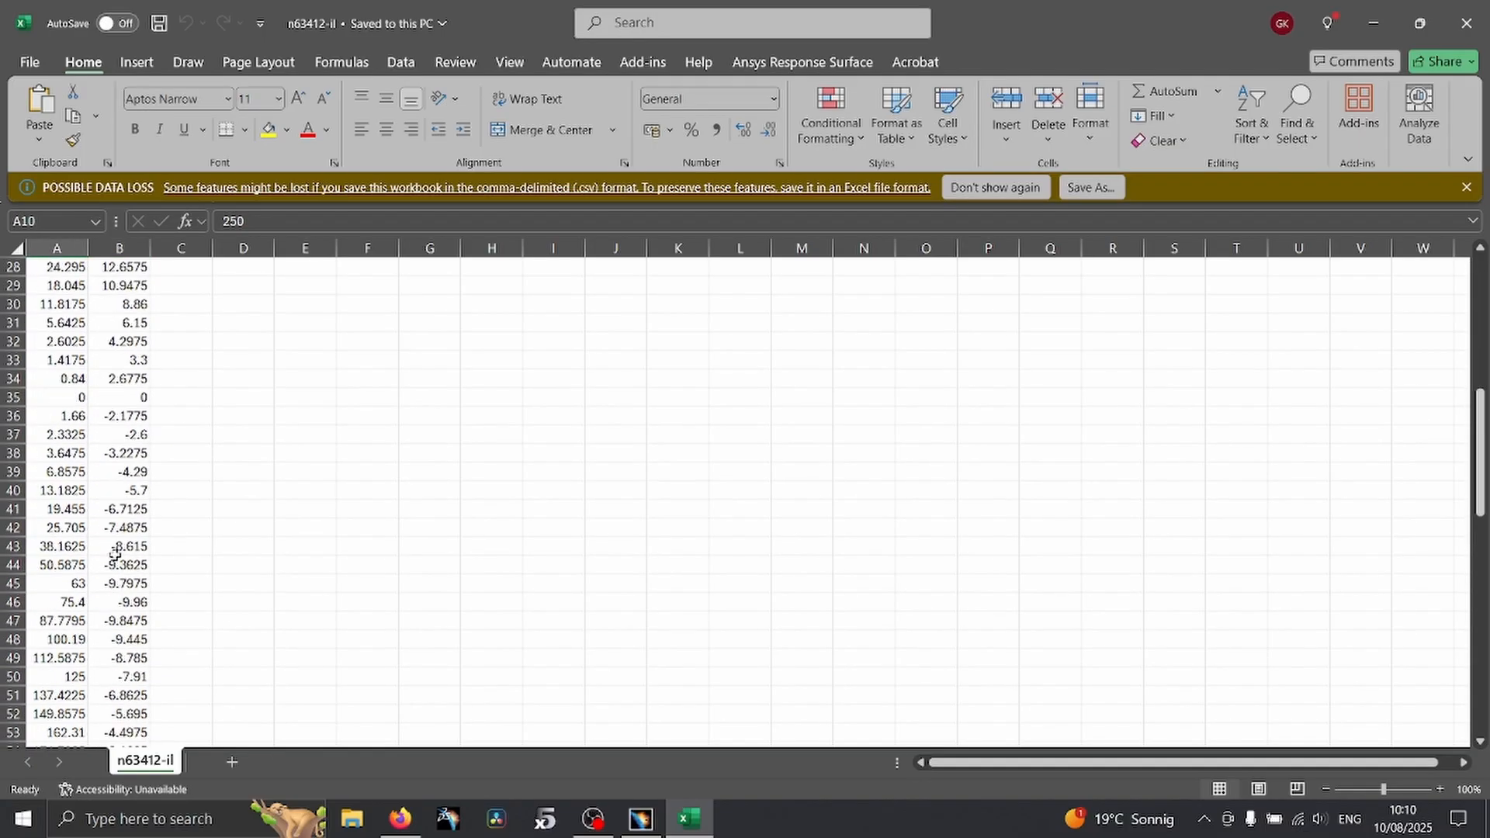
scroll(117, 558, "up", 16)
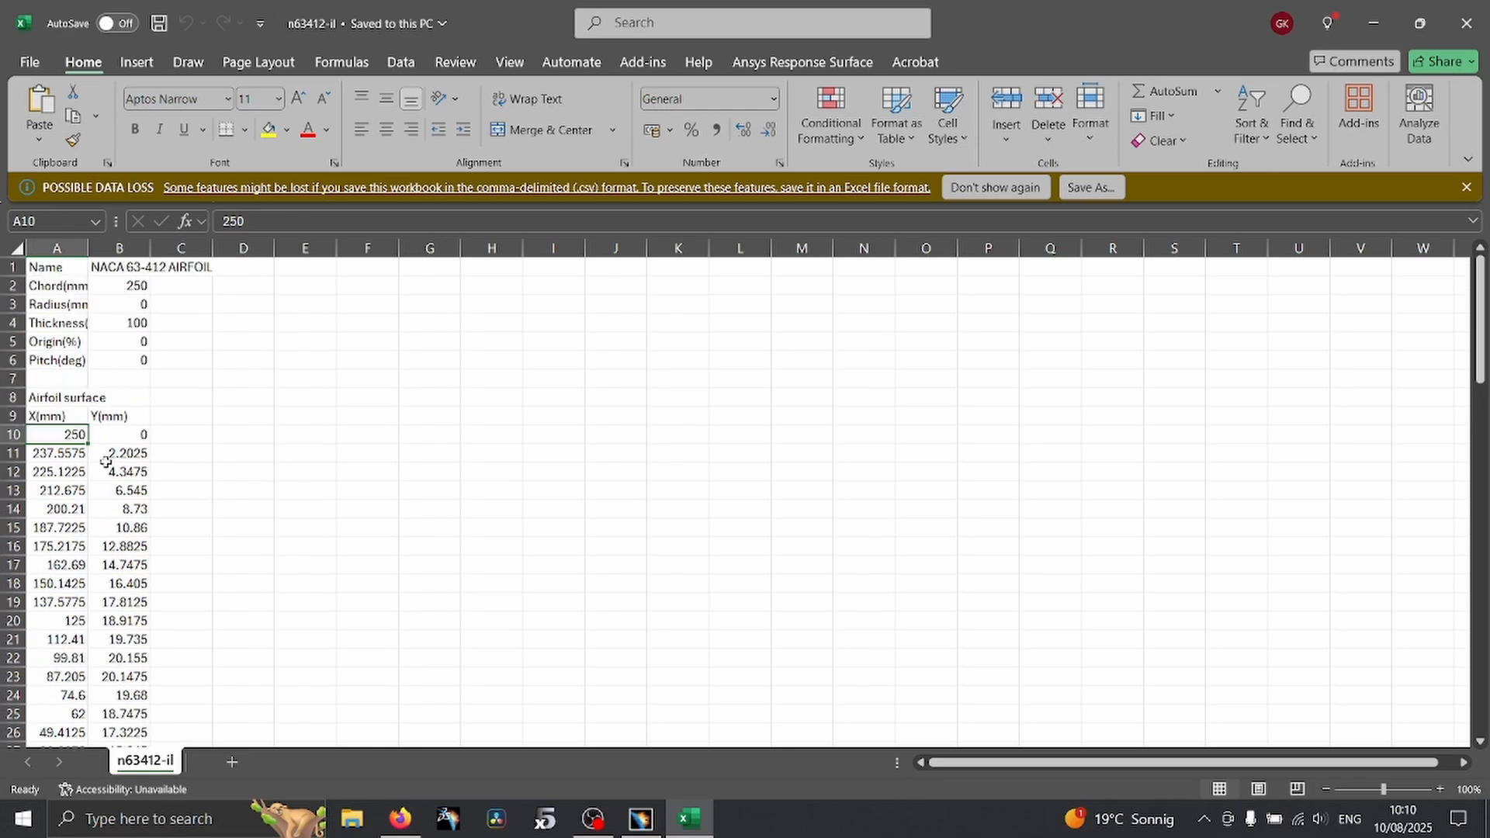
Switch to CATIA V5, close the empty product and create a hybrid-design part named Part1 in Generative Shape Design
left_click(641, 819)
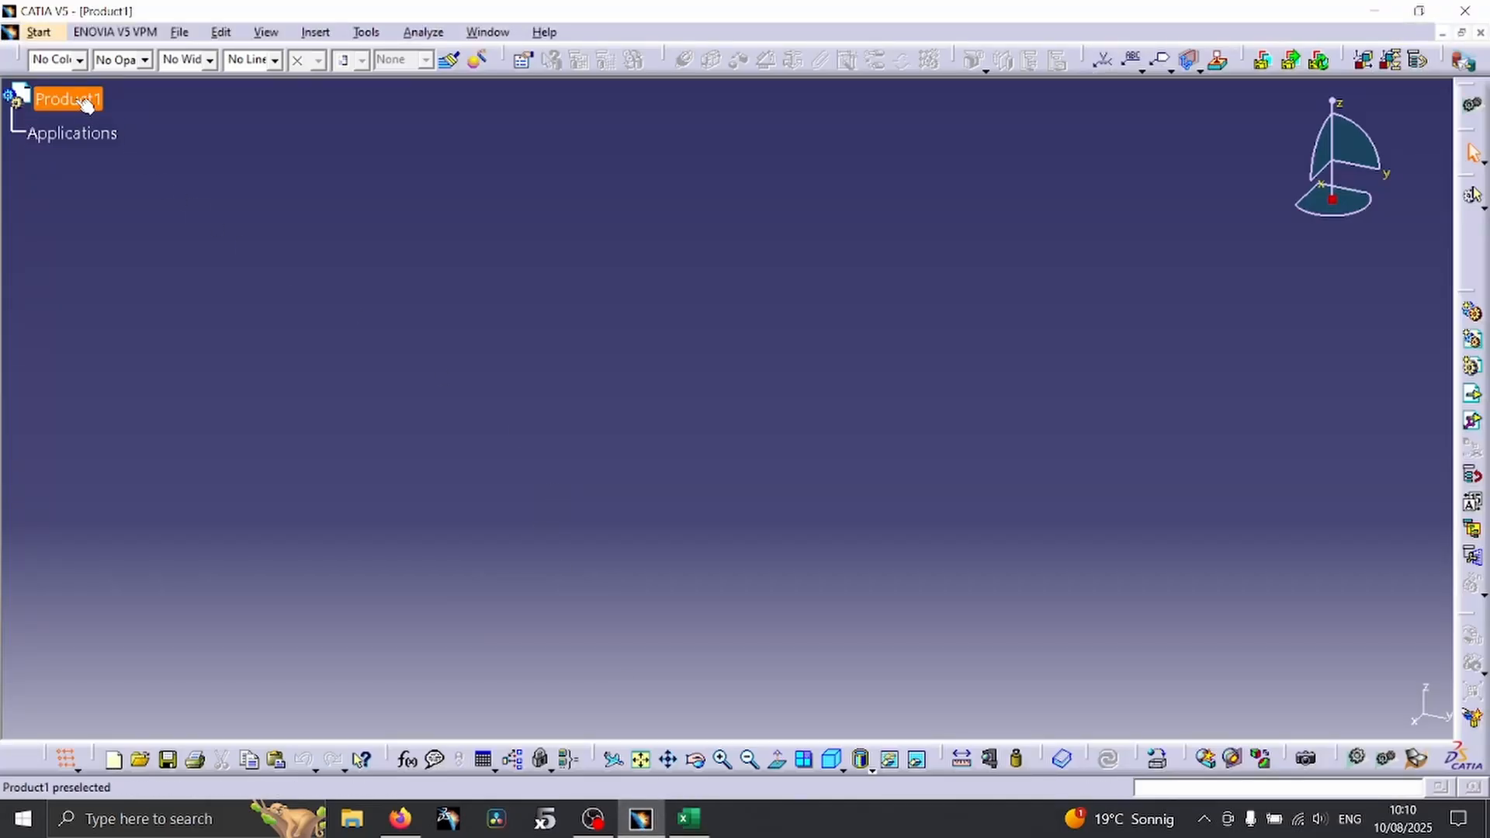
left_click(1481, 32)
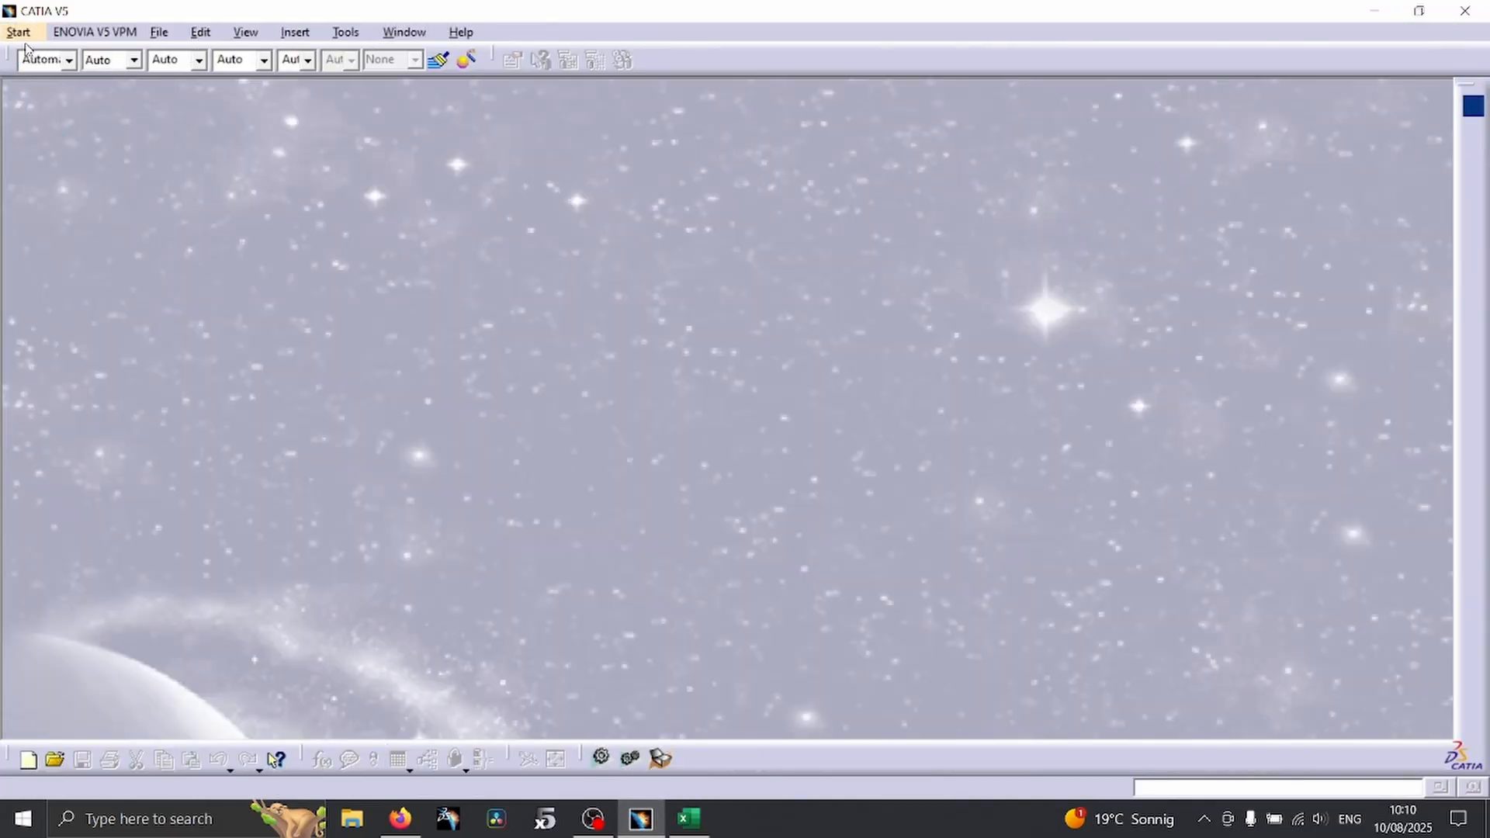
left_click(18, 32)
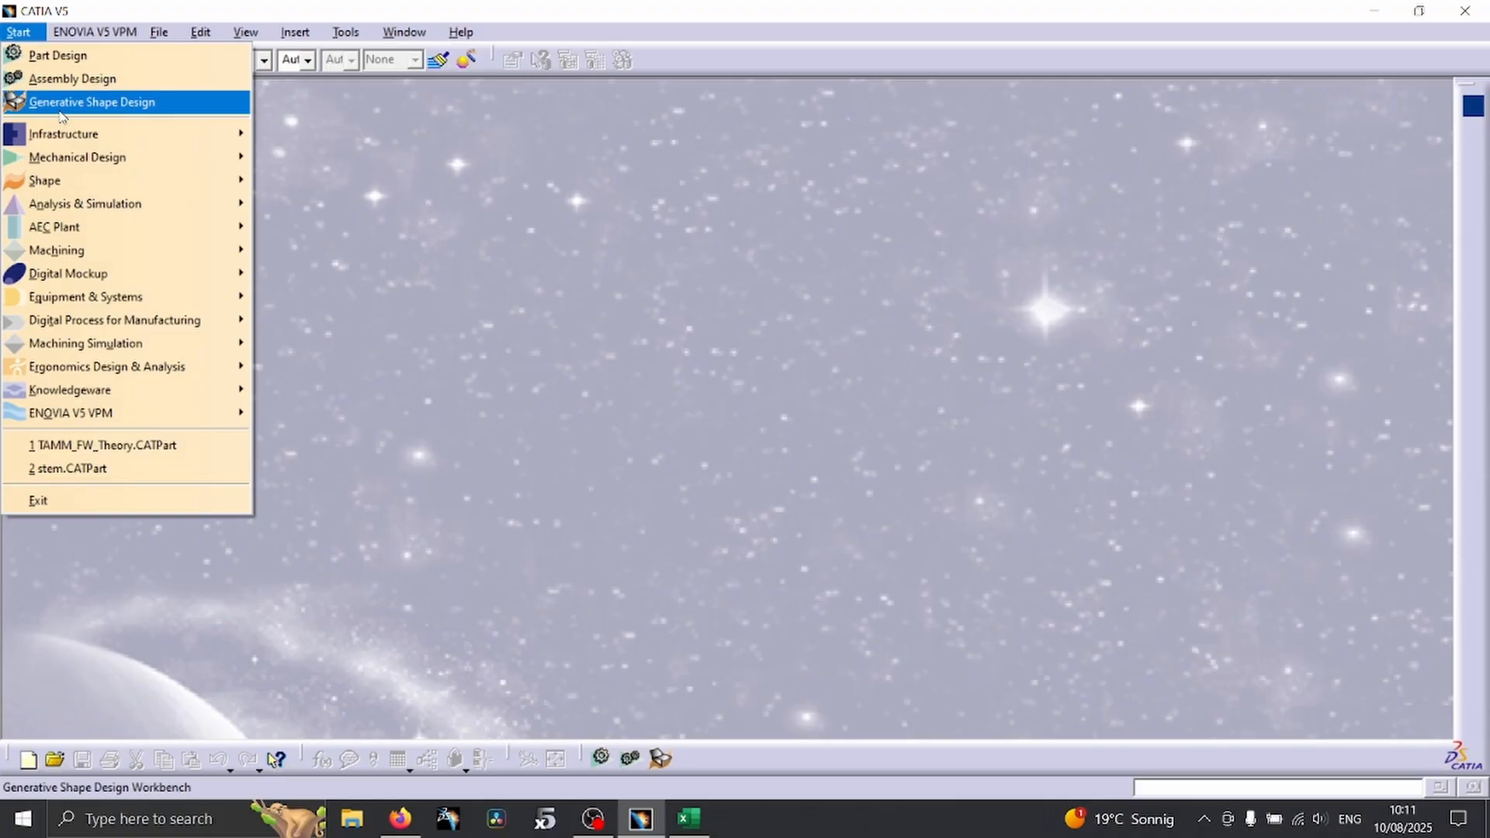
mouse_move(233, 180)
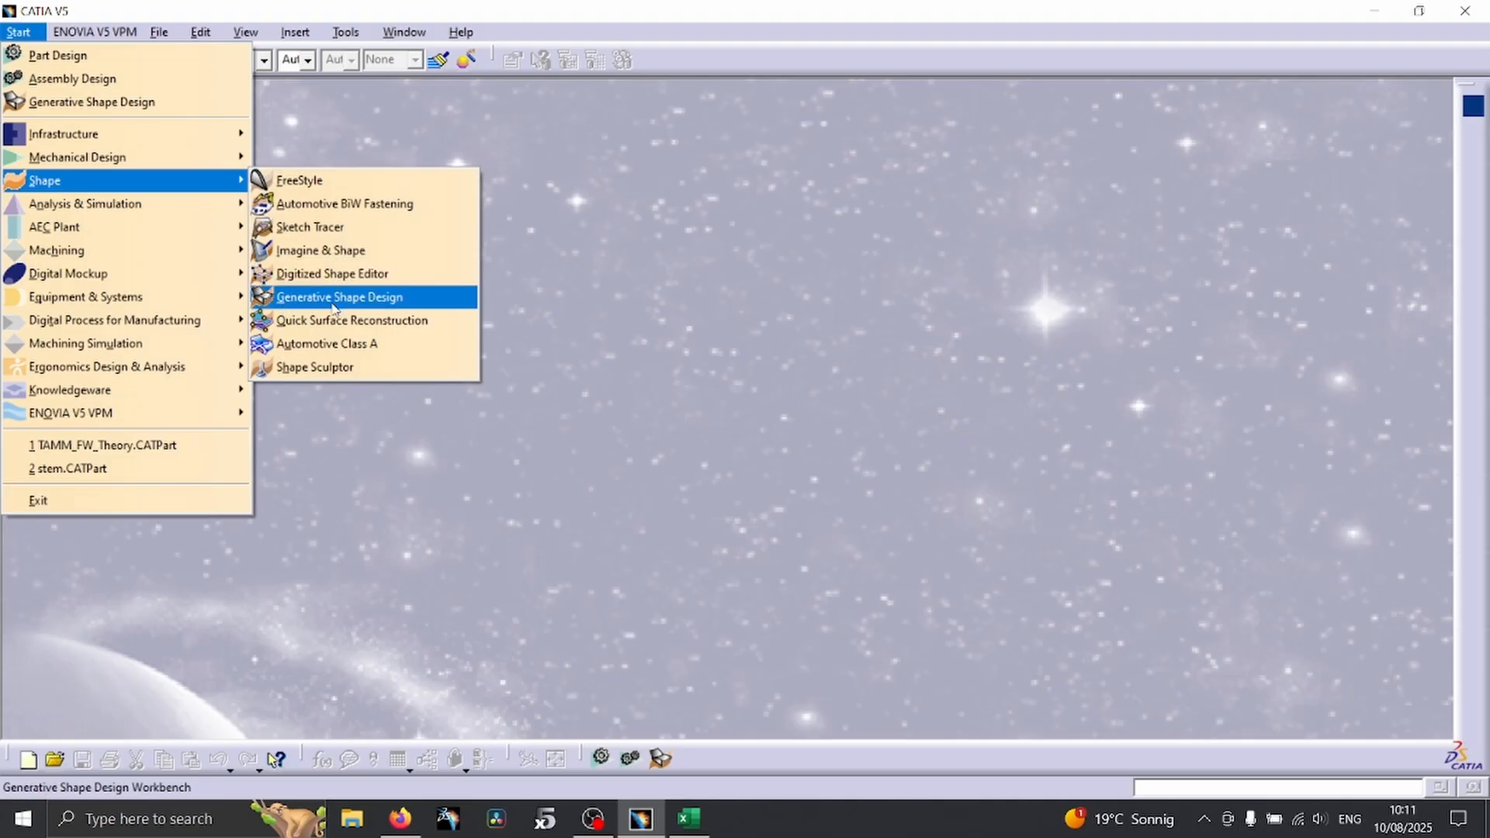
left_click(349, 305)
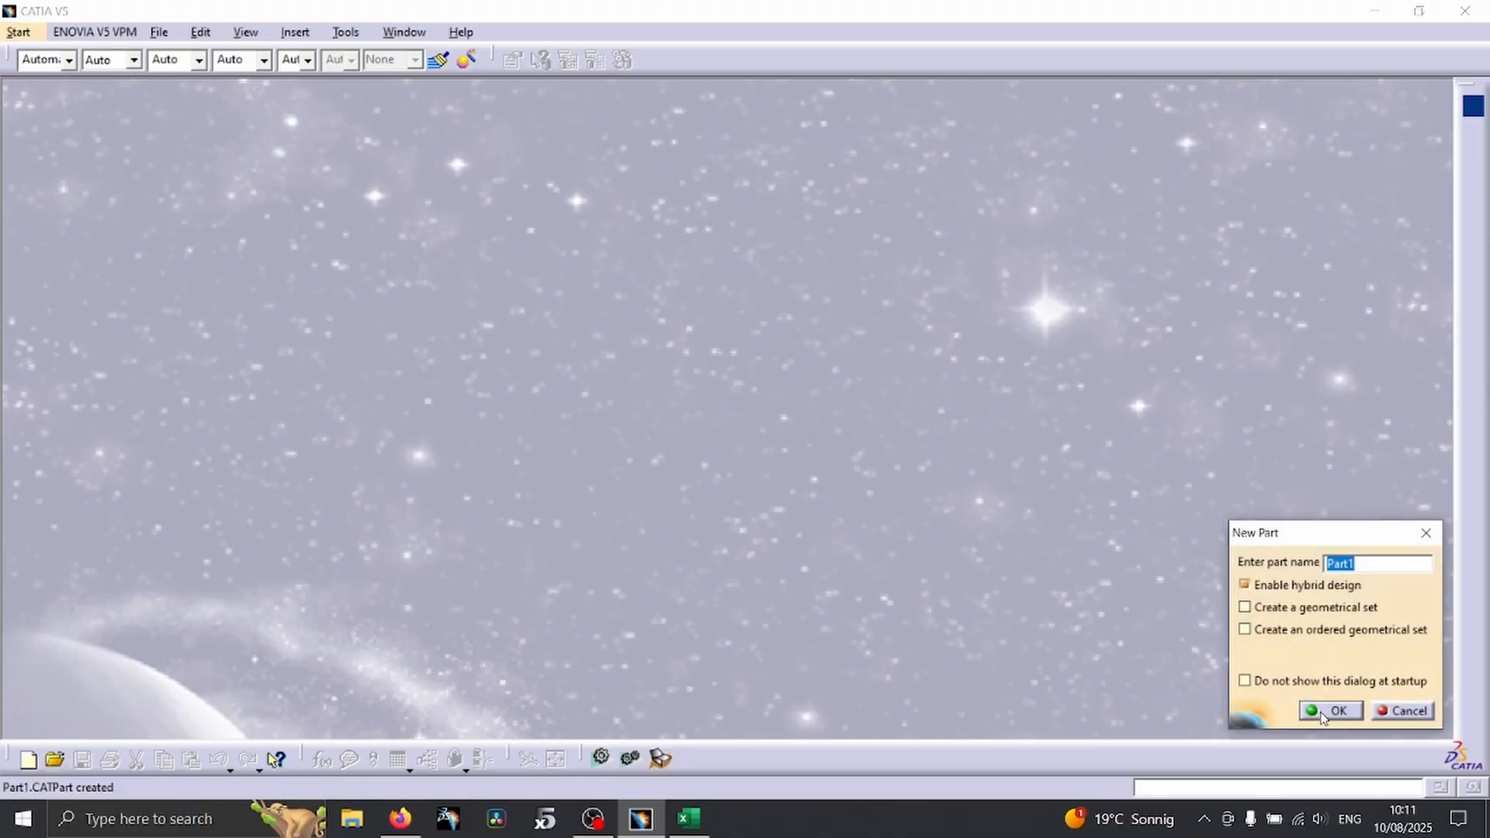
left_click(1324, 712)
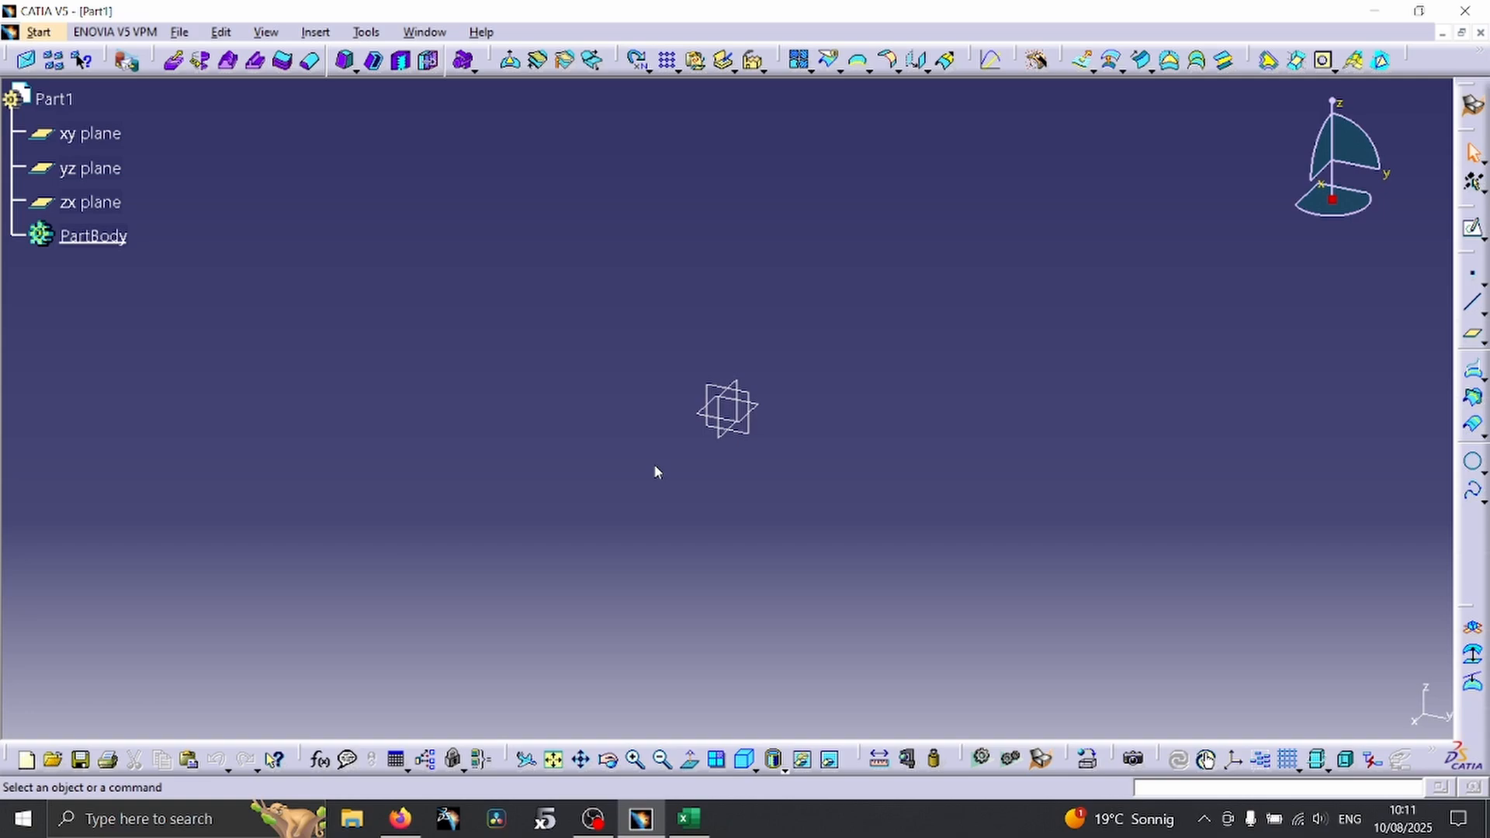
Browse in File Explorer to C:\Program Files\Dassault Systemes\B19\win_b64\code\command
key("super+e")
double_click(470, 418)
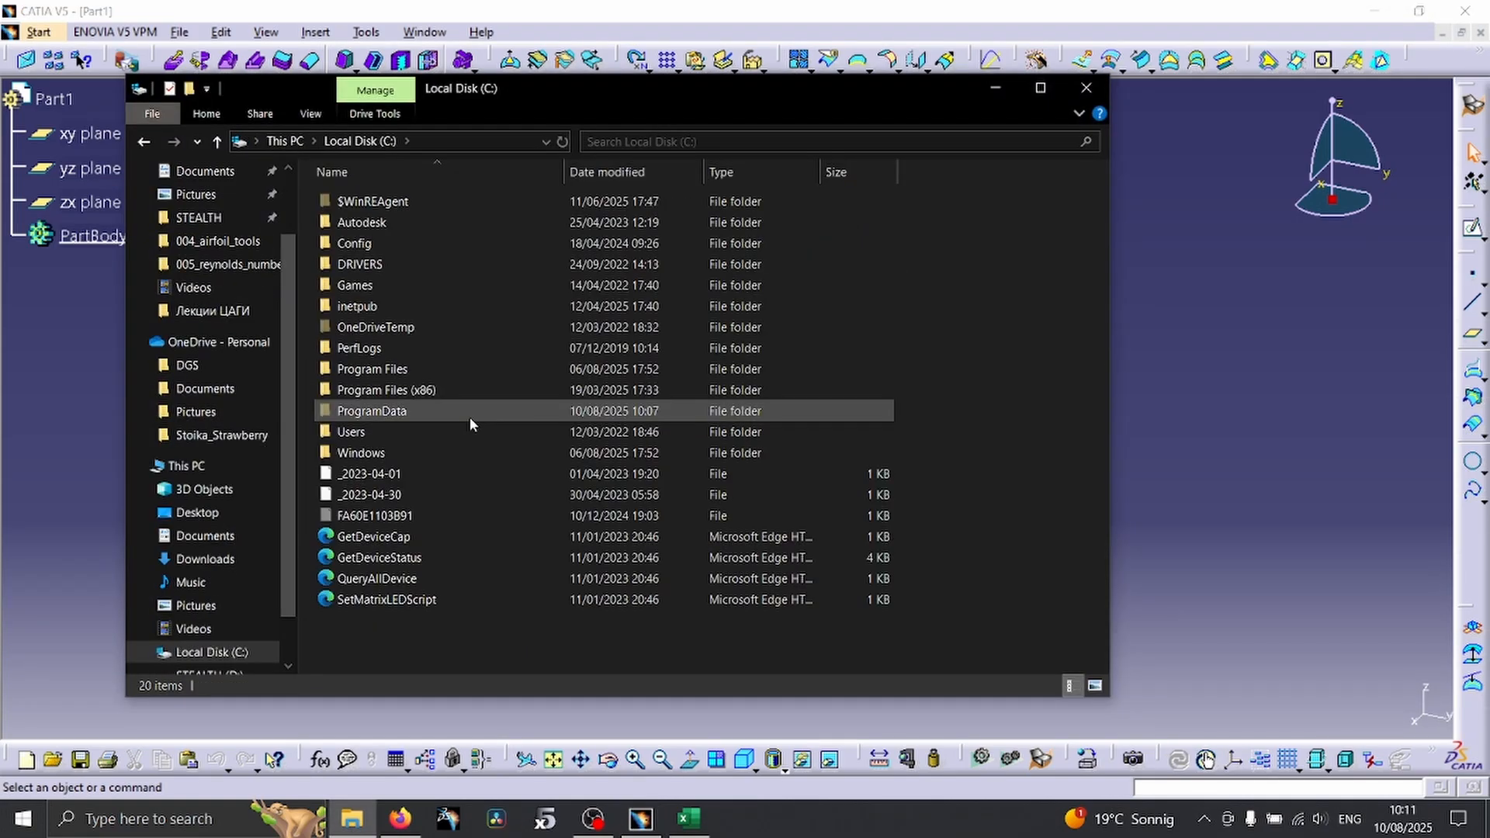
double_click(371, 370)
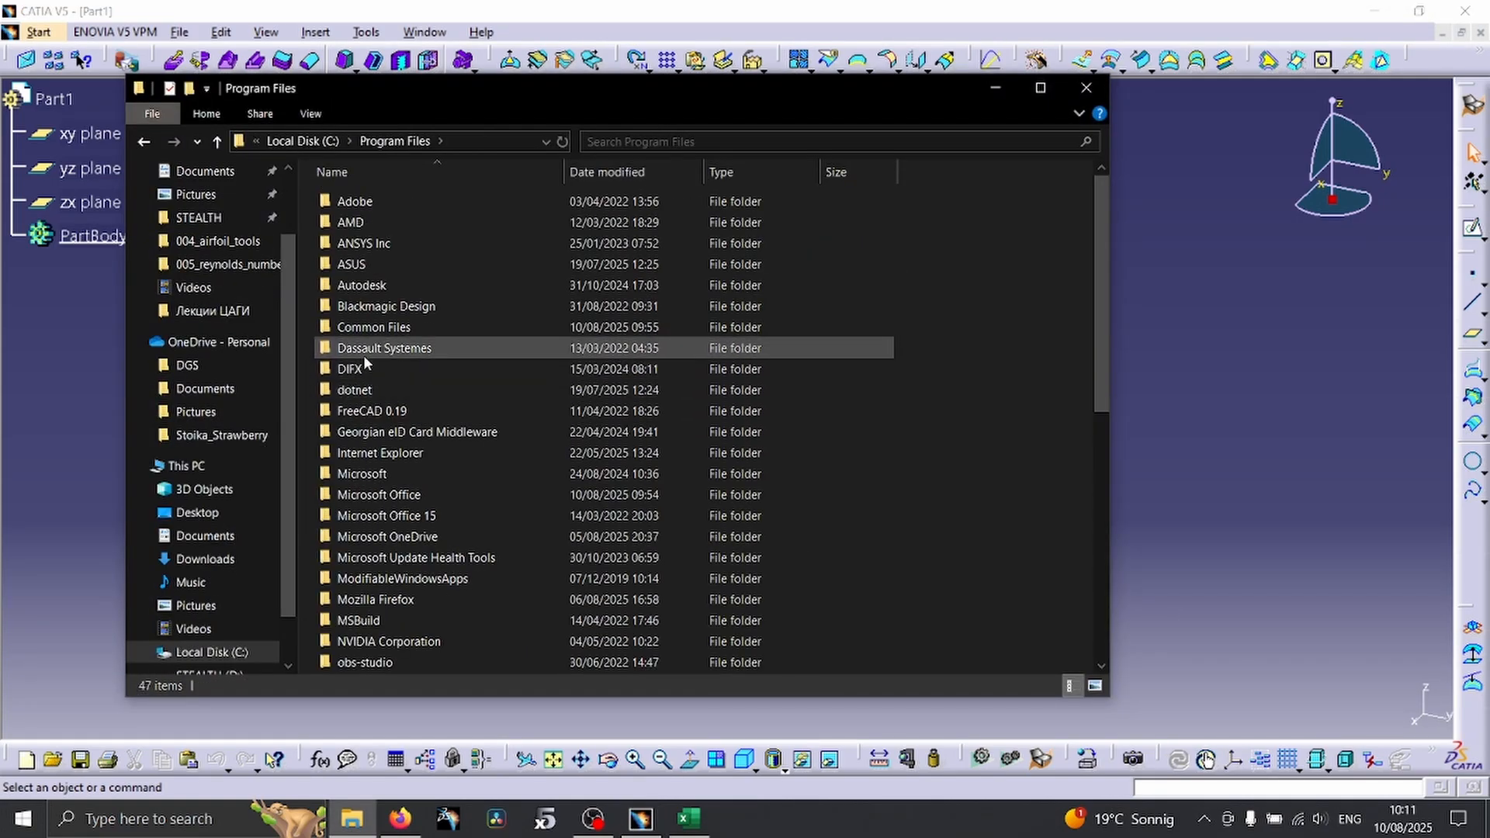
left_click(362, 353)
double_click(370, 353)
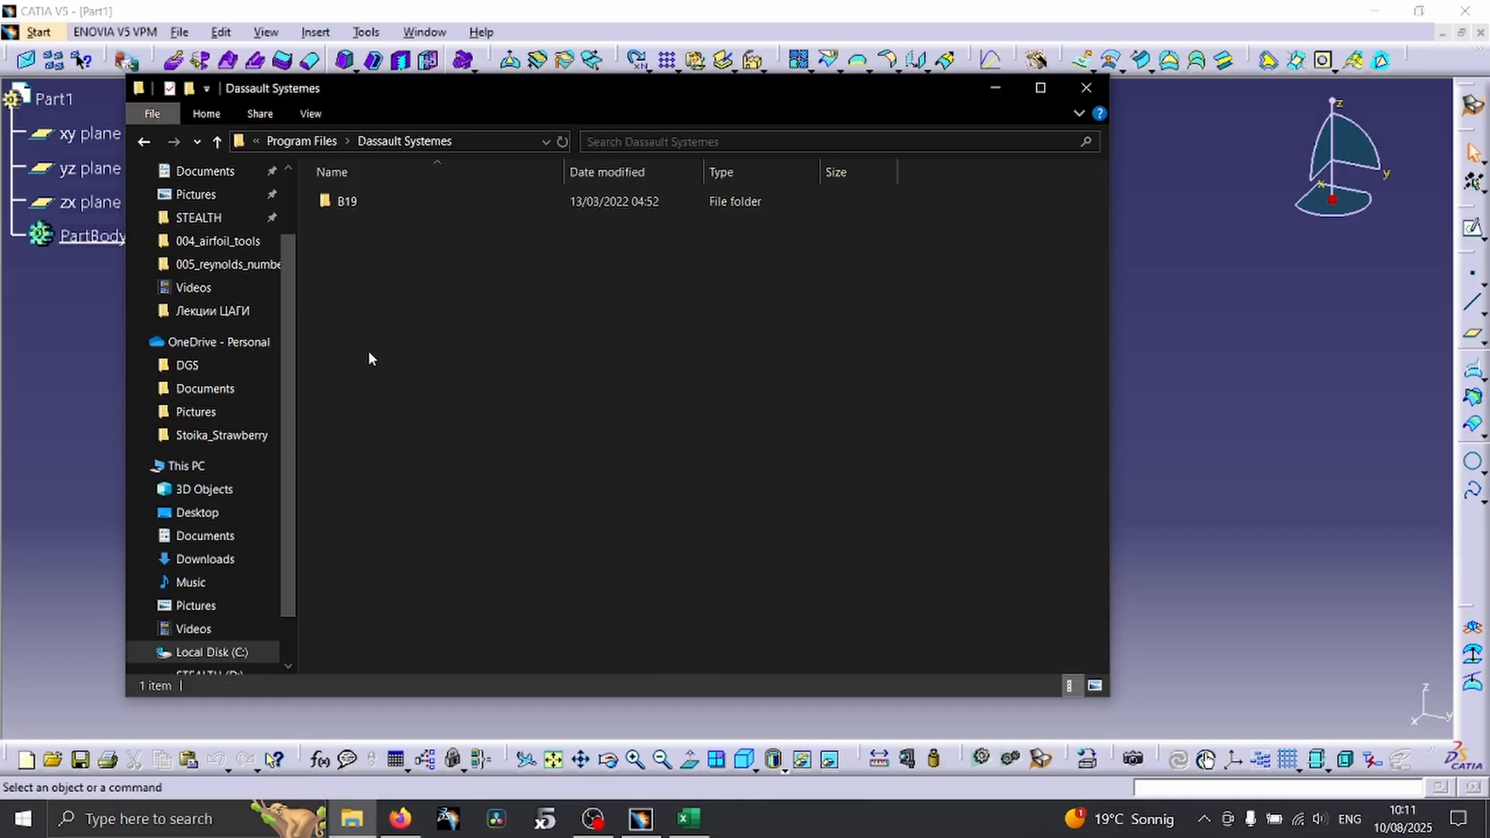
double_click(344, 208)
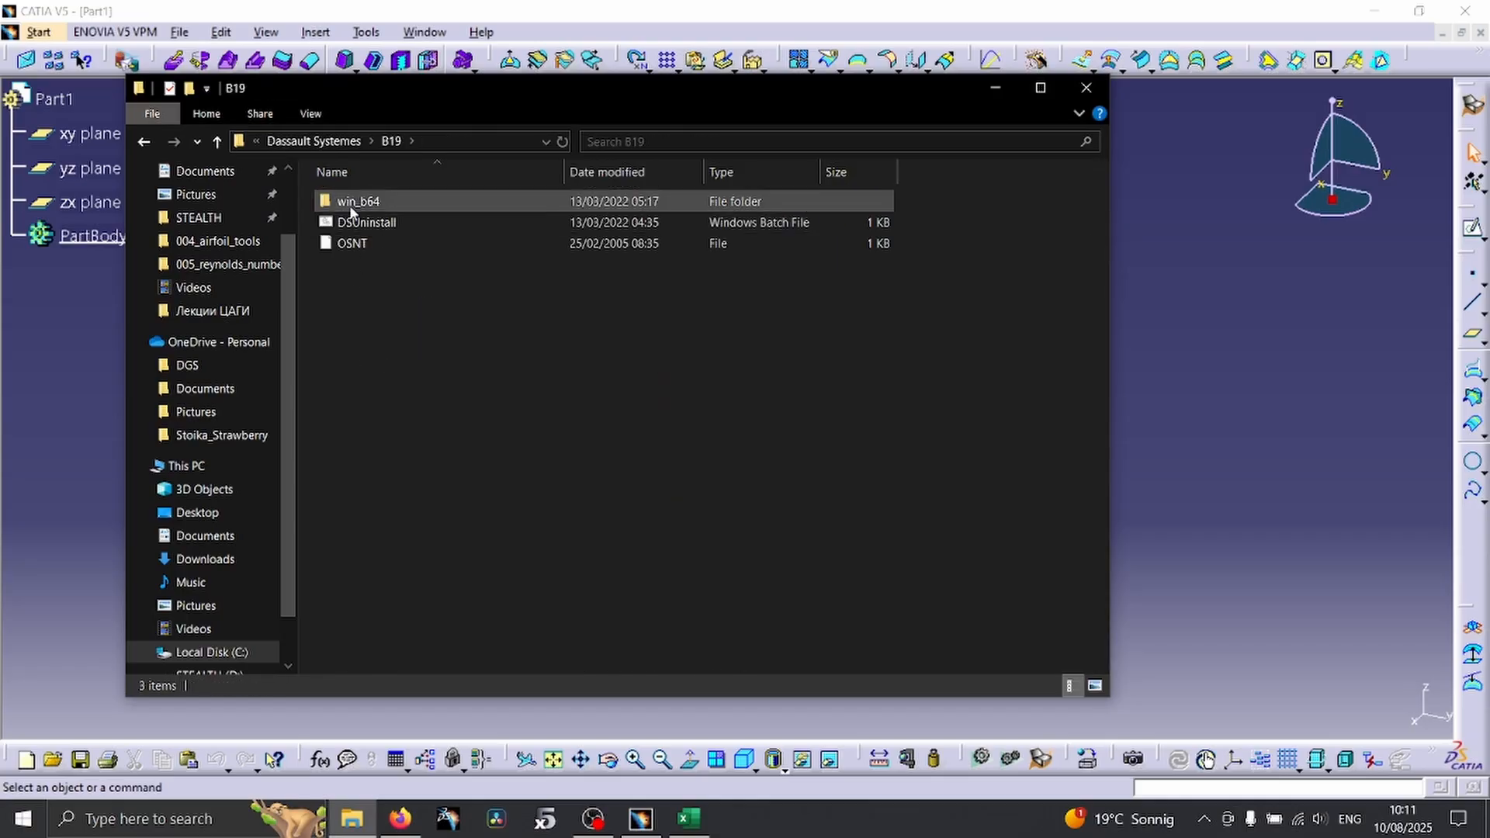
double_click(349, 203)
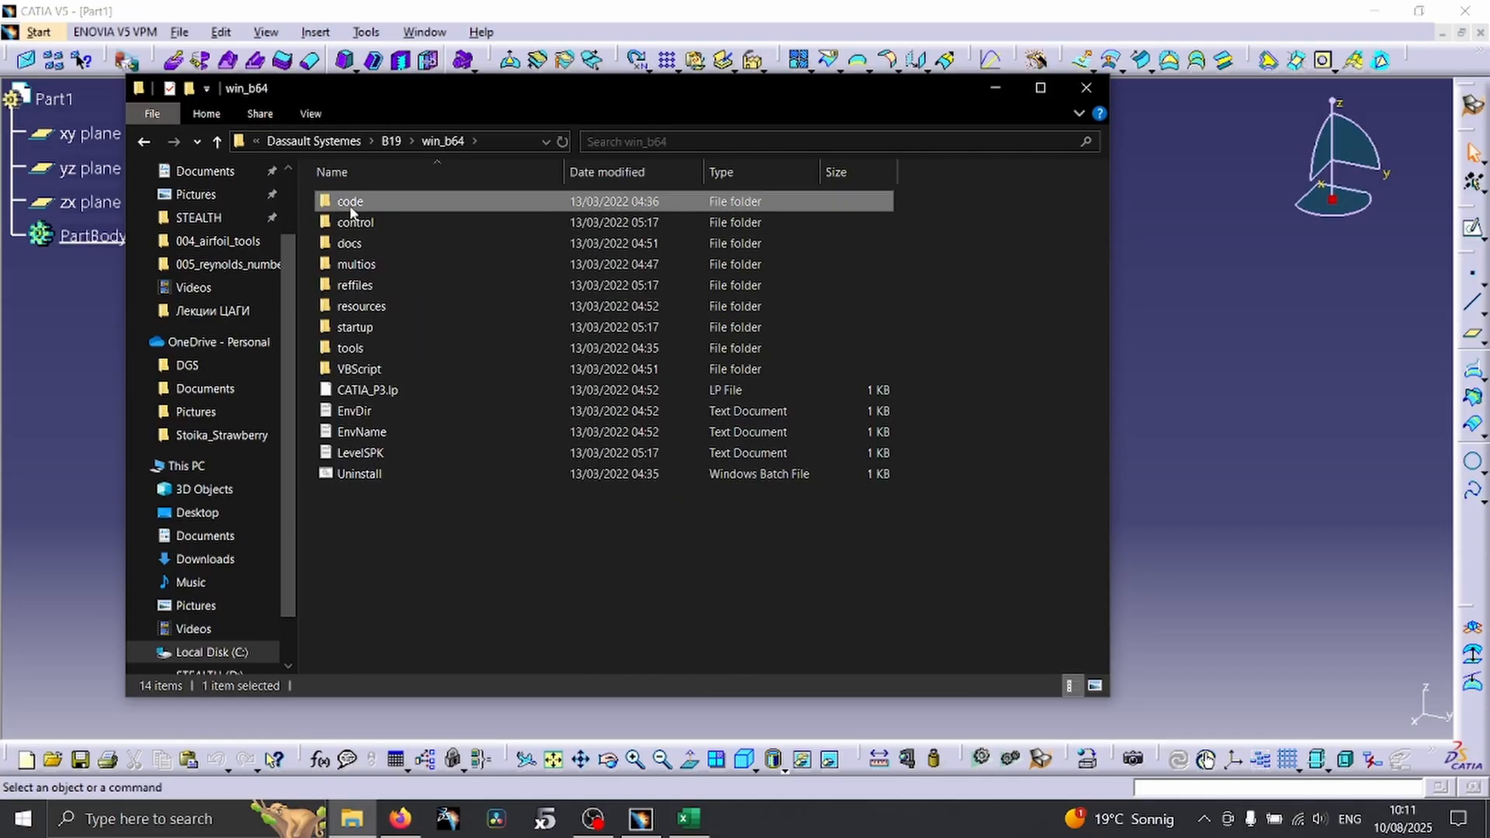
double_click(350, 204)
double_click(359, 265)
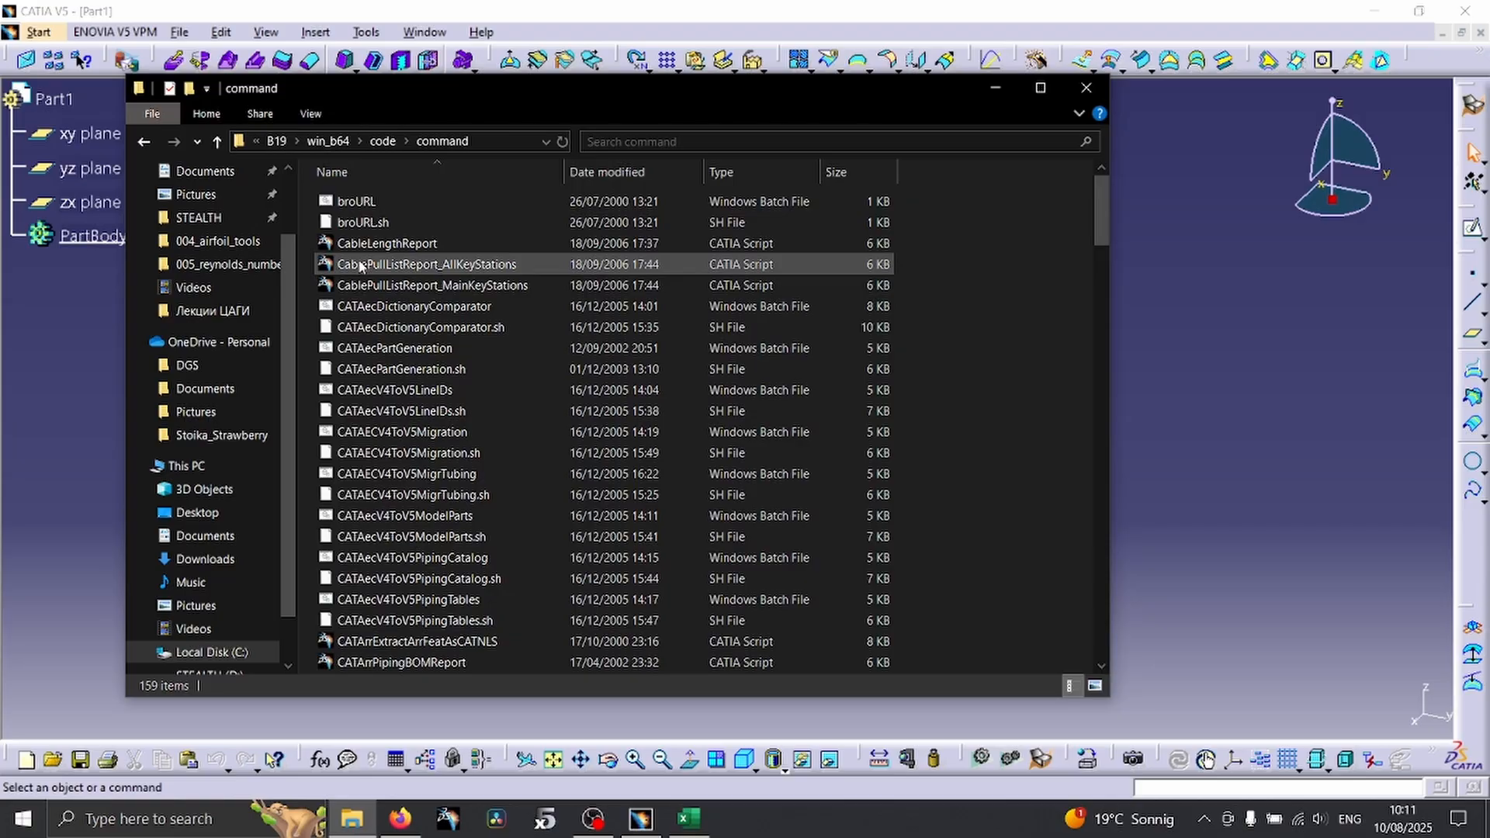
Copy the GSD_PointSplineLoftFromExcel workbook from the command folder to the Desktop
scroll(403, 404, "down", 1)
scroll(432, 400, "up", 1)
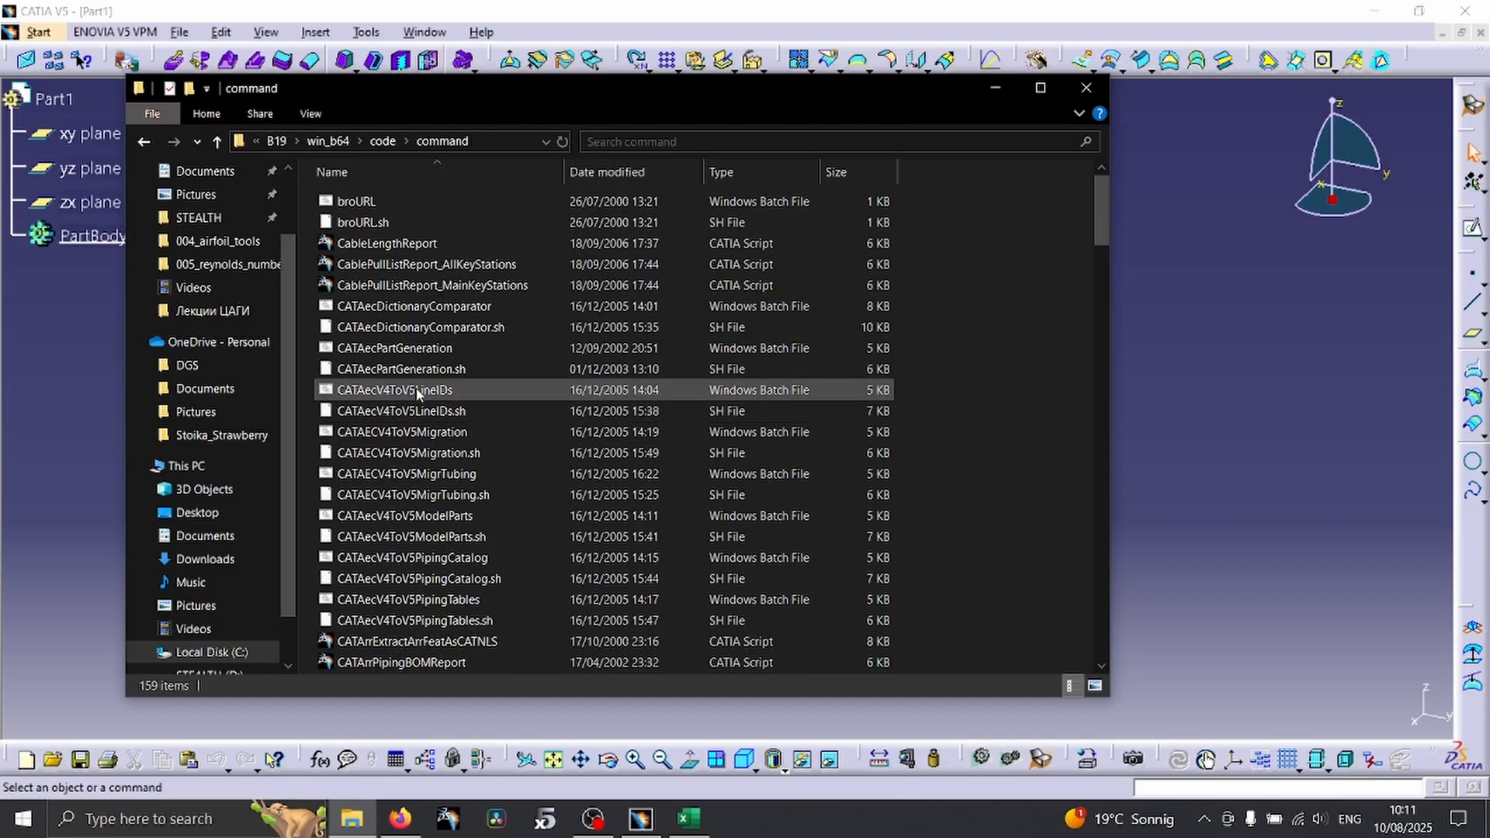
scroll(426, 503, "down", 13)
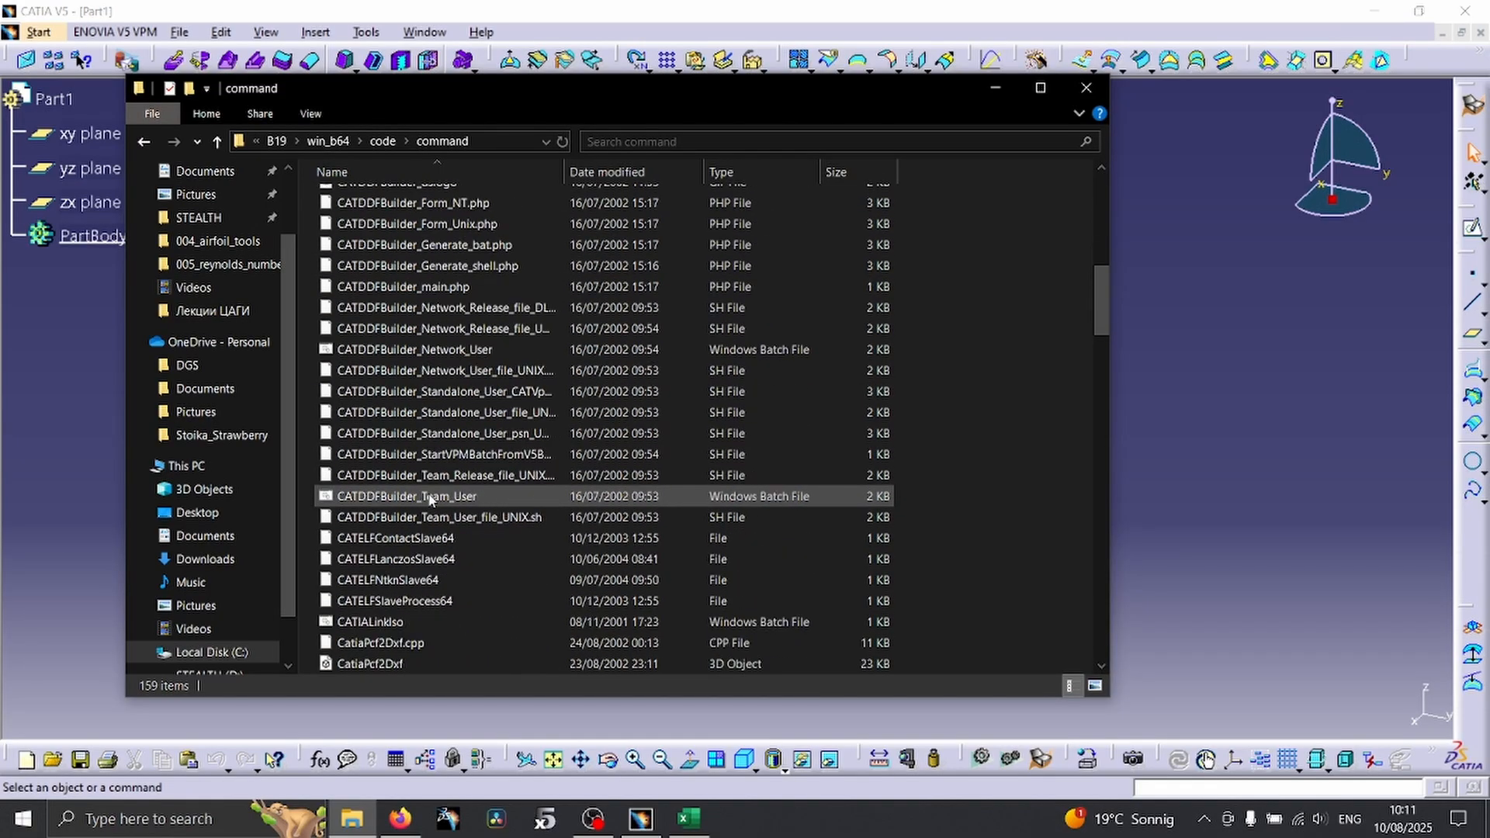
scroll(427, 497, "down", 3)
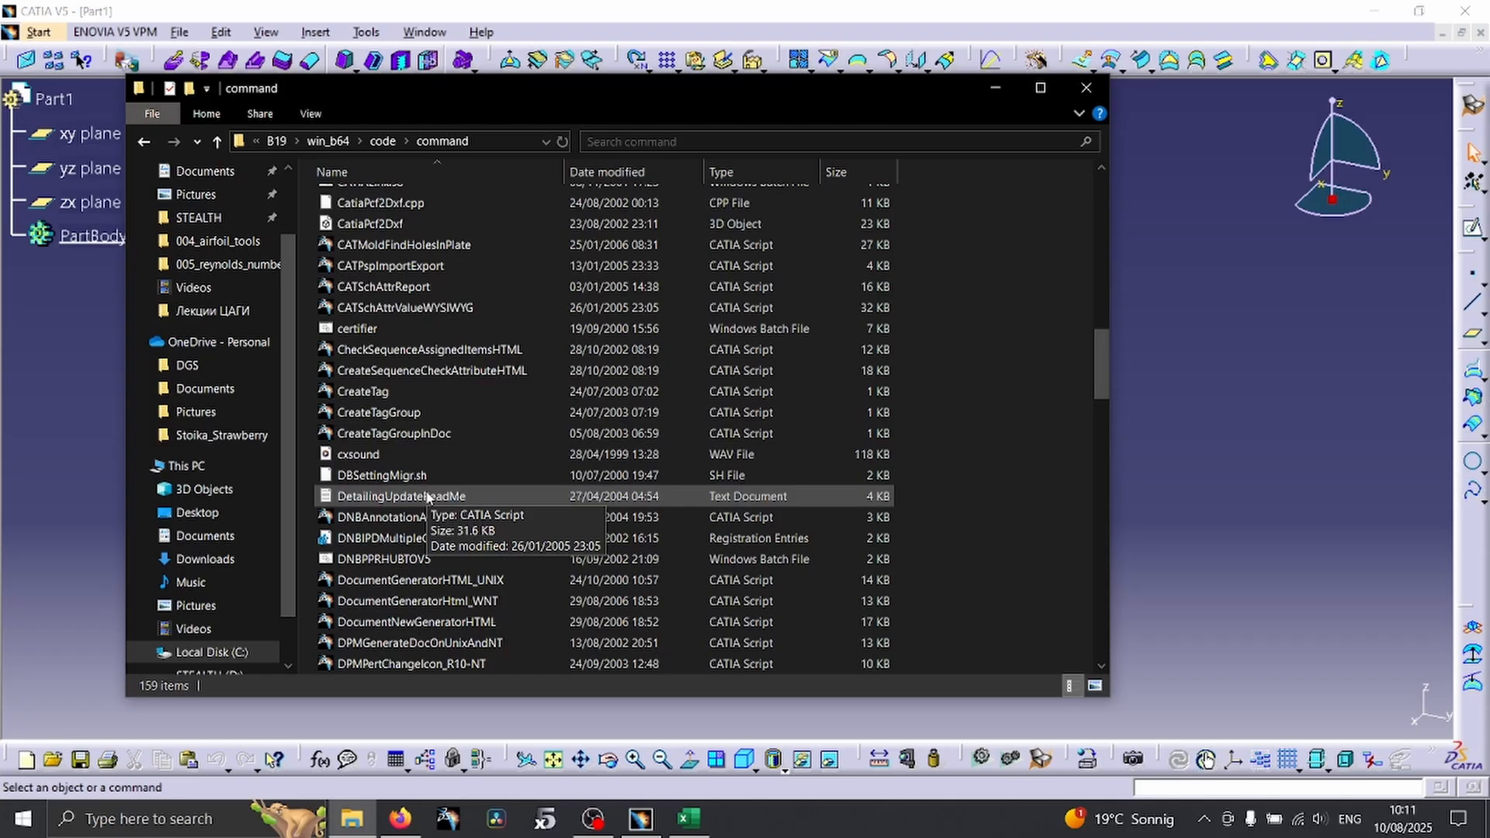
scroll(427, 496, "down", 4)
left_click(383, 517)
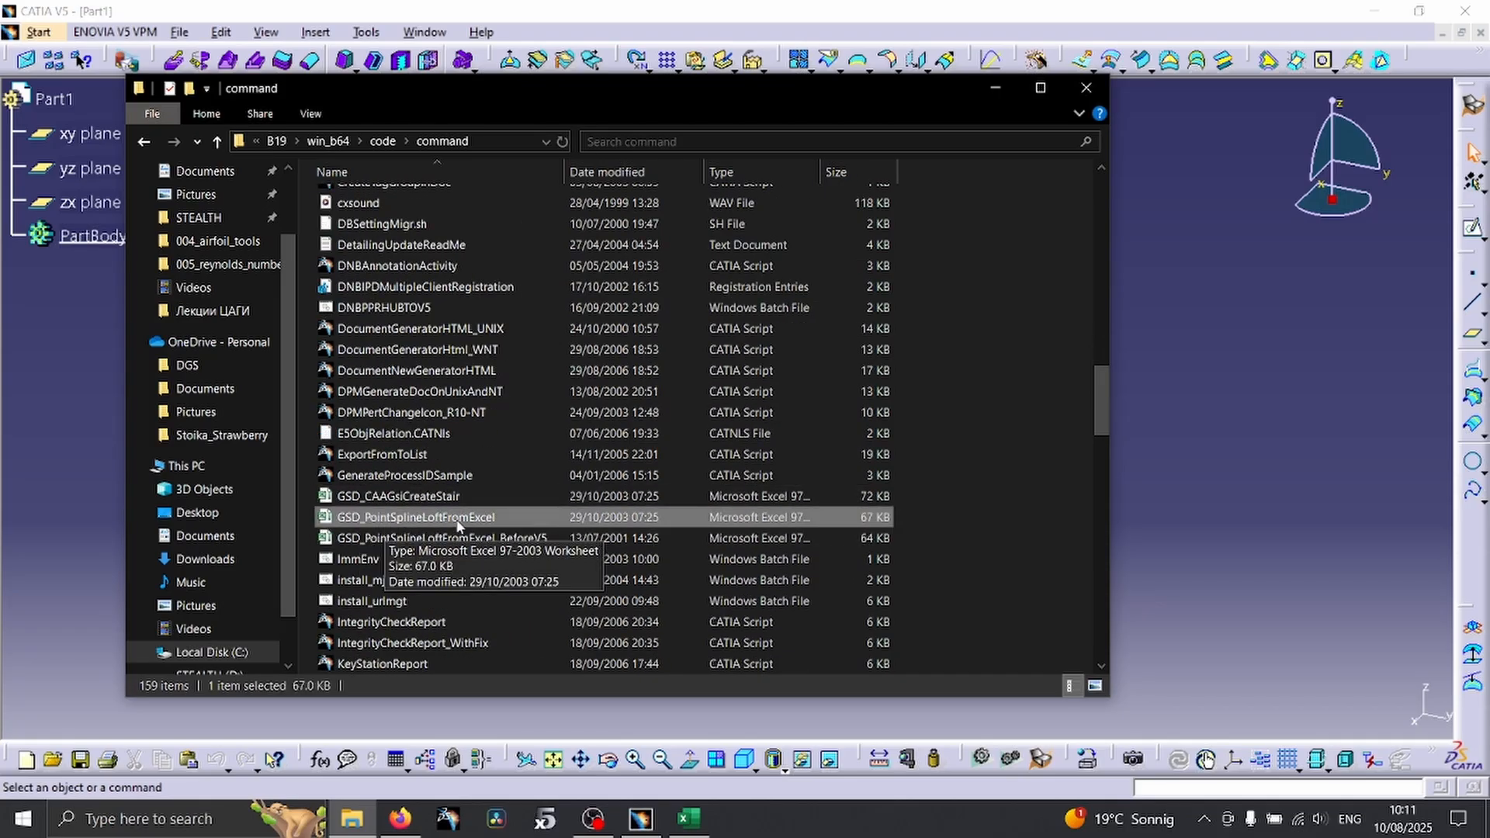
left_click(195, 512)
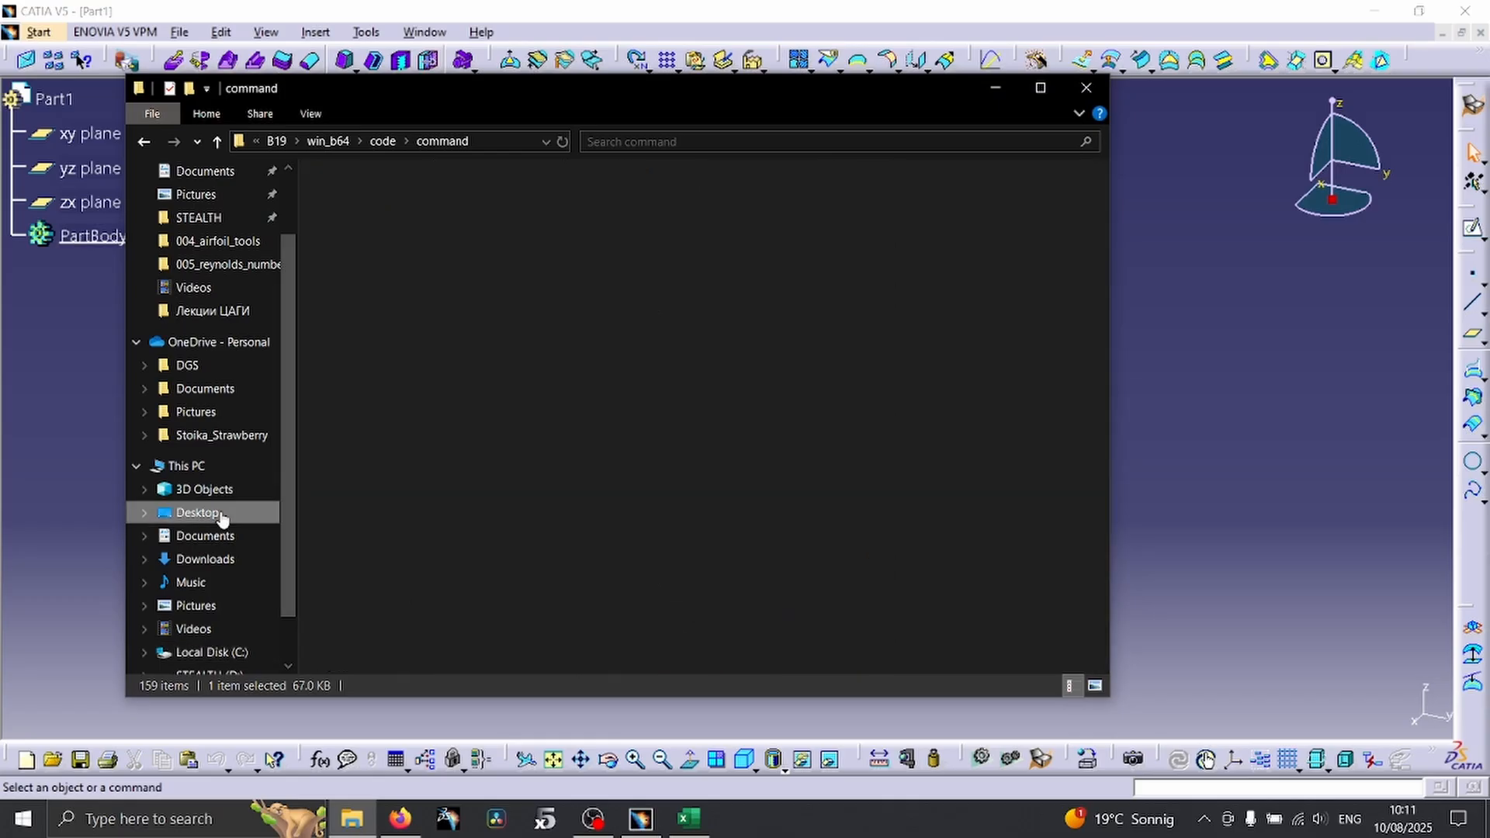
key("ctrl+v")
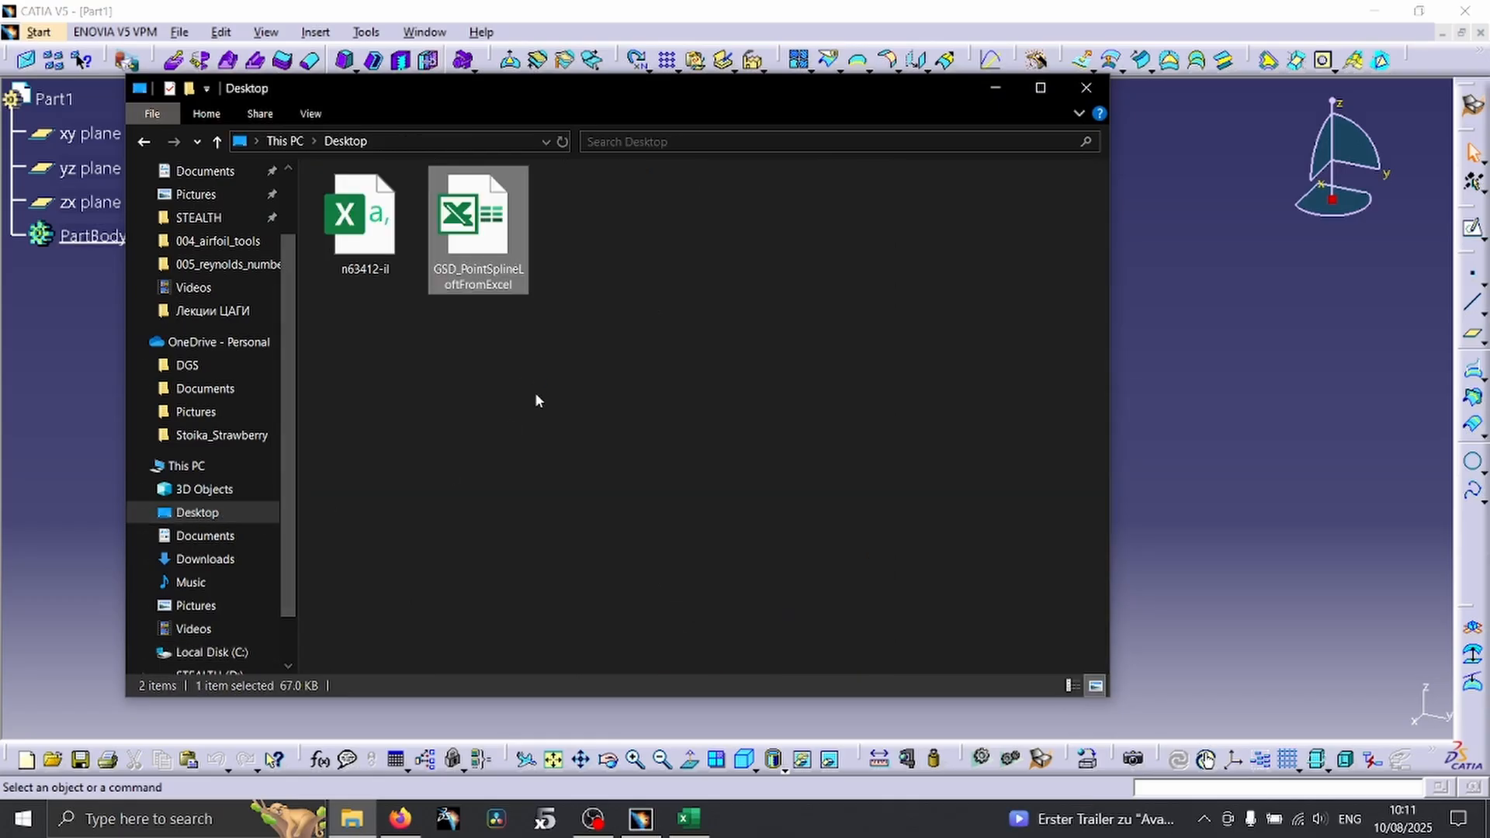
Open the Desktop copy of GSD_PointSplineLoftFromExcel in Excel and enable its macros
left_click(548, 352)
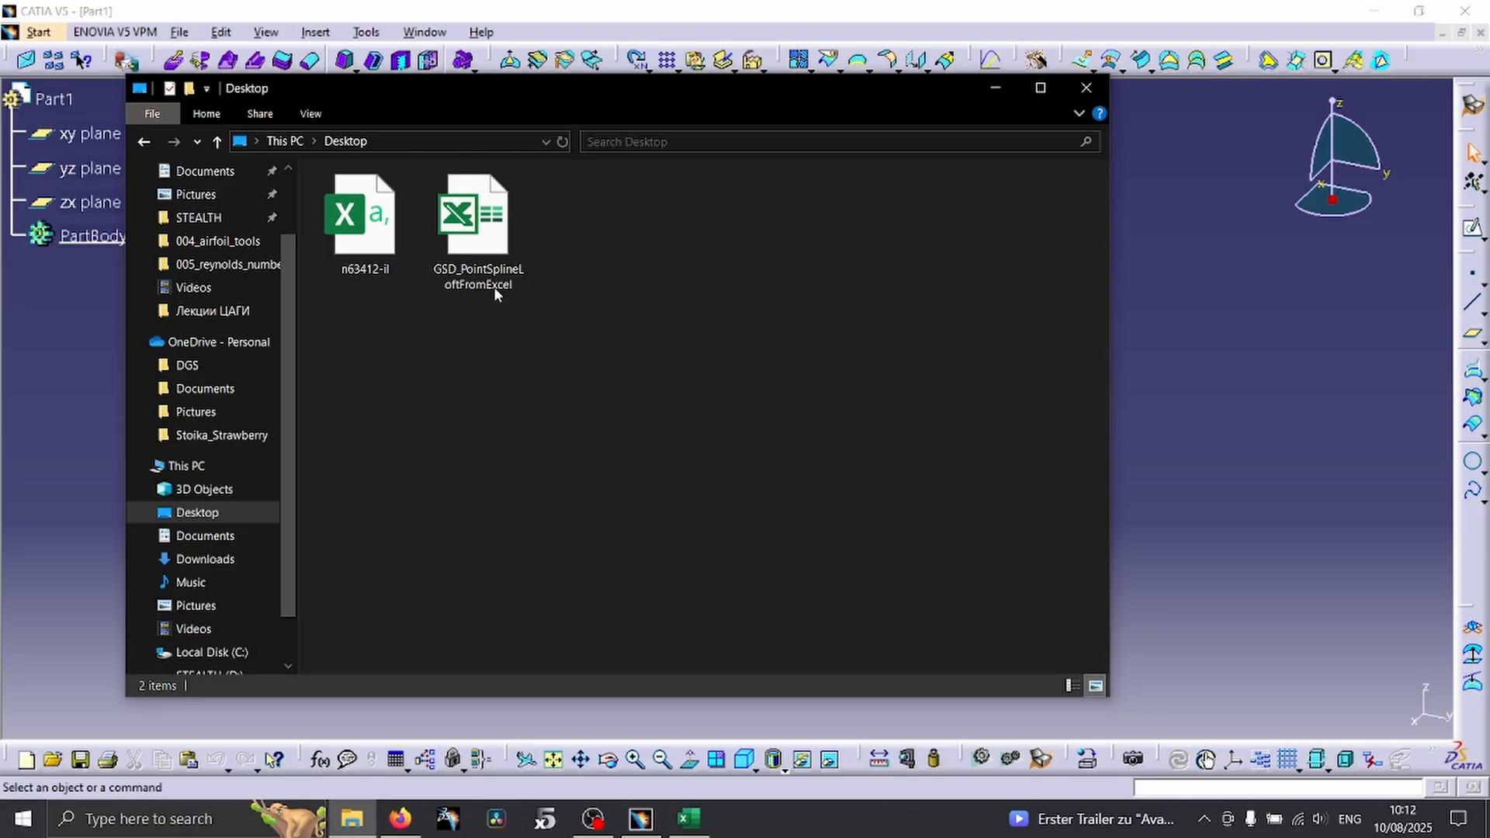
double_click(490, 233)
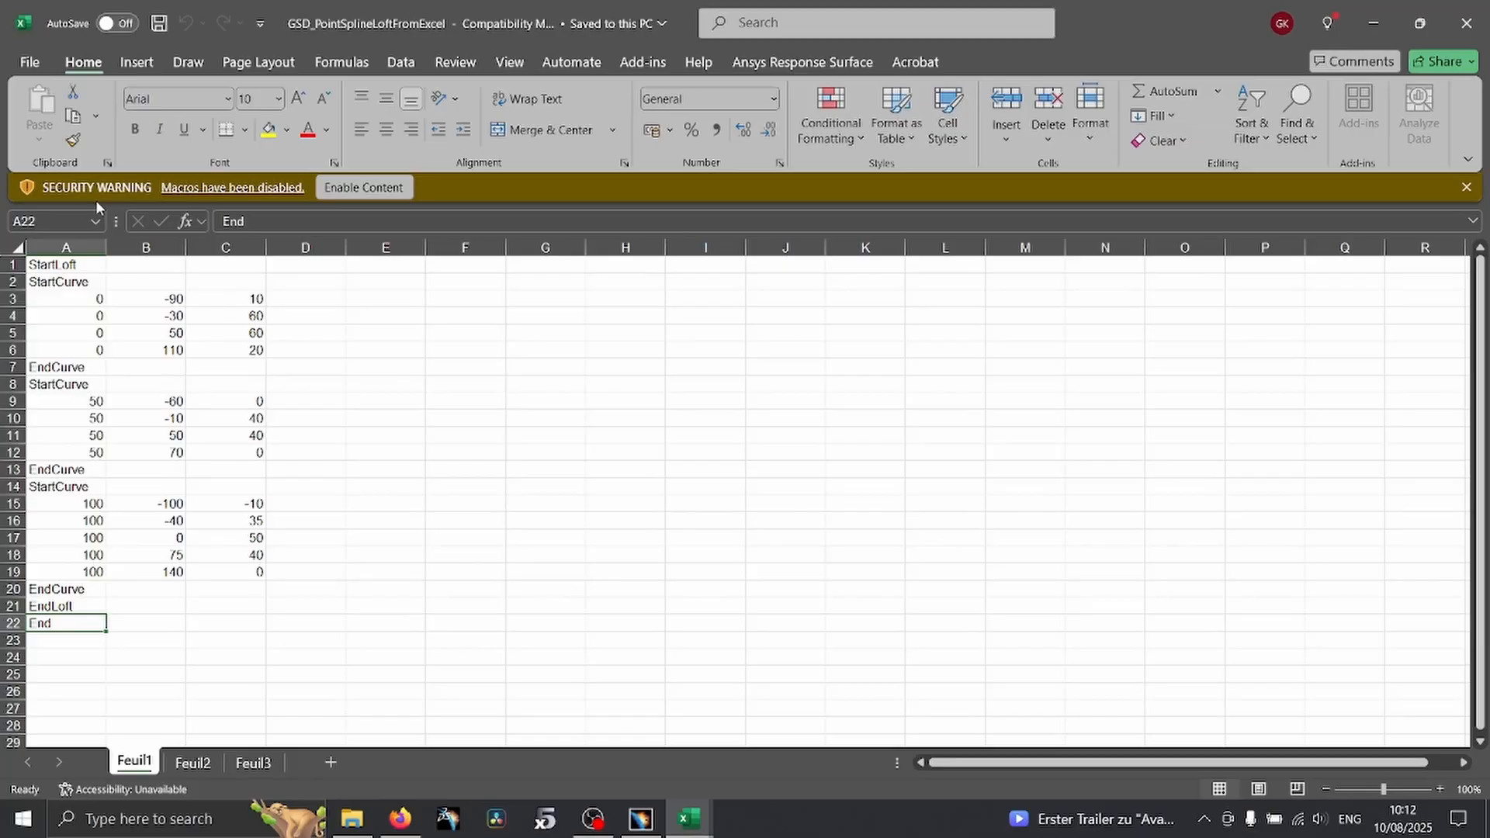
left_click(371, 188)
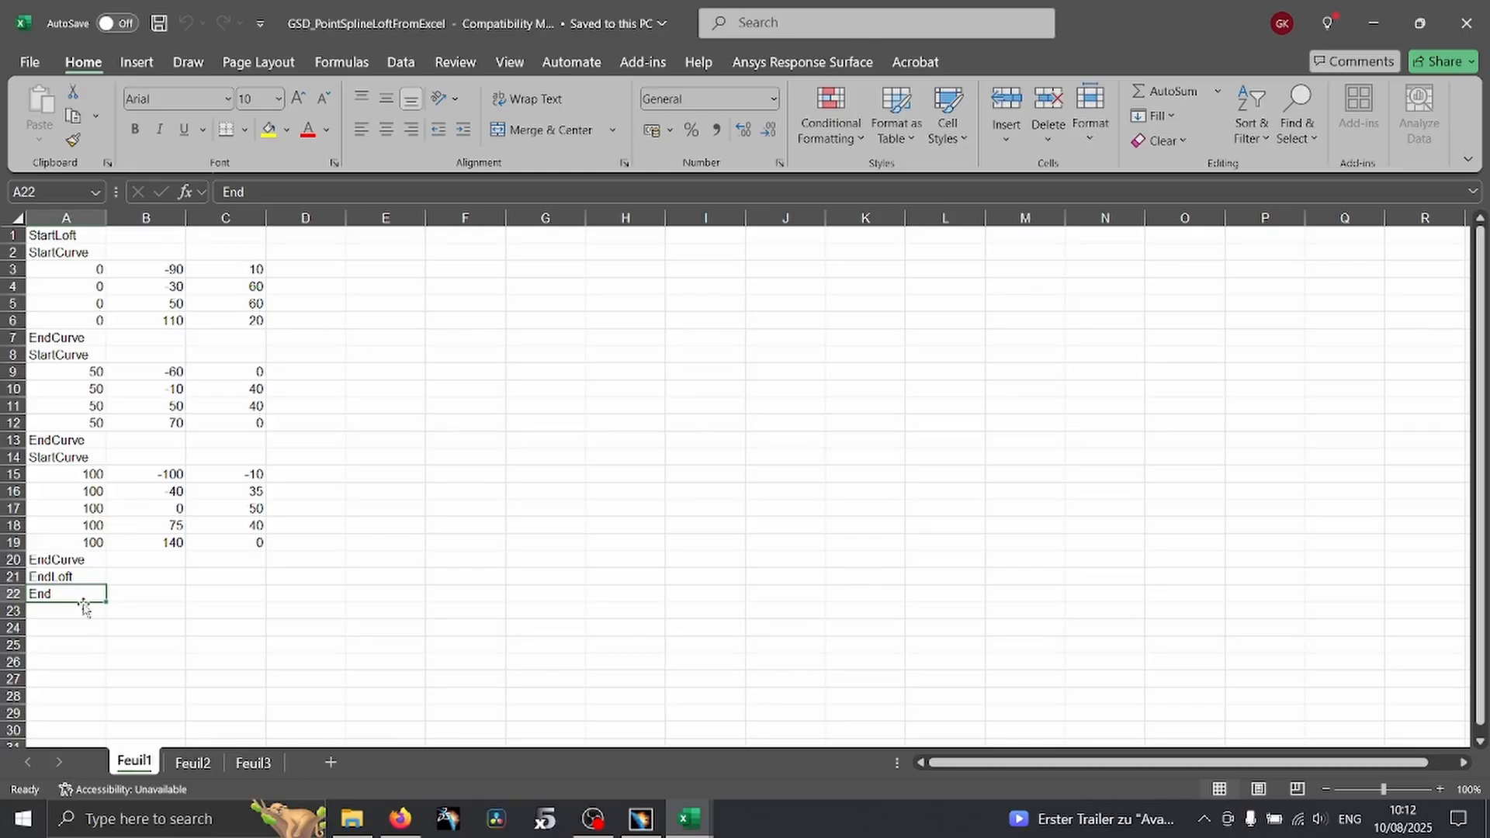
Examine the StartLoft, StartCurve and EndCurve markers and the X, Y, Z sample coordinates on sheet Feuil1
left_click(78, 235)
left_click(67, 251)
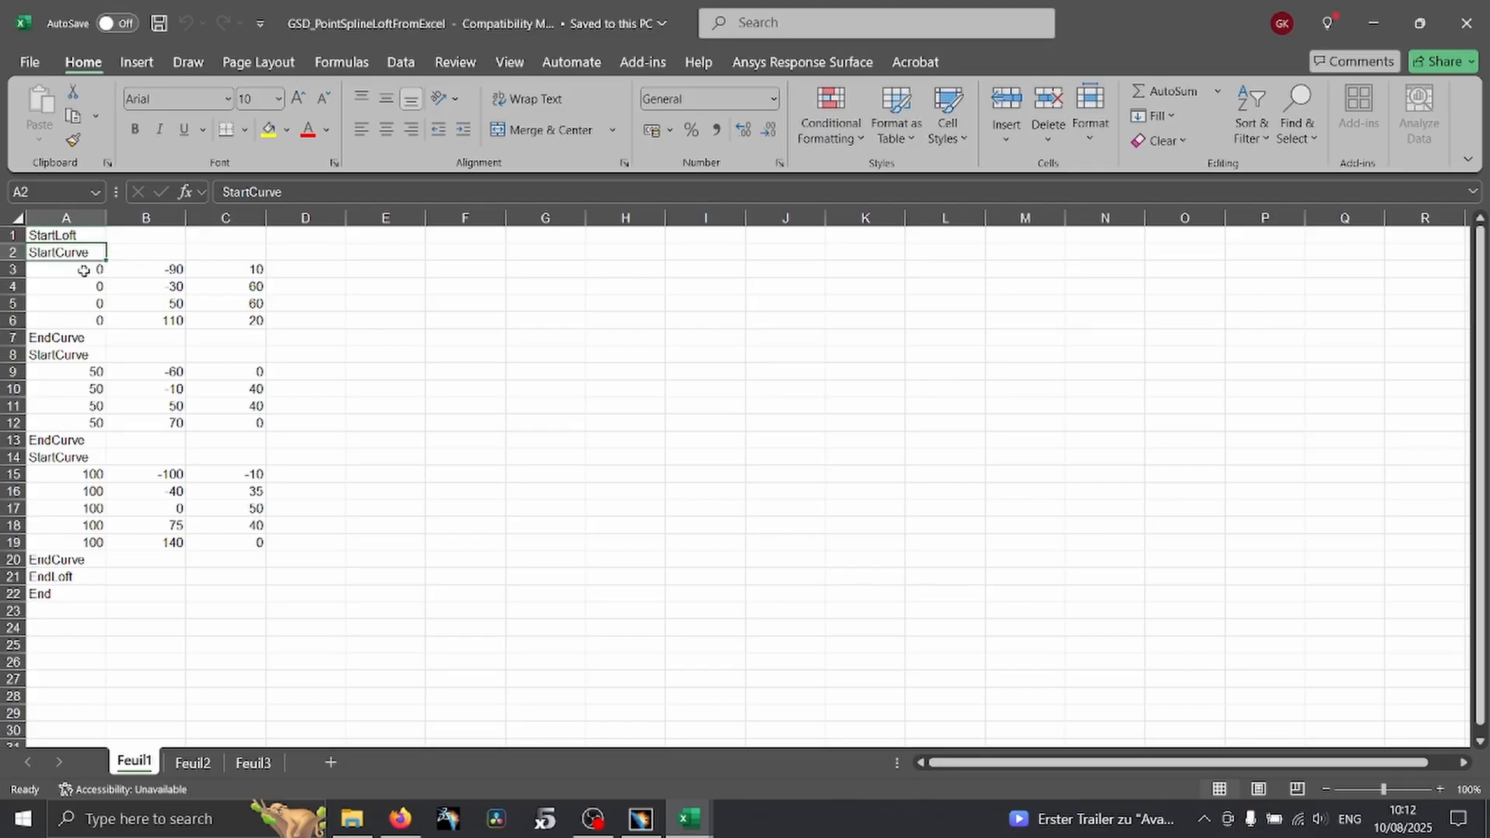
left_click_drag(84, 270, 234, 318)
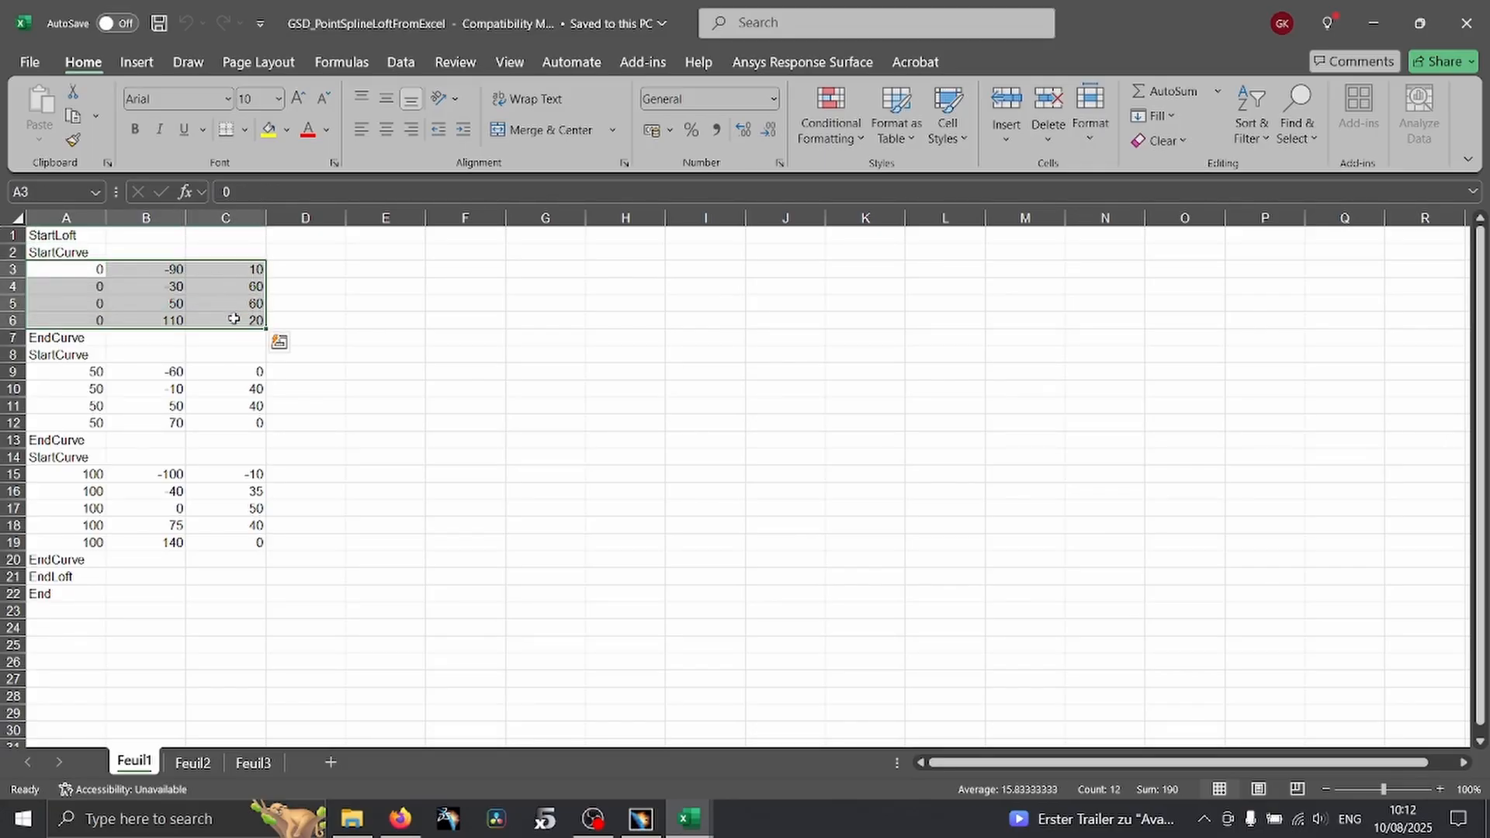
left_click(70, 271)
left_click(166, 276)
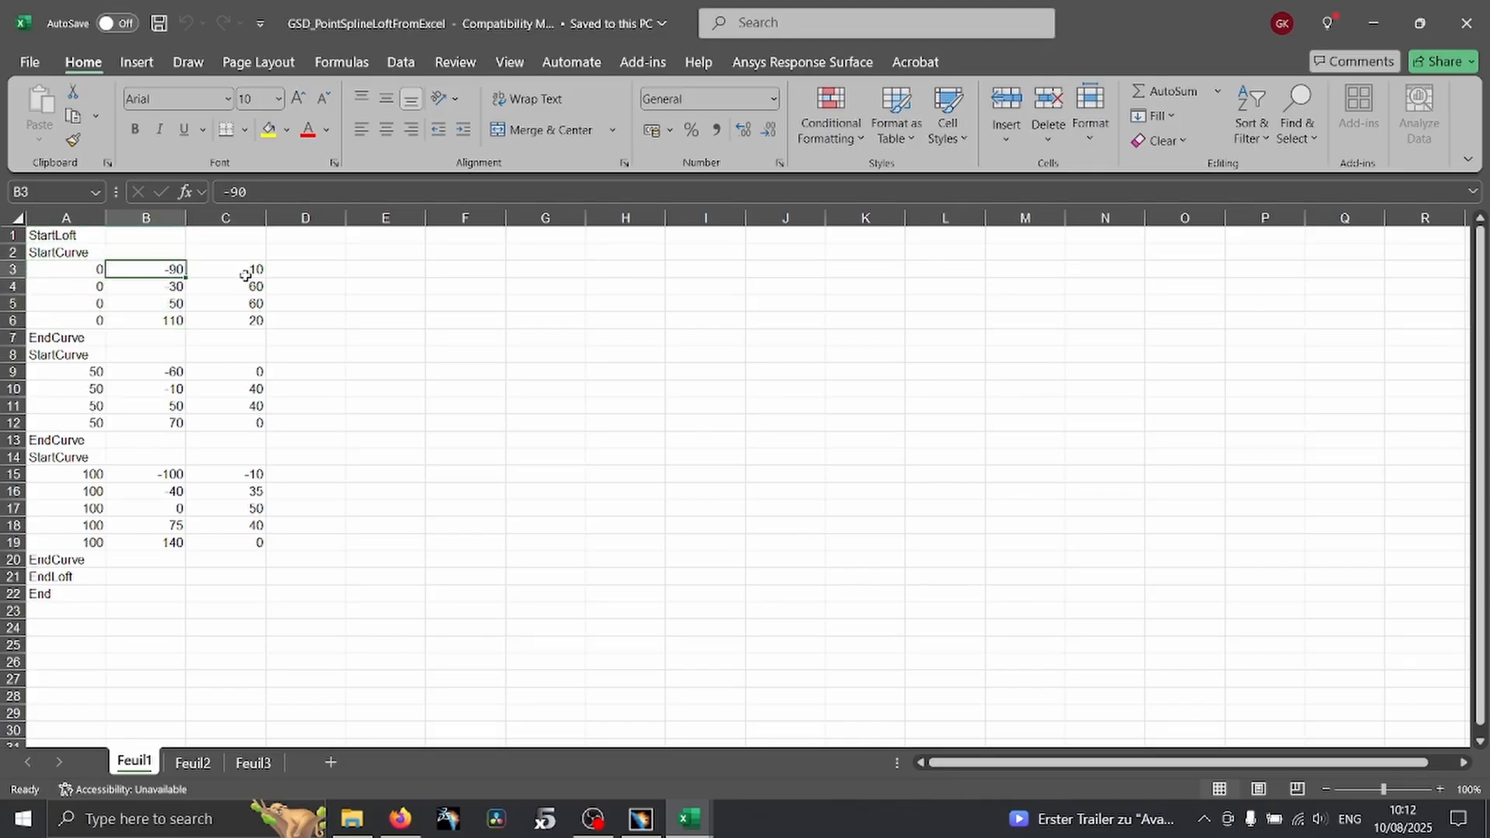
left_click(66, 342)
left_click(74, 355)
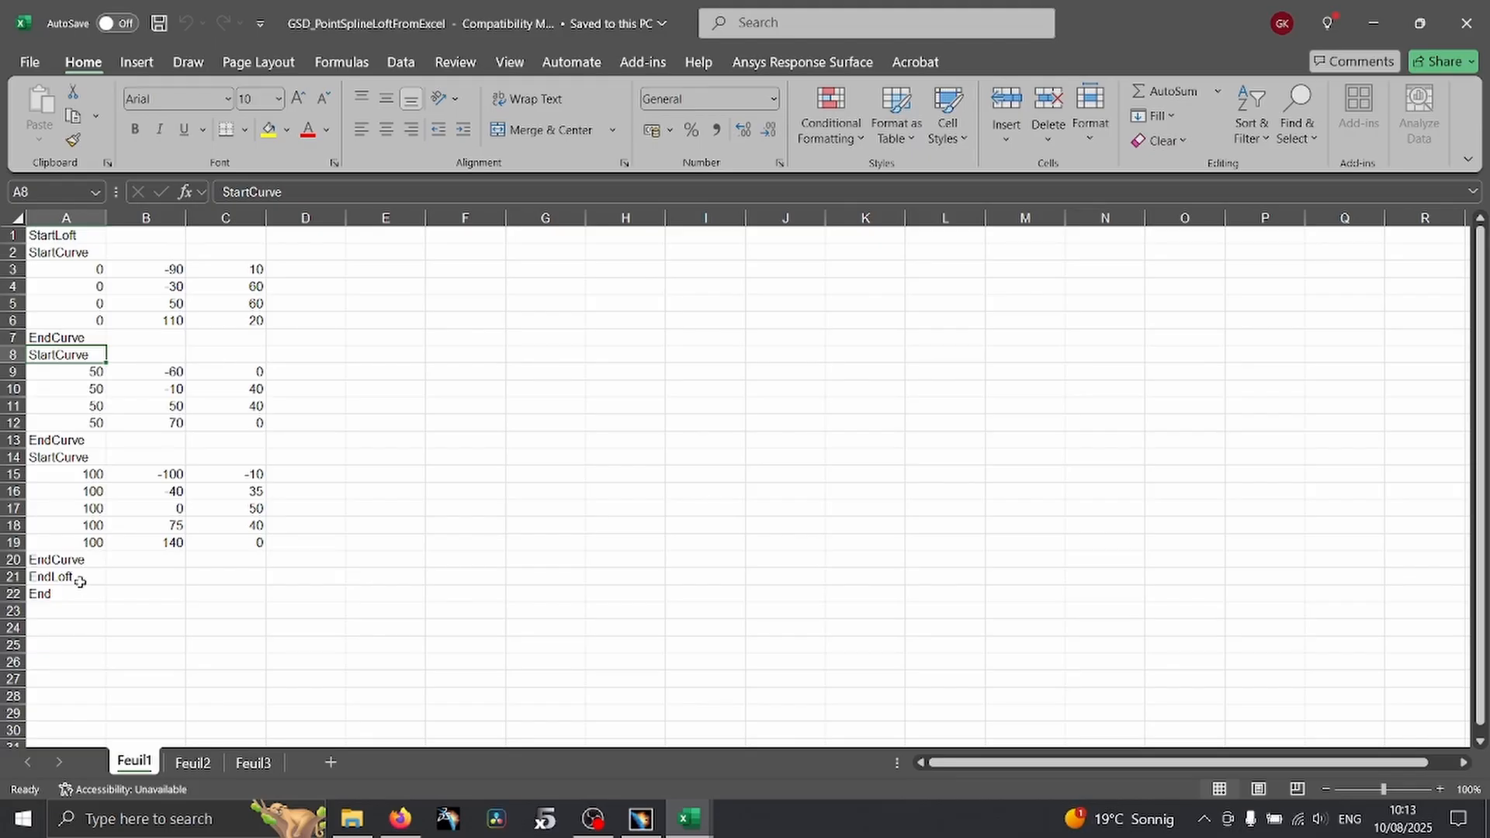
Move the final EndCurve, EndLoft and End markers to E21:E23 and clear the sample curve data in A3:C19
left_click_drag(71, 560, 385, 574)
left_click_drag(75, 271, 225, 542)
key("Delete")
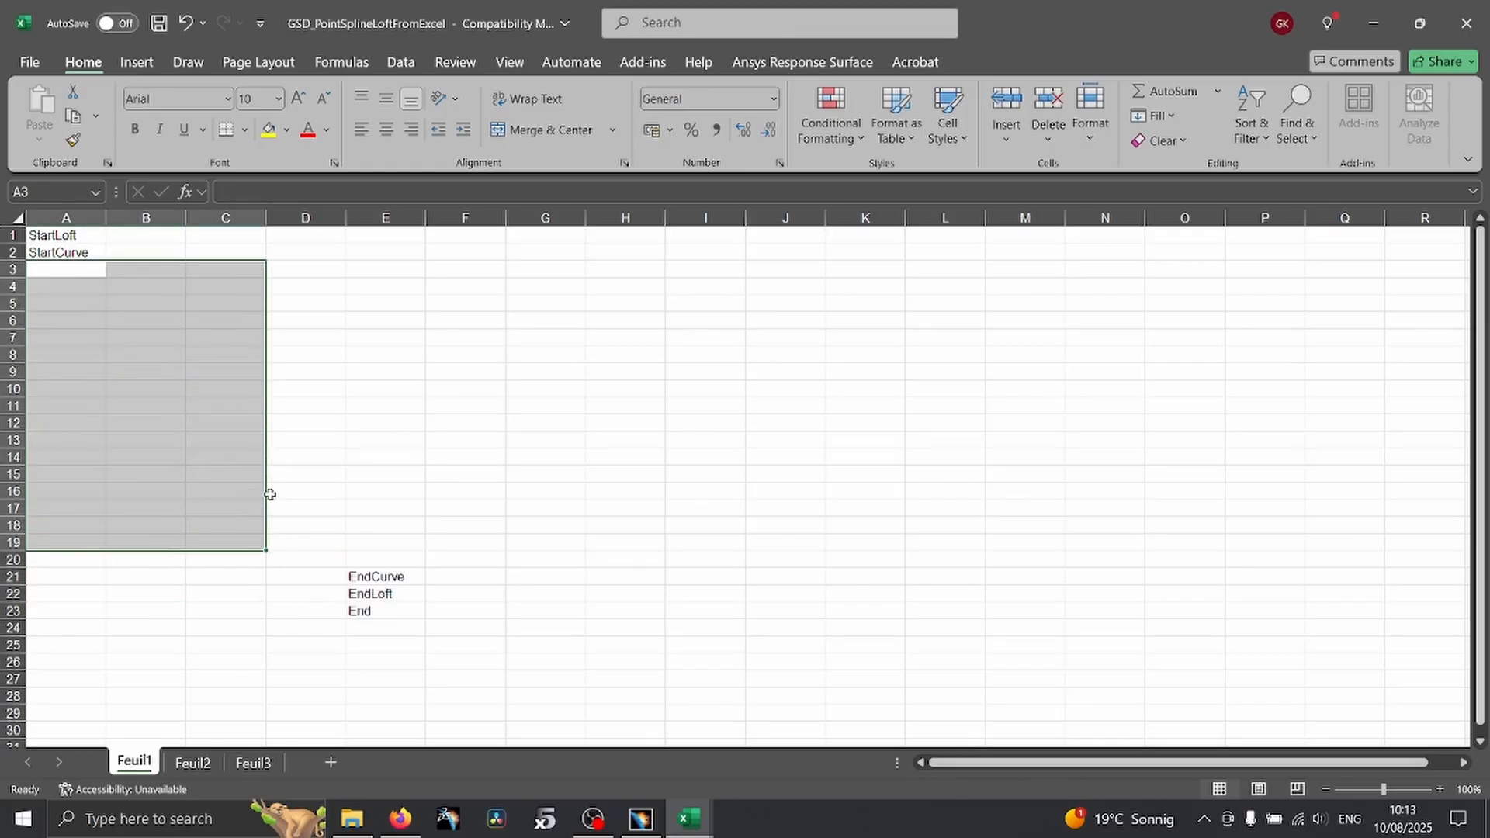
Copy all airfoil surface X and Y coordinates from A10 down in n63412-il and paste them at A3 of Feuil1
left_click(689, 819)
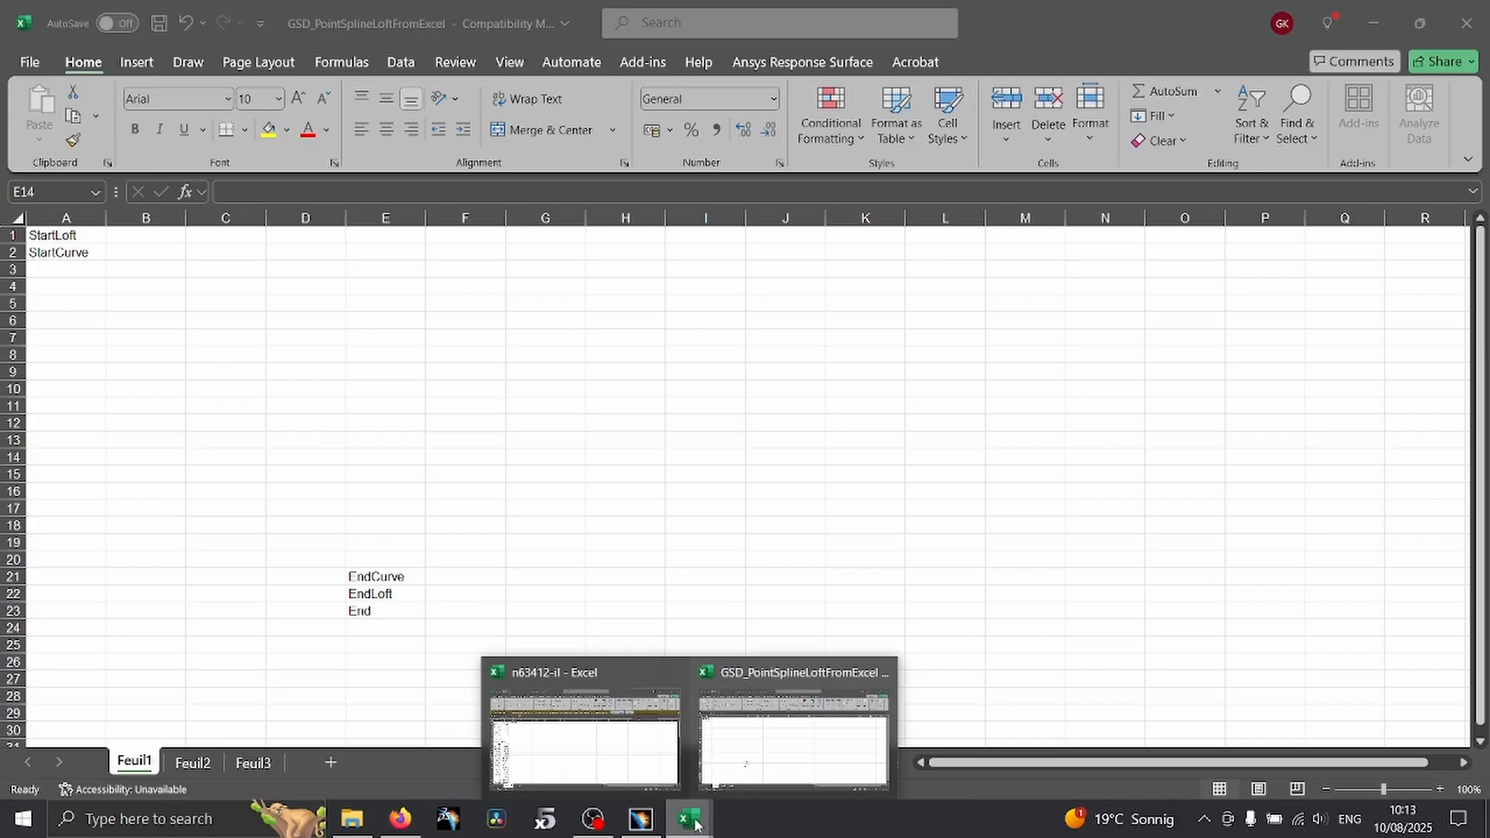
left_click(635, 766)
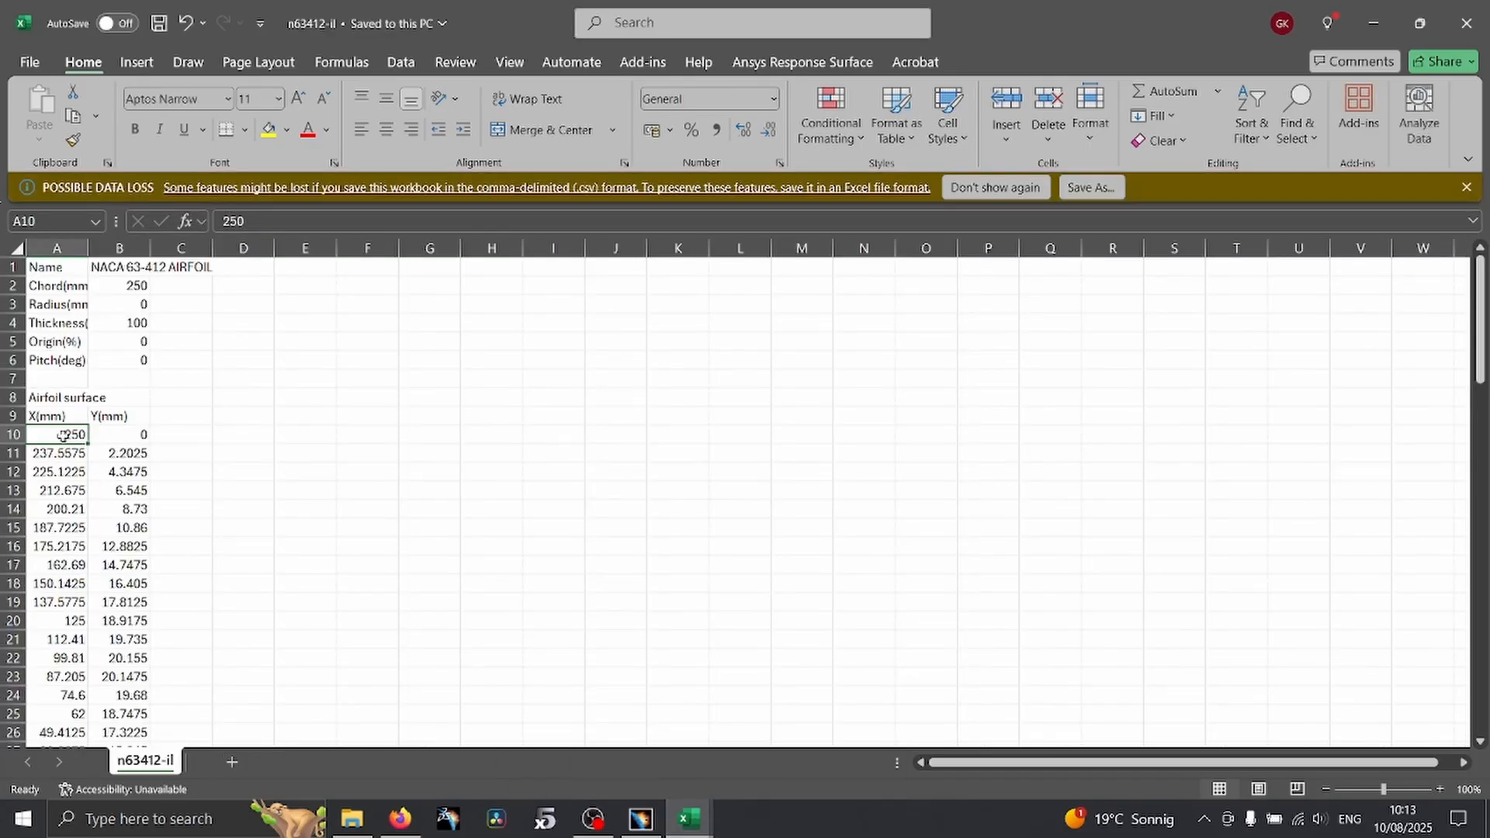
key("shift+Right")
key("ctrl+shift+Down")
key("ctrl+c")
key("alt+Tab")
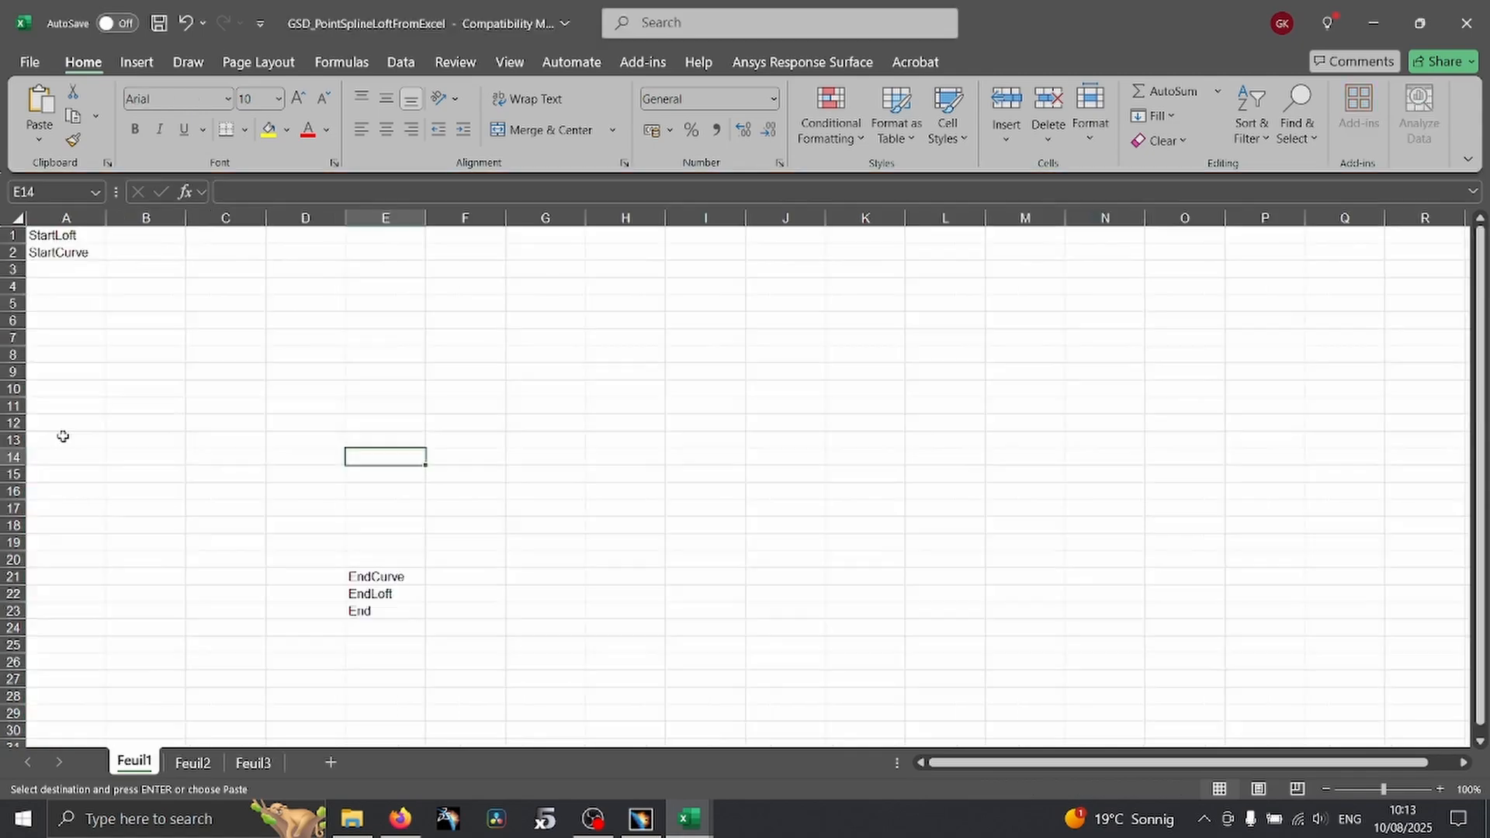
left_click(93, 281)
Move the airfoil's Y values from column B to column C, starting at C3
left_click(155, 270)
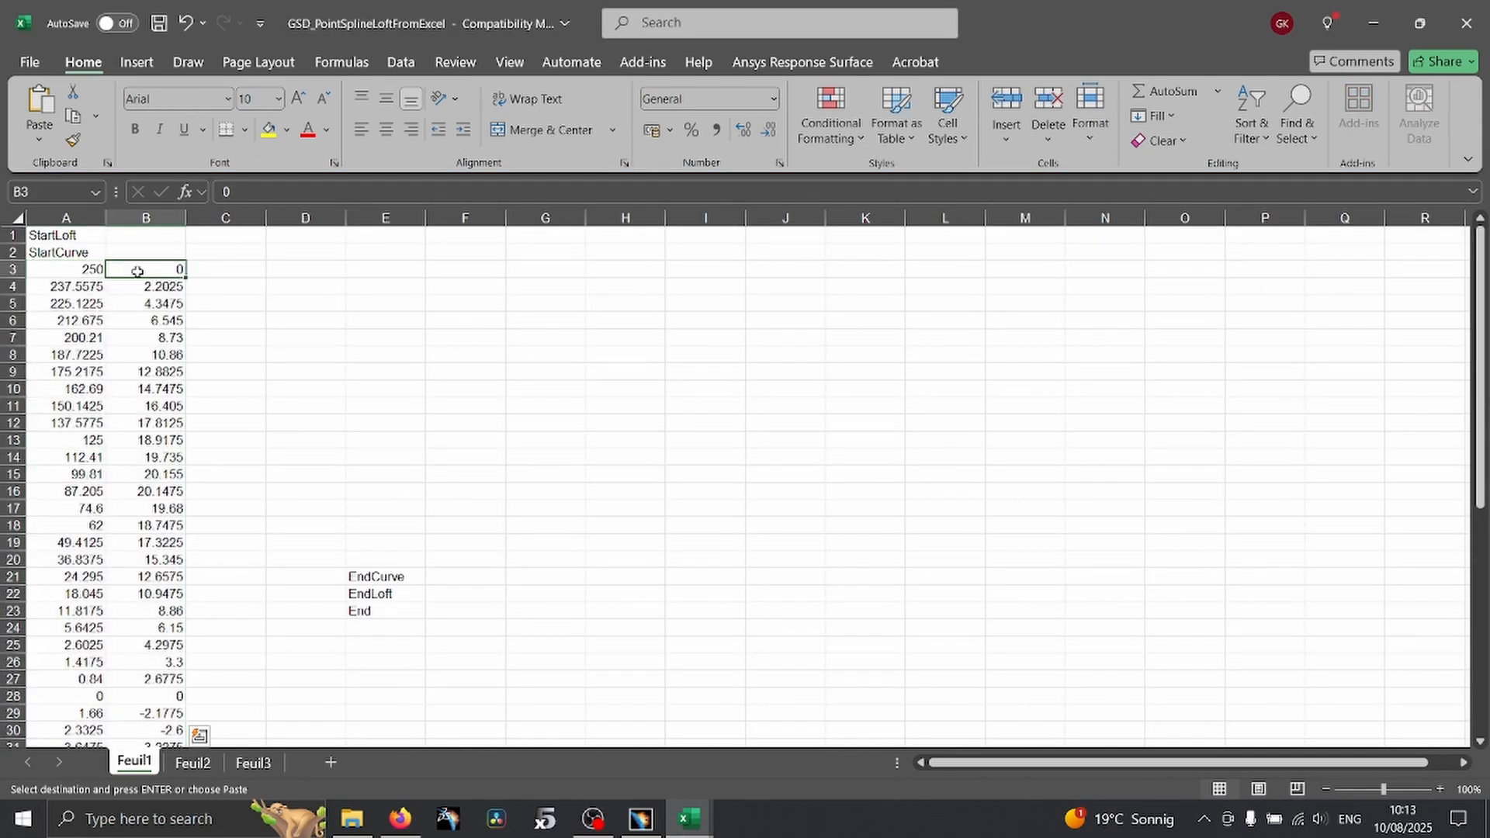
key("ctrl+shift+Down")
scroll(179, 291, "up", 8)
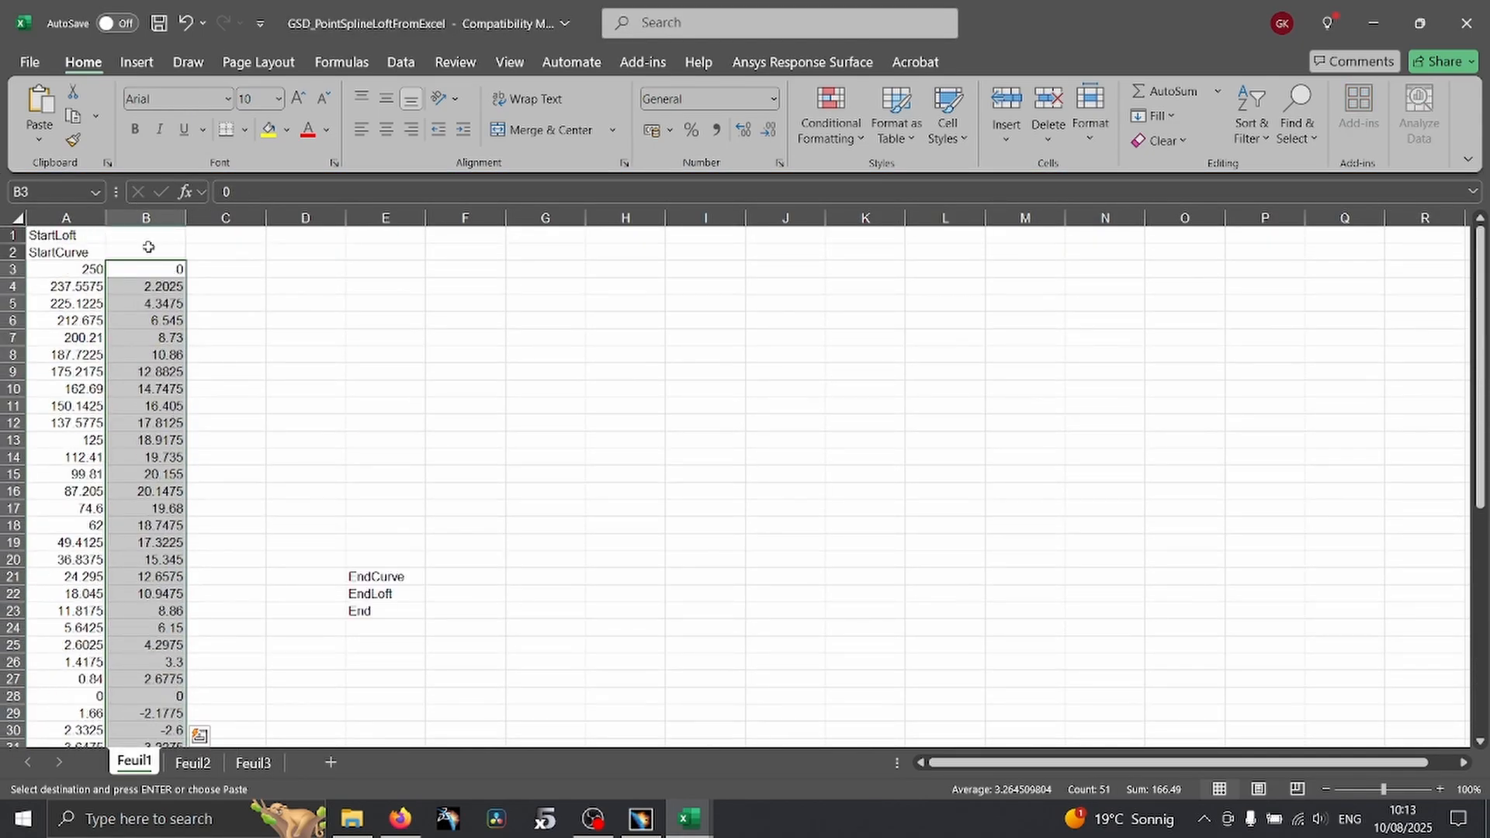
left_click_drag(151, 262, 218, 265)
Enter 0 in B3 and fill it down column B alongside all the airfoil coordinates
left_click(159, 267)
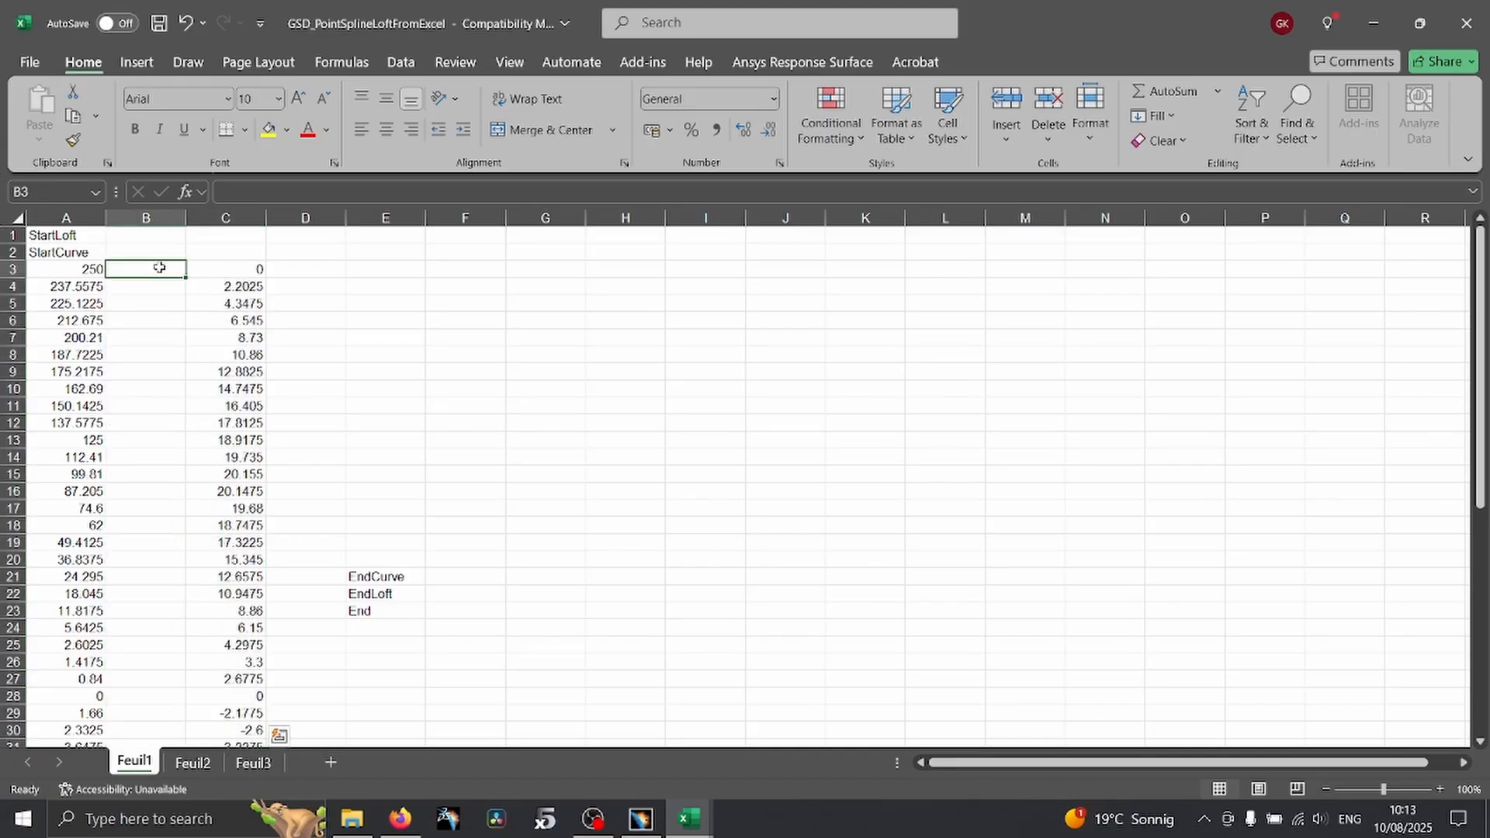
right_click(159, 267)
key("Escape")
type("0")
key("Return")
left_click(162, 267)
double_click(184, 277)
left_click(442, 316)
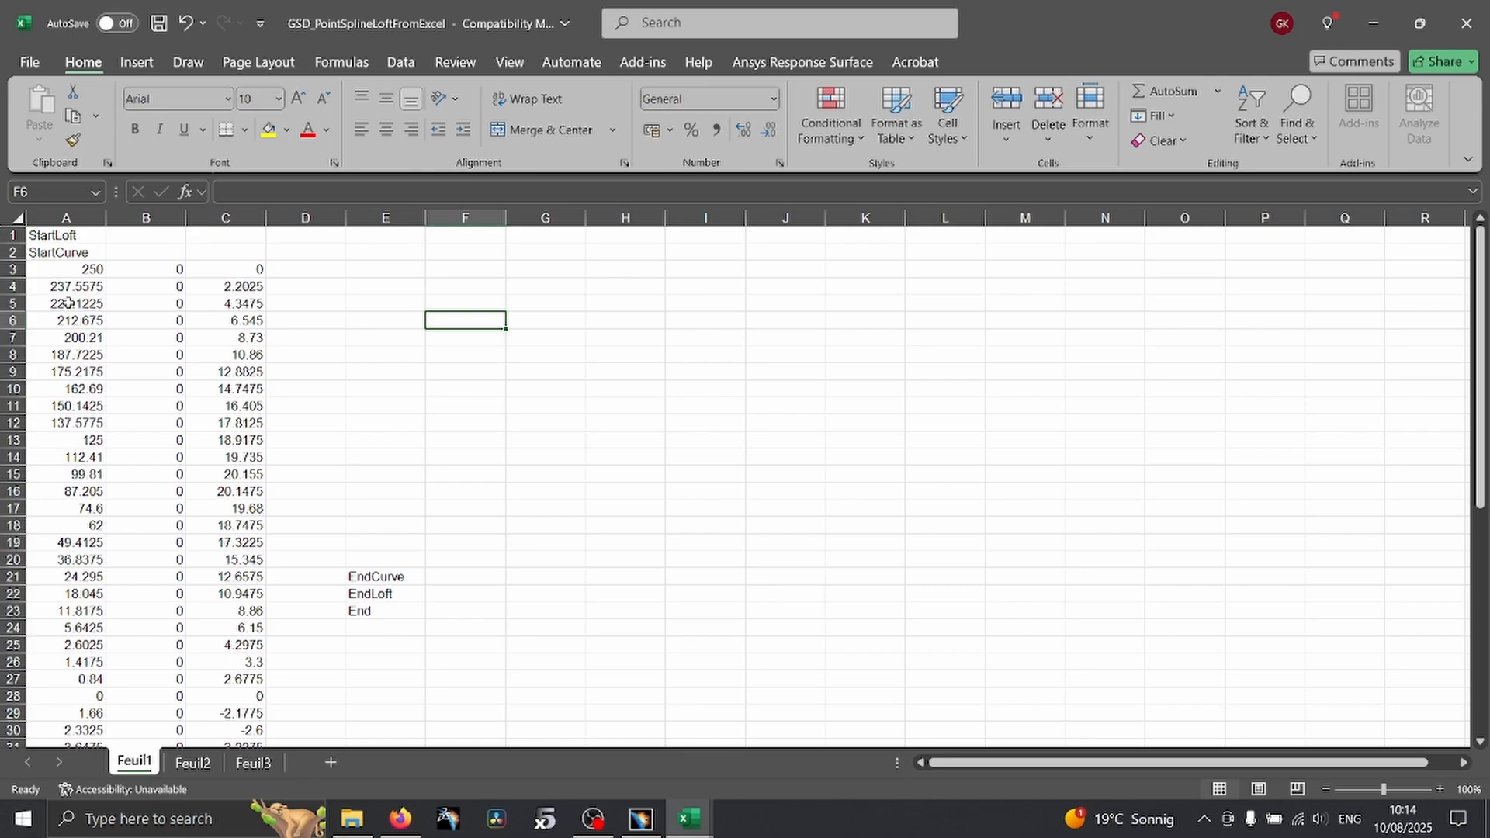
Move the EndCurve, EndLoft and End markers to A54:A56, directly below the last coordinate row
scroll(238, 510, "down", 5)
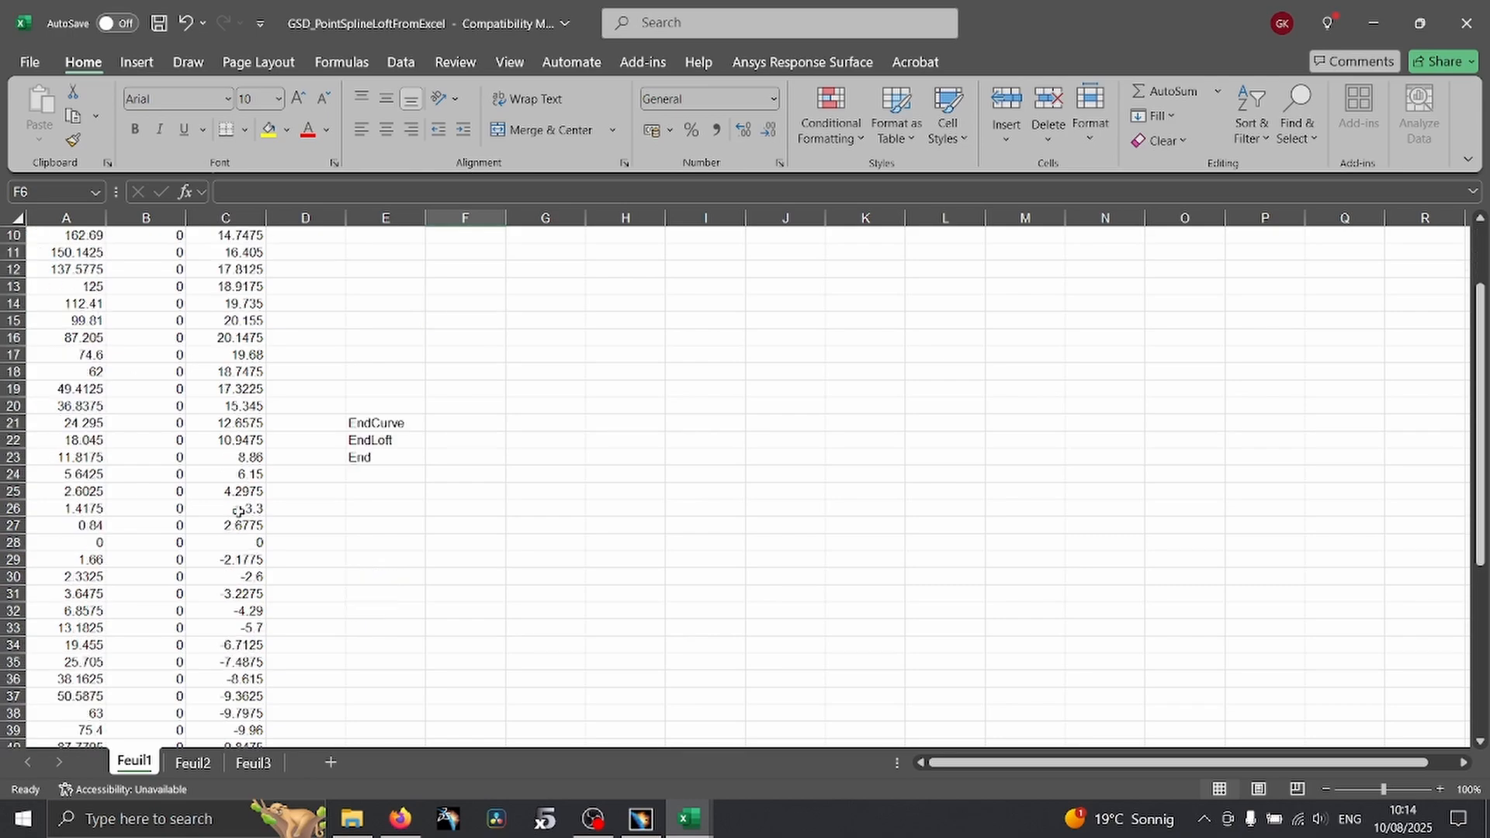
left_click_drag(386, 320, 48, 597)
left_click(283, 621)
Check the start and end markers around the coordinates, view Part1 in CATIA V5, and return to the GSD_PointSplineLoftFromExcel workbook
scroll(284, 621, "up", 10)
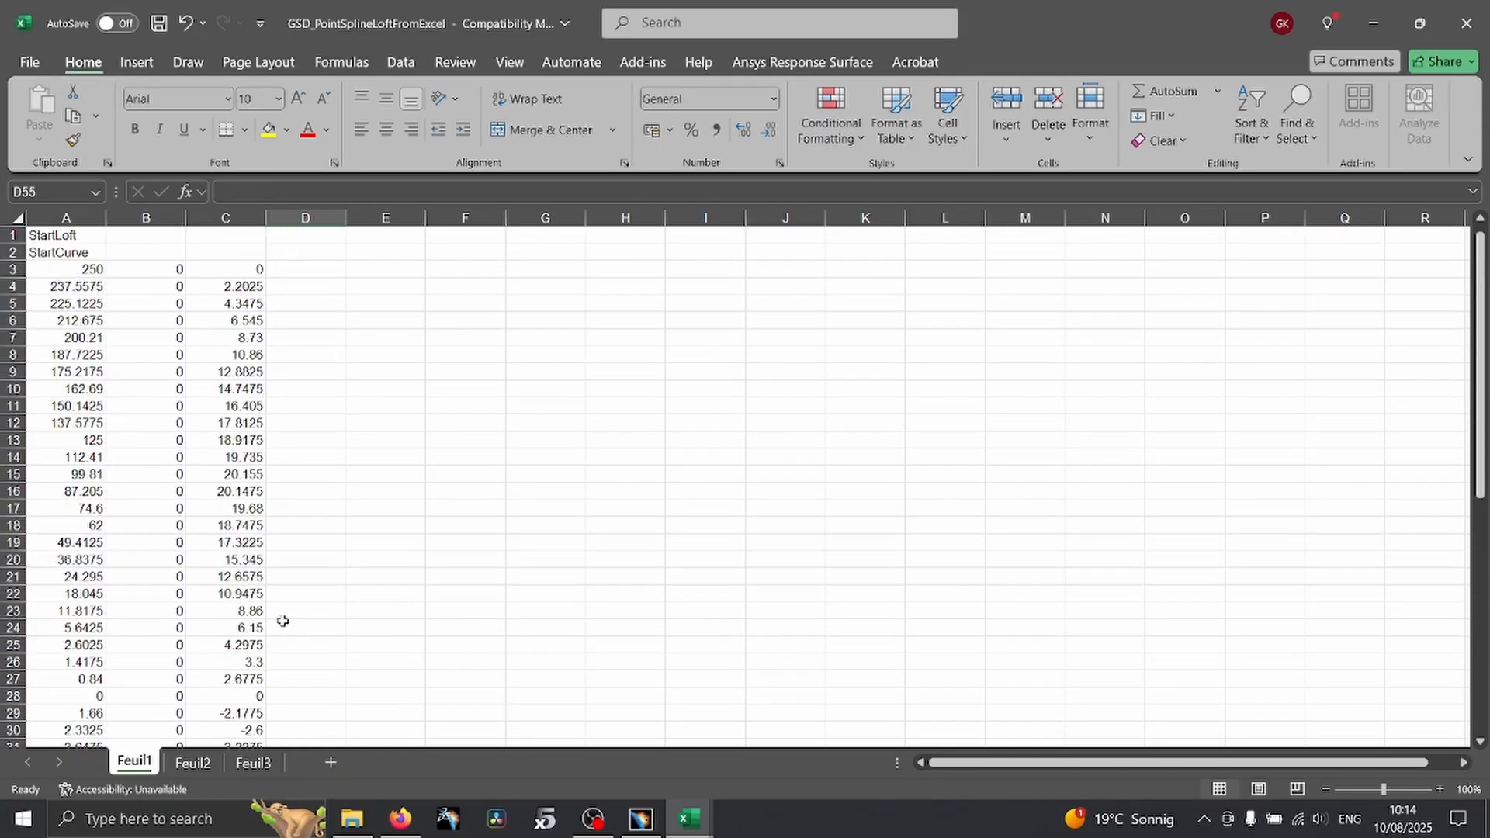
left_click(86, 248)
left_click(76, 237)
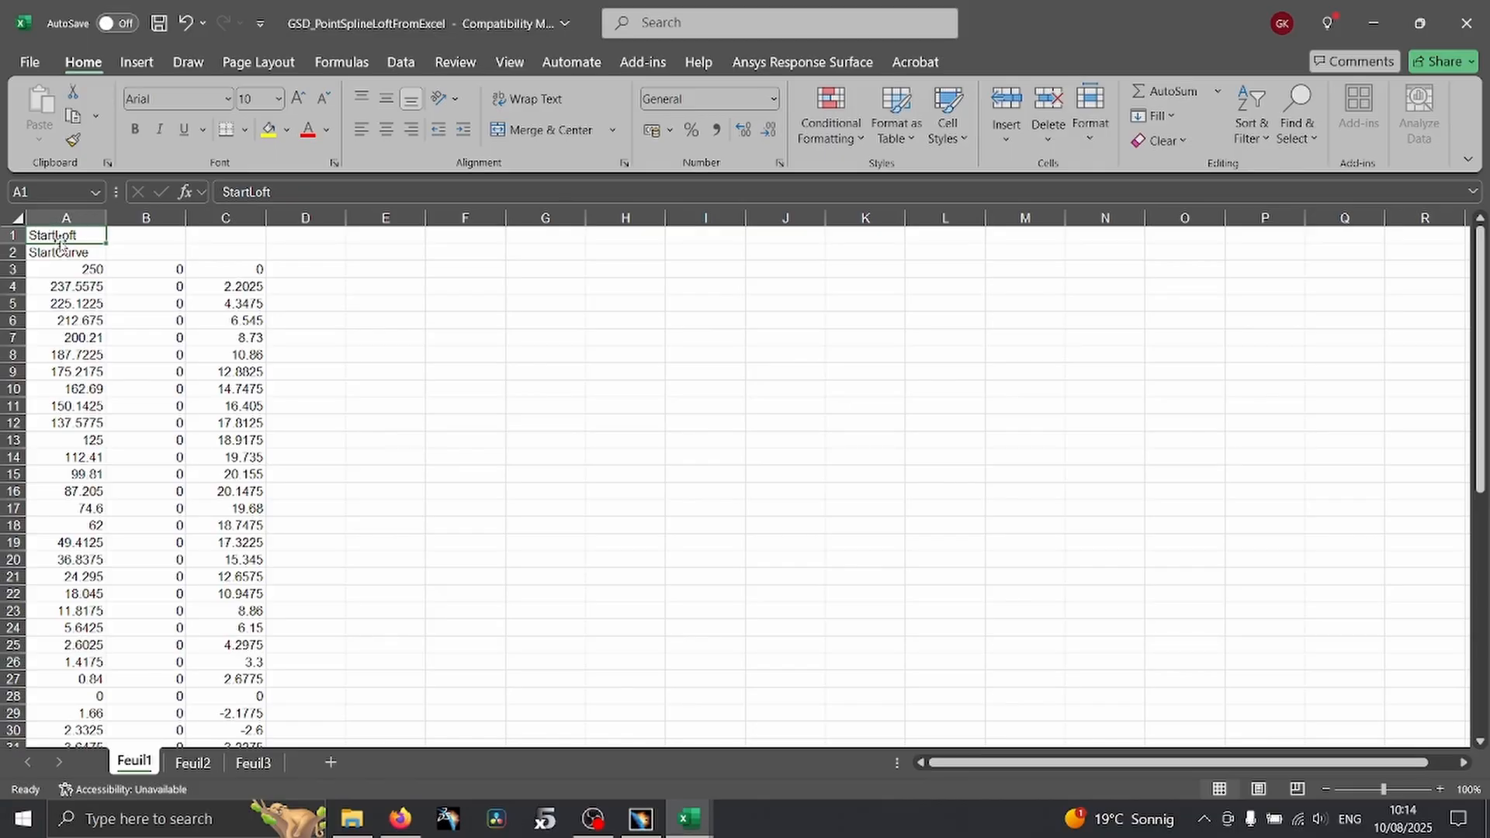
left_click(46, 258)
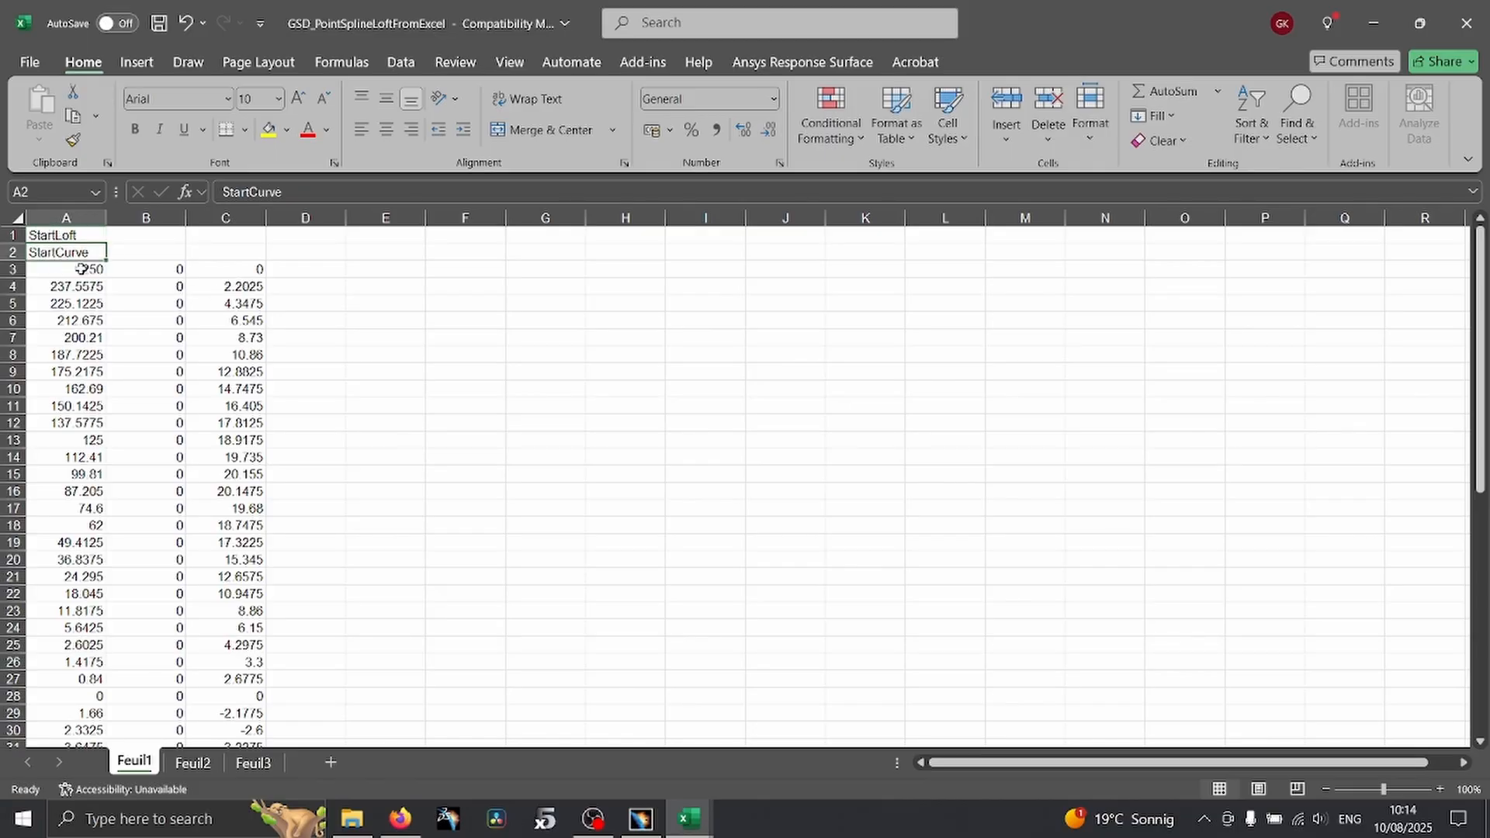
scroll(199, 328, "down", 12)
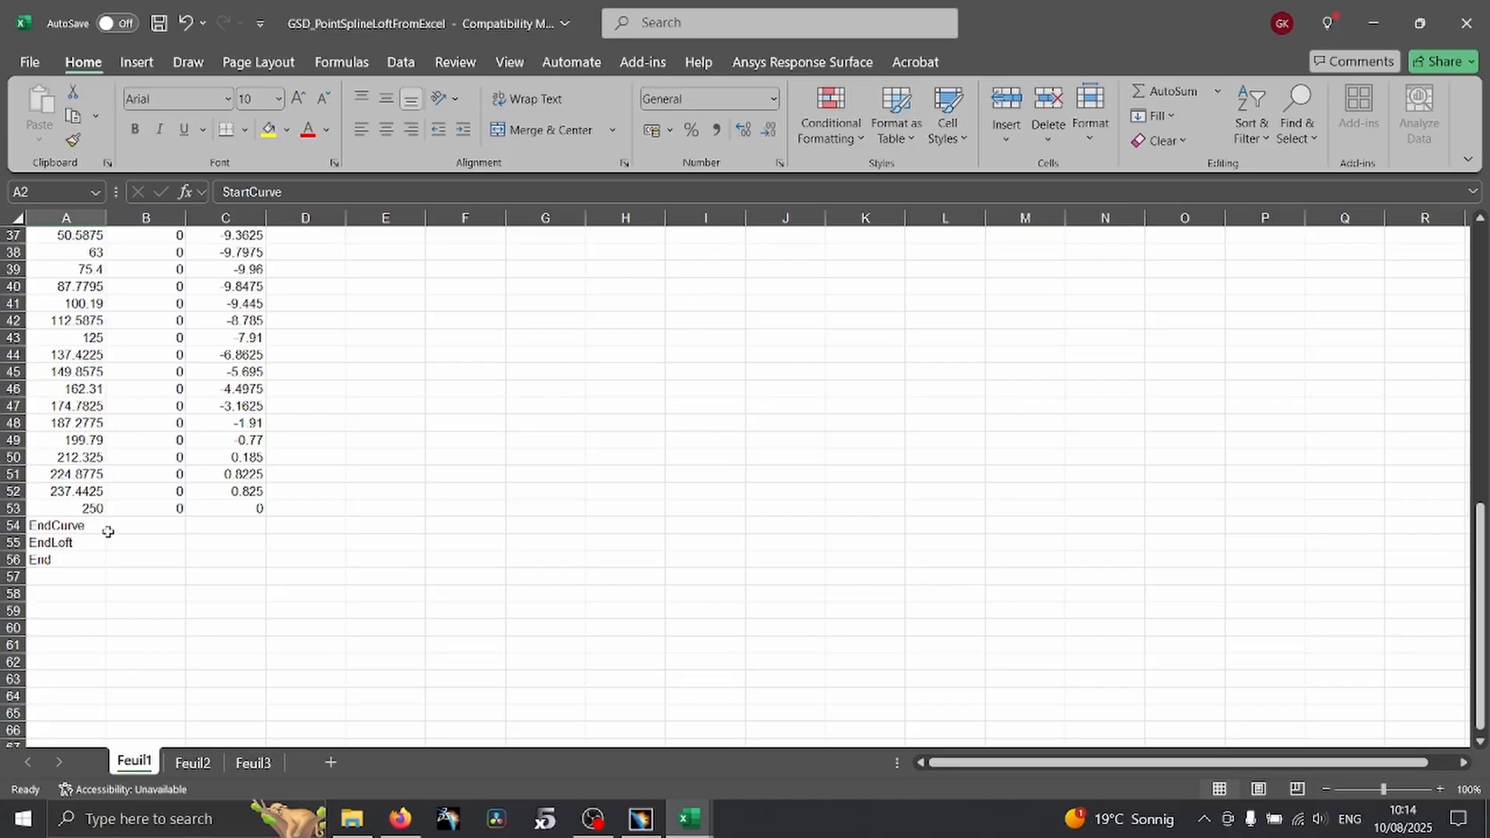
key("alt+Tab")
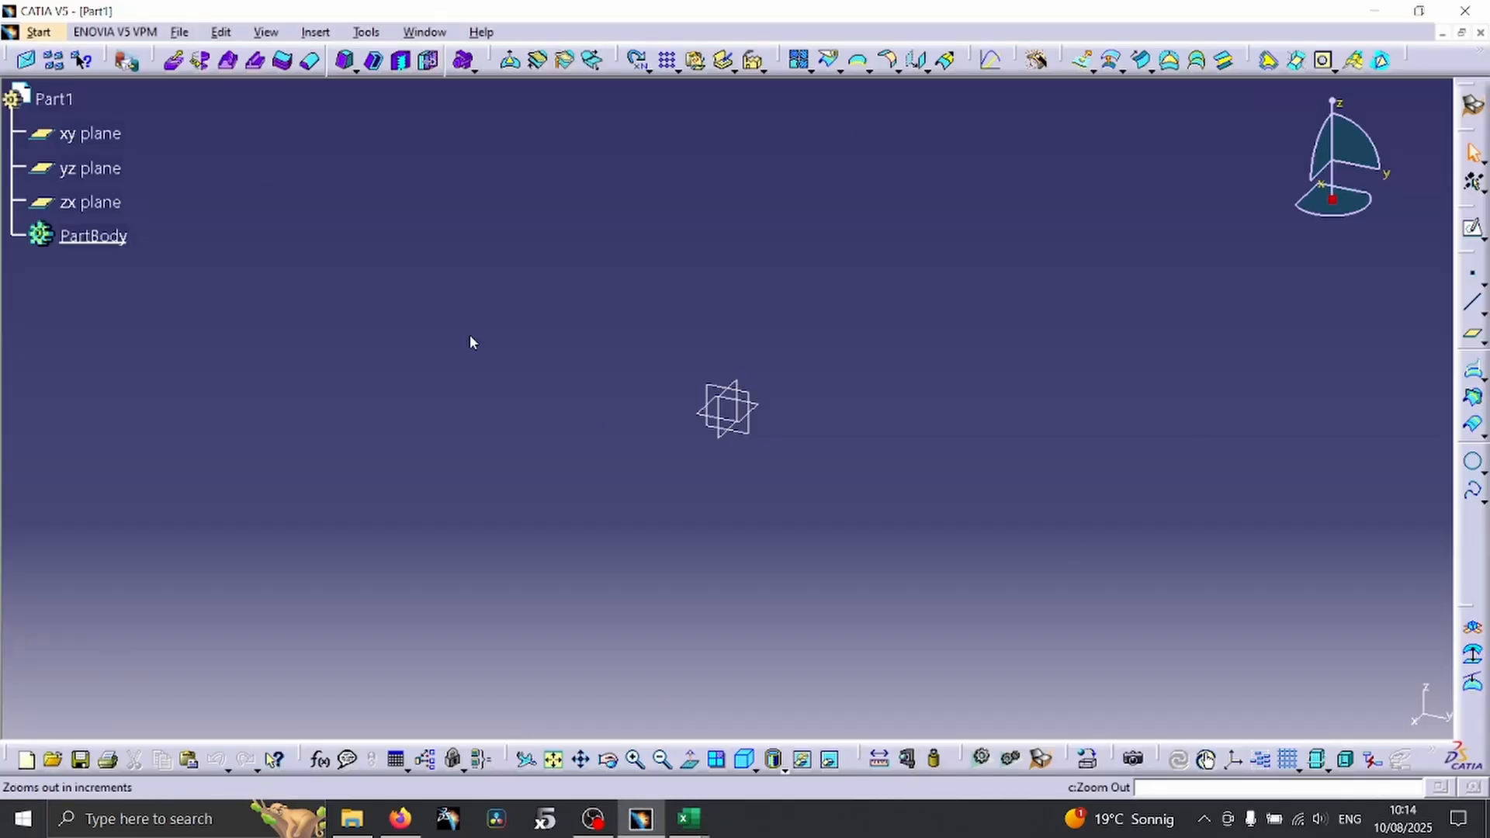
mouse_move(674, 824)
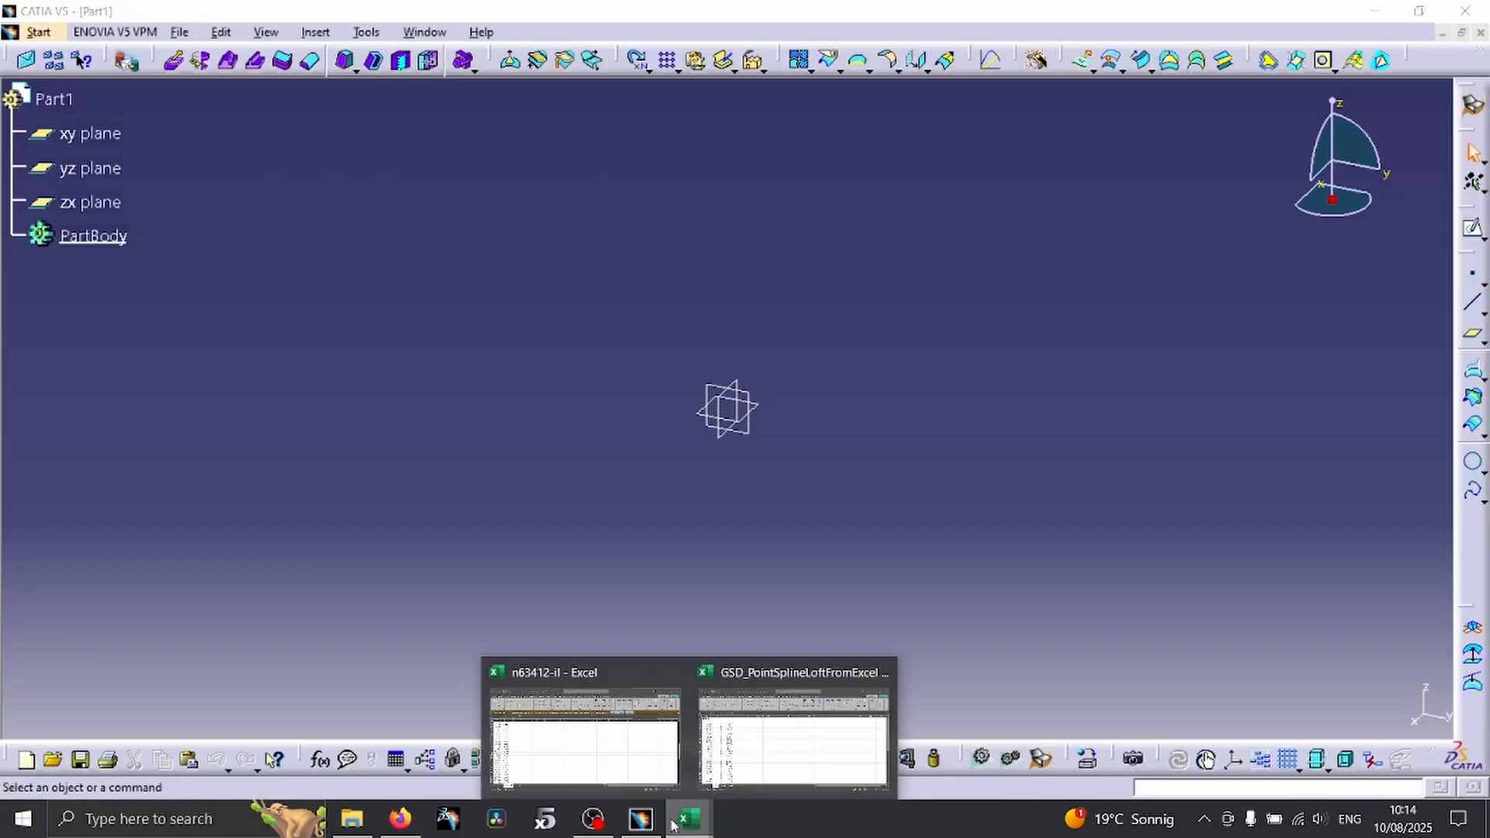
left_click(756, 748)
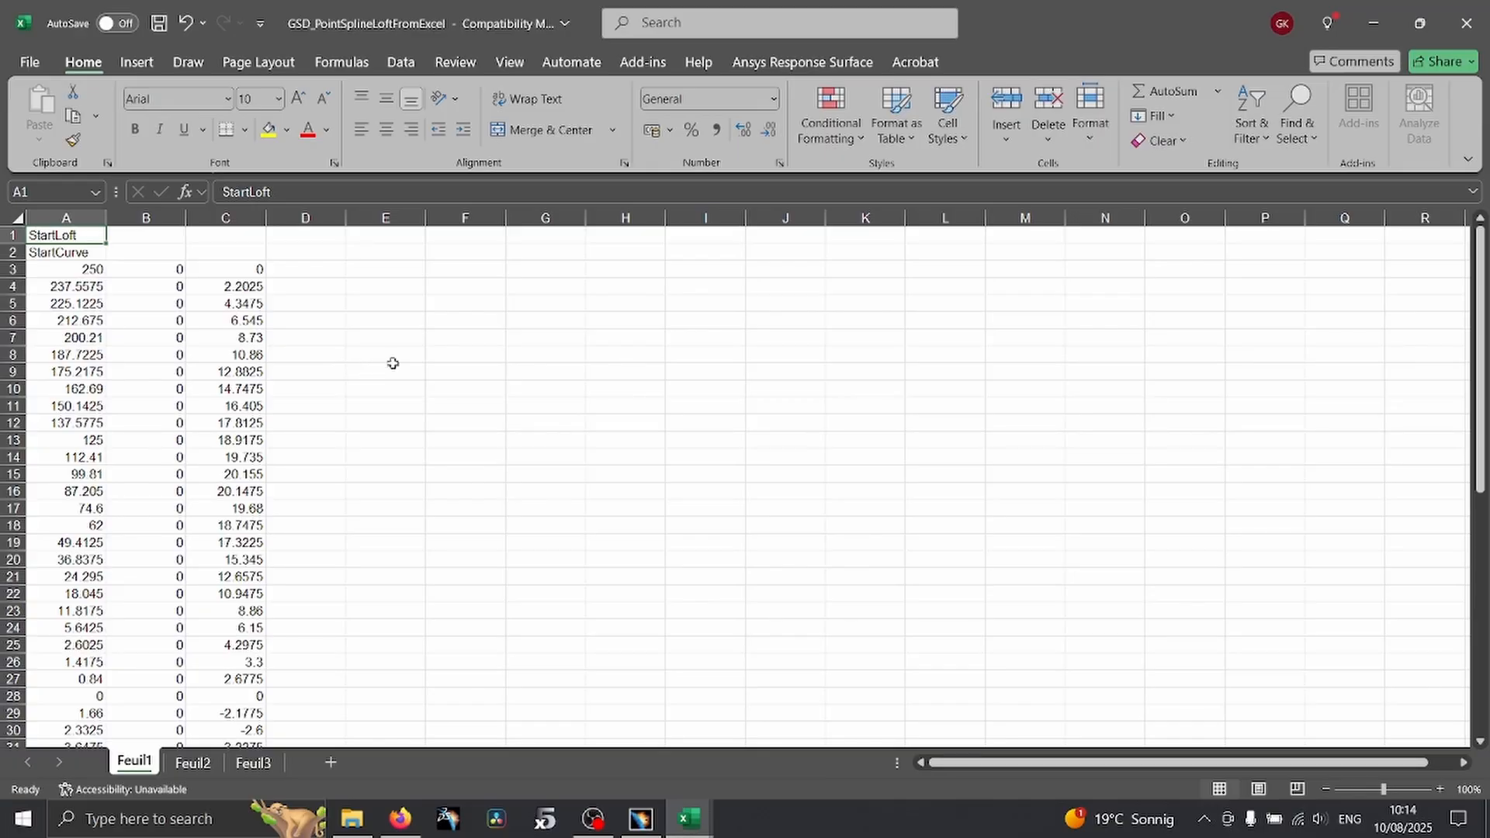
Run the Feuil1.Main macro with entity type 2 to create the points and splines from the coordinates
left_click(510, 64)
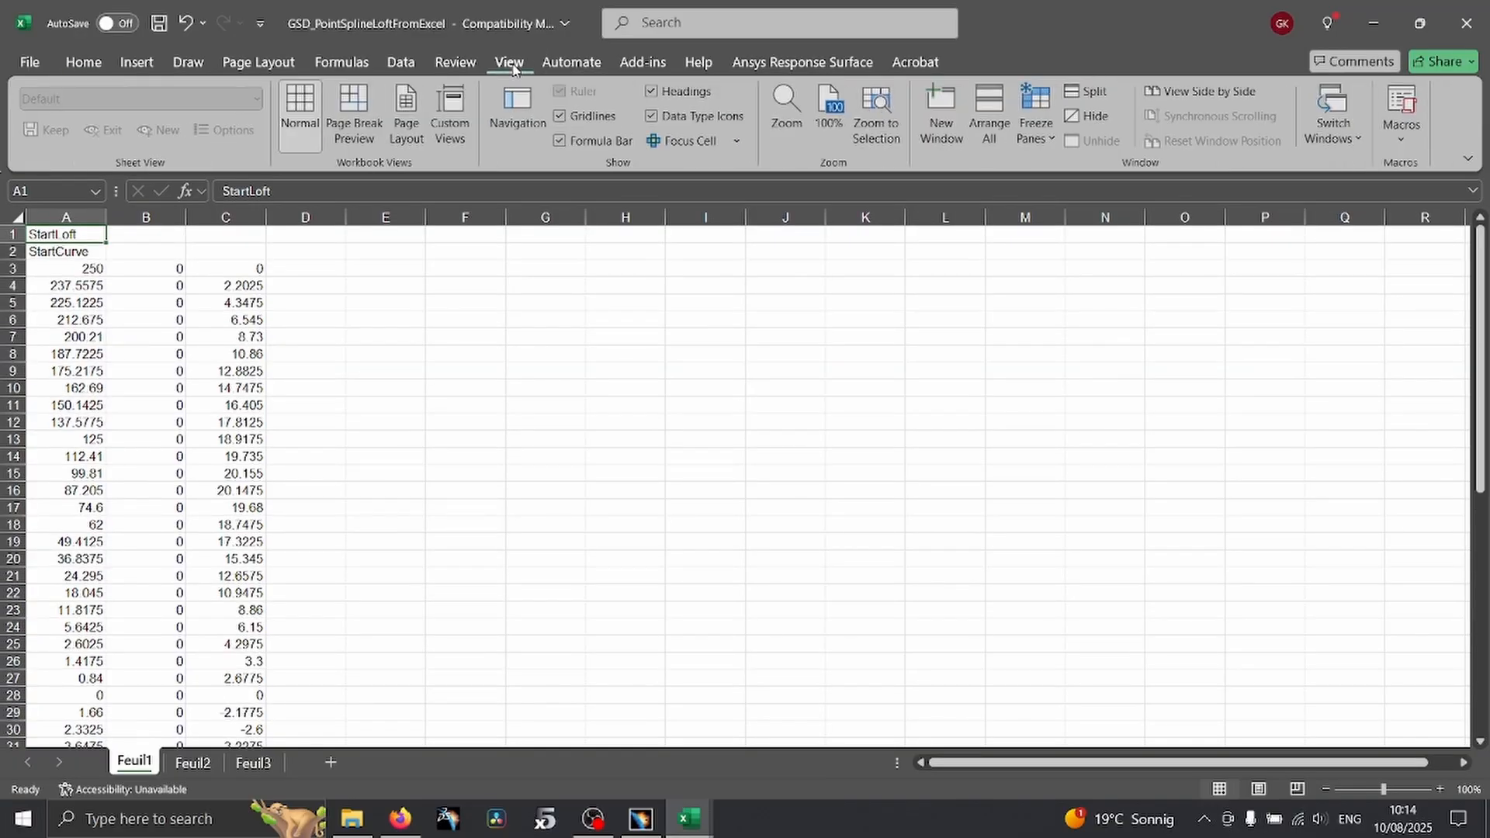
left_click(1402, 104)
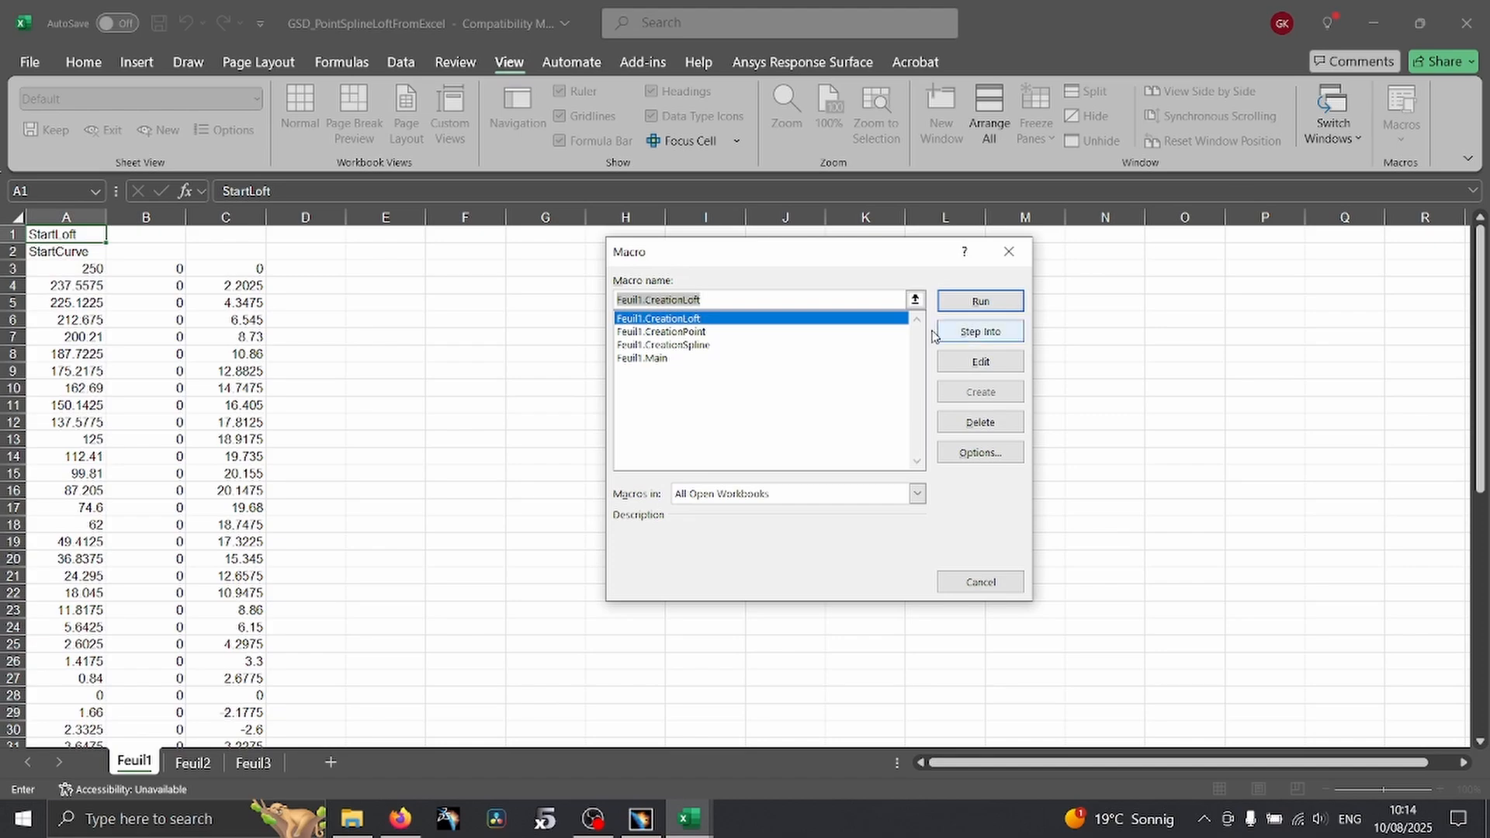
left_click(650, 359)
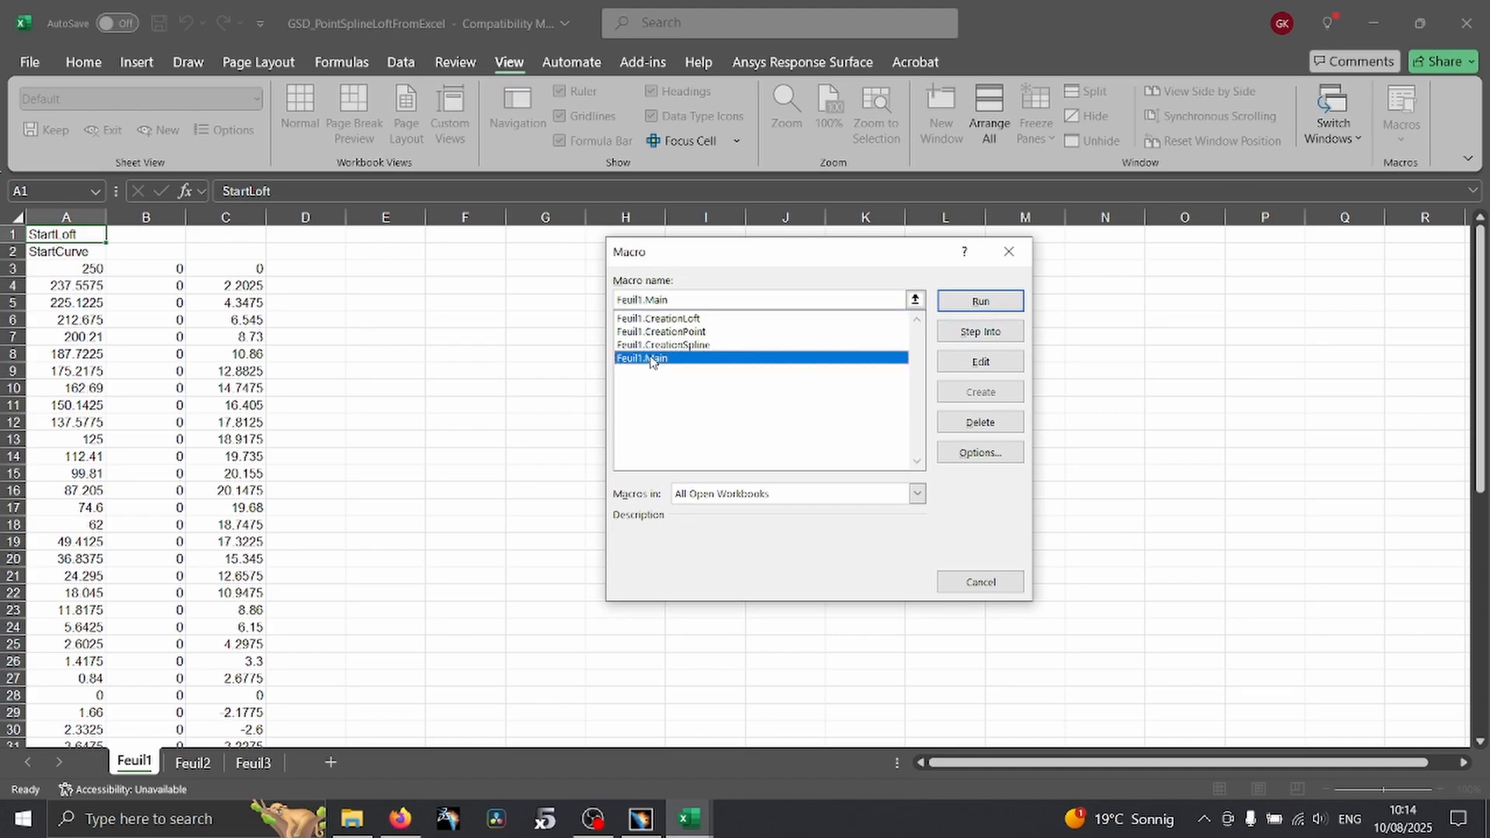
left_click(979, 302)
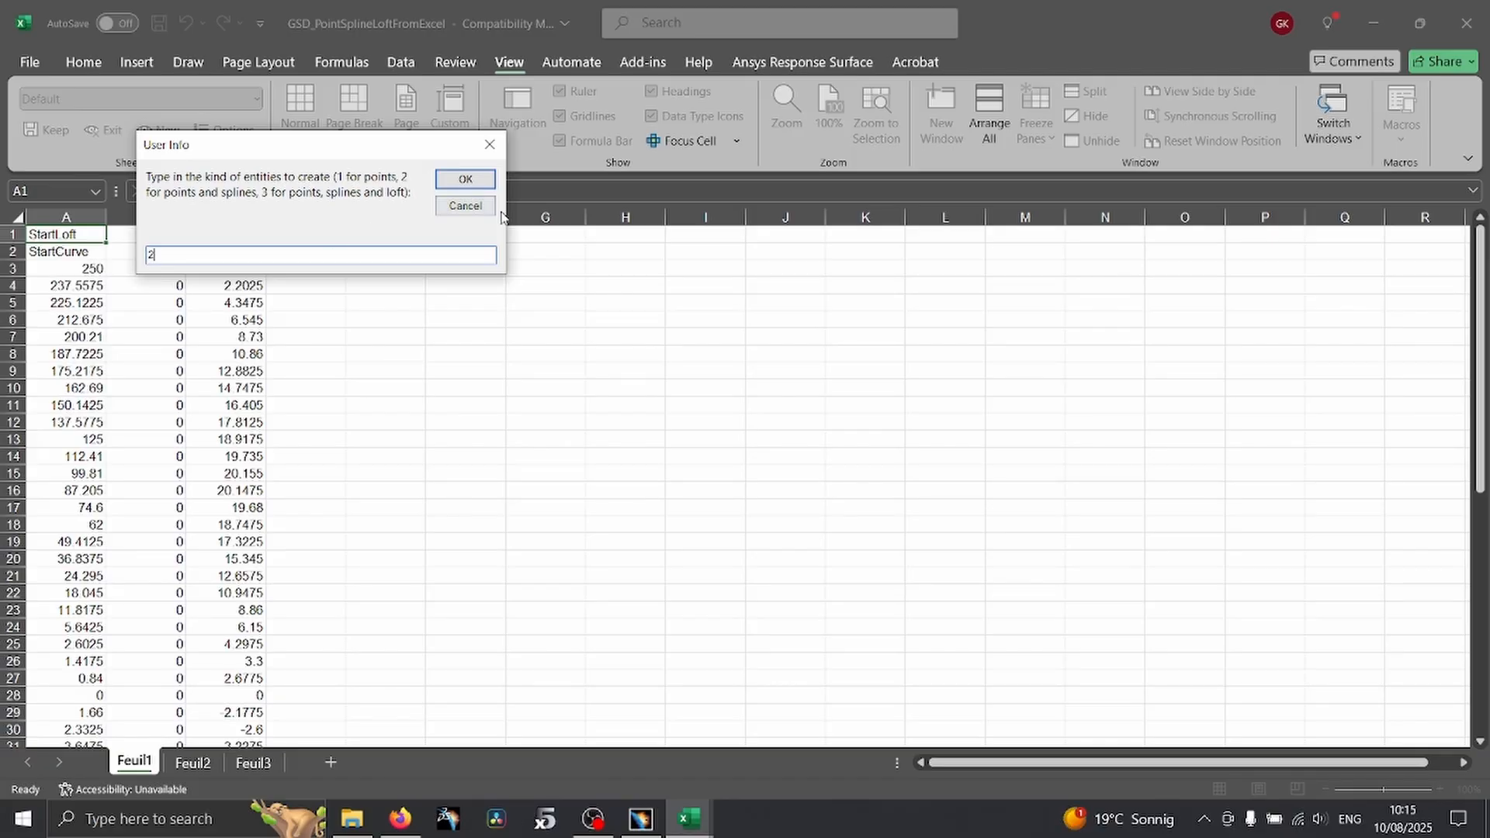
left_click(465, 180)
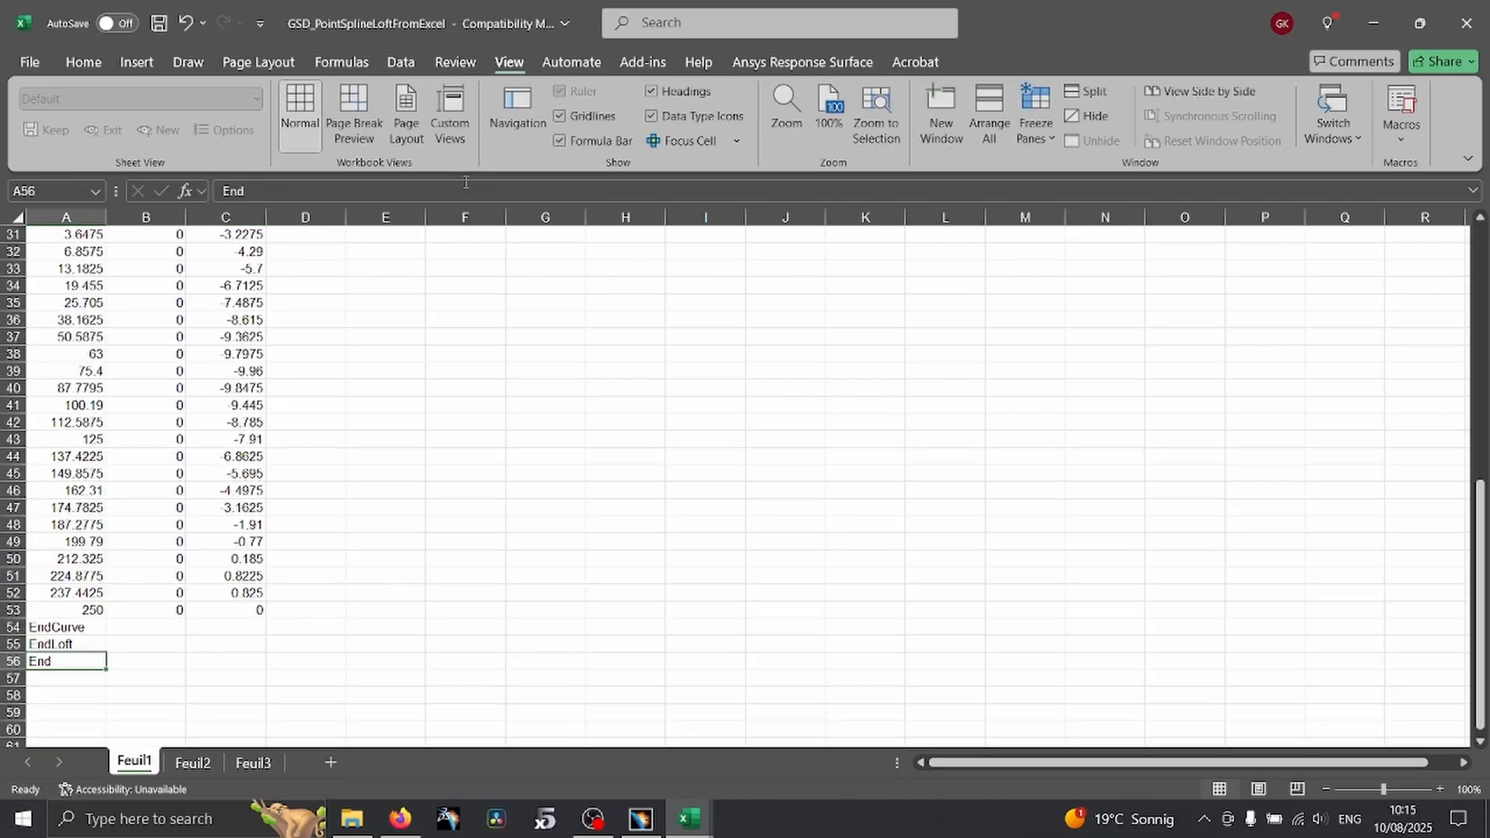
Switch to Part1 in CATIA V5 and hide the imported points Point.1 to Point.51
left_click(640, 819)
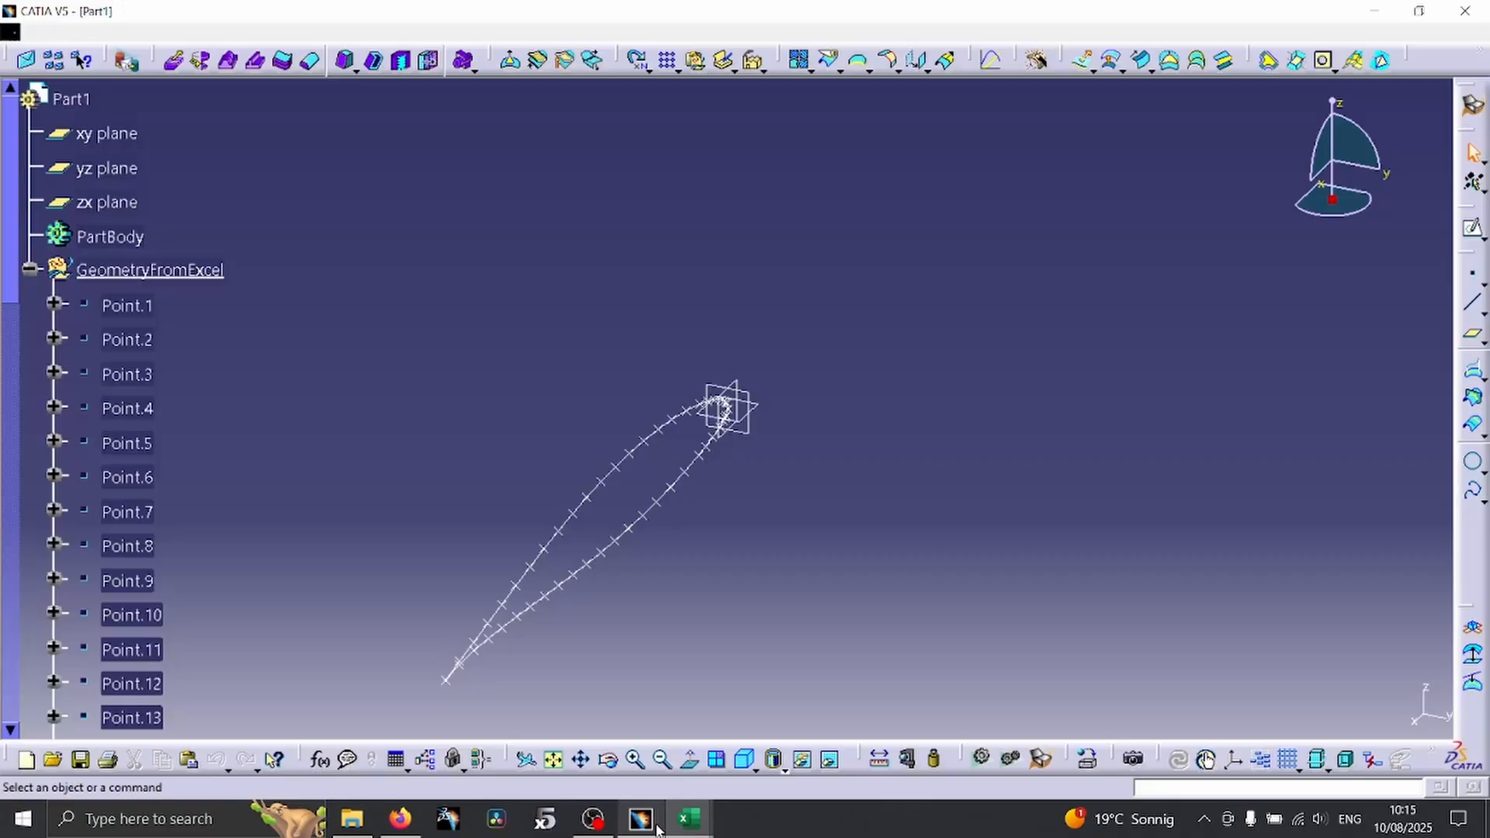
mouse_move(776, 541)
middle_mouse_down()
mouse_move(855, 375)
mouse_move(748, 516)
mouse_move(533, 442)
mouse_move(680, 449)
mouse_move(792, 492)
mouse_move(648, 422)
mouse_move(725, 505)
mouse_move(642, 500)
mouse_move(683, 492)
mouse_move(891, 569)
mouse_move(790, 379)
mouse_move(861, 453)
mouse_move(842, 403)
mouse_move(865, 426)
middle_mouse_up()
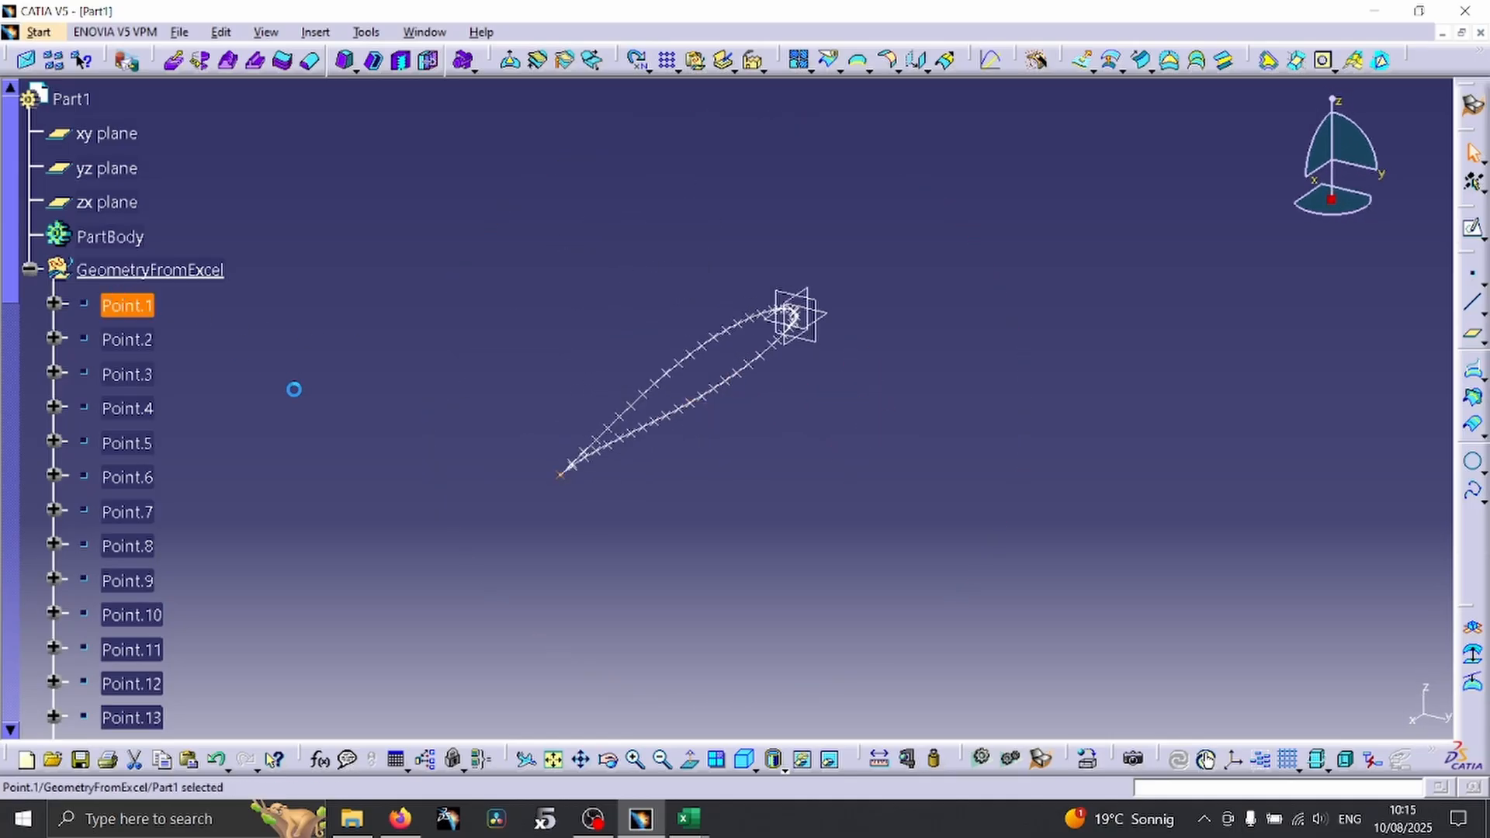
scroll(293, 388, "down", 12)
left_click(162, 512, "shift")
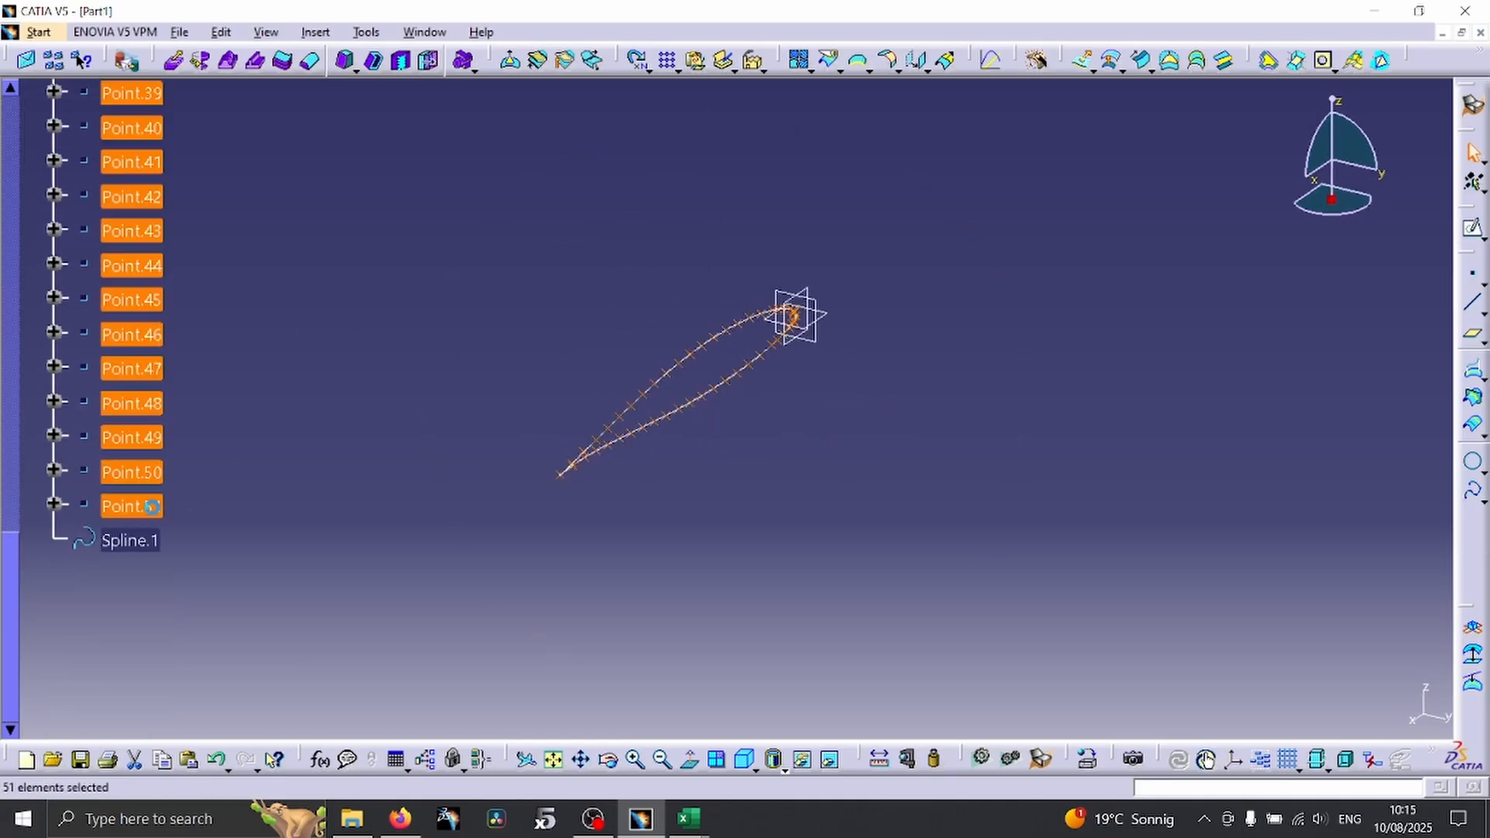
right_click(152, 111)
left_click(208, 172)
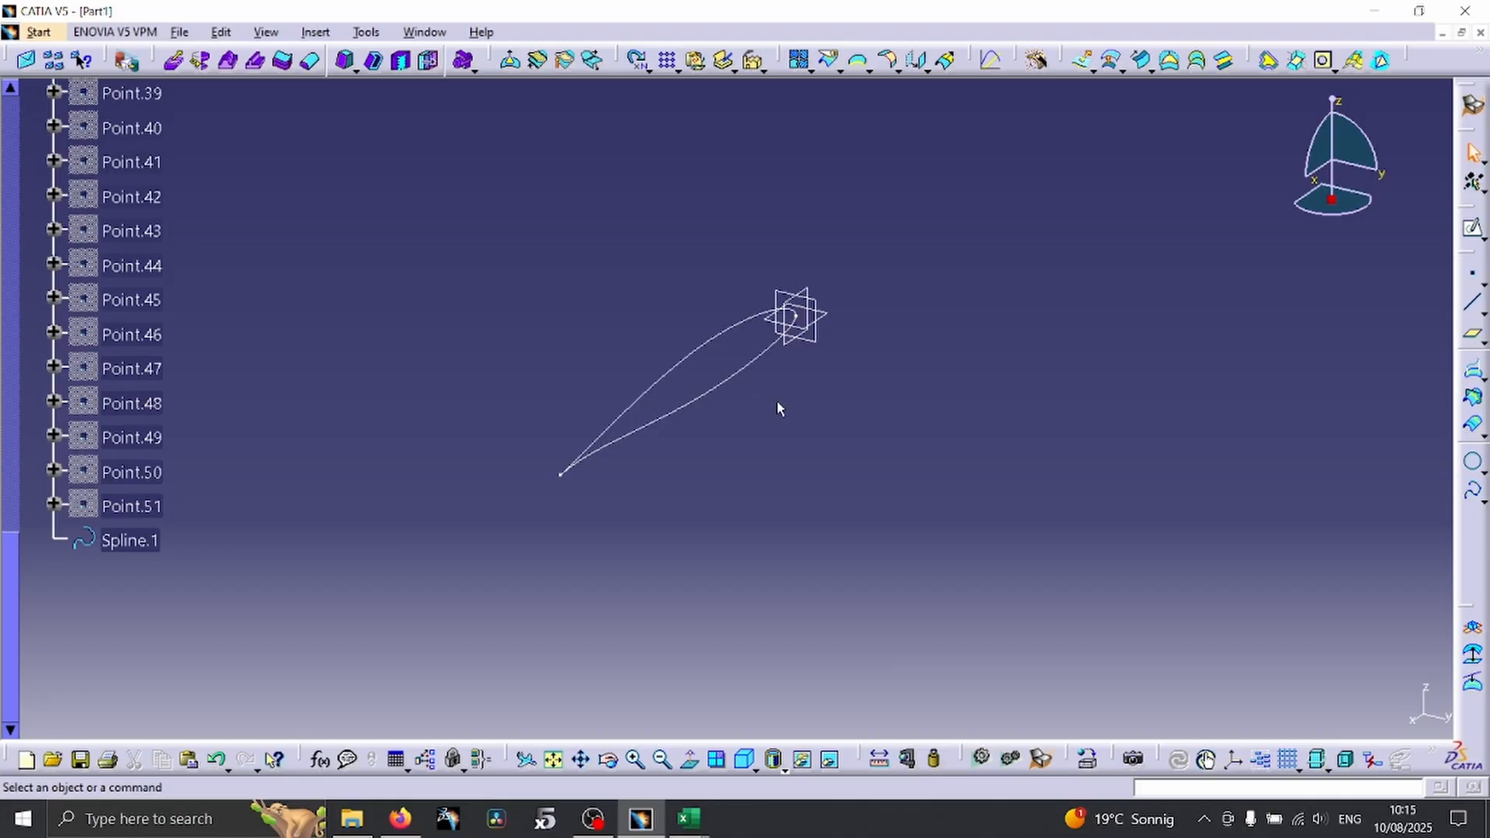
Scale the airfoil spline relative to the xy plane with a ratio of 0.5
left_click(929, 70)
left_click(946, 177)
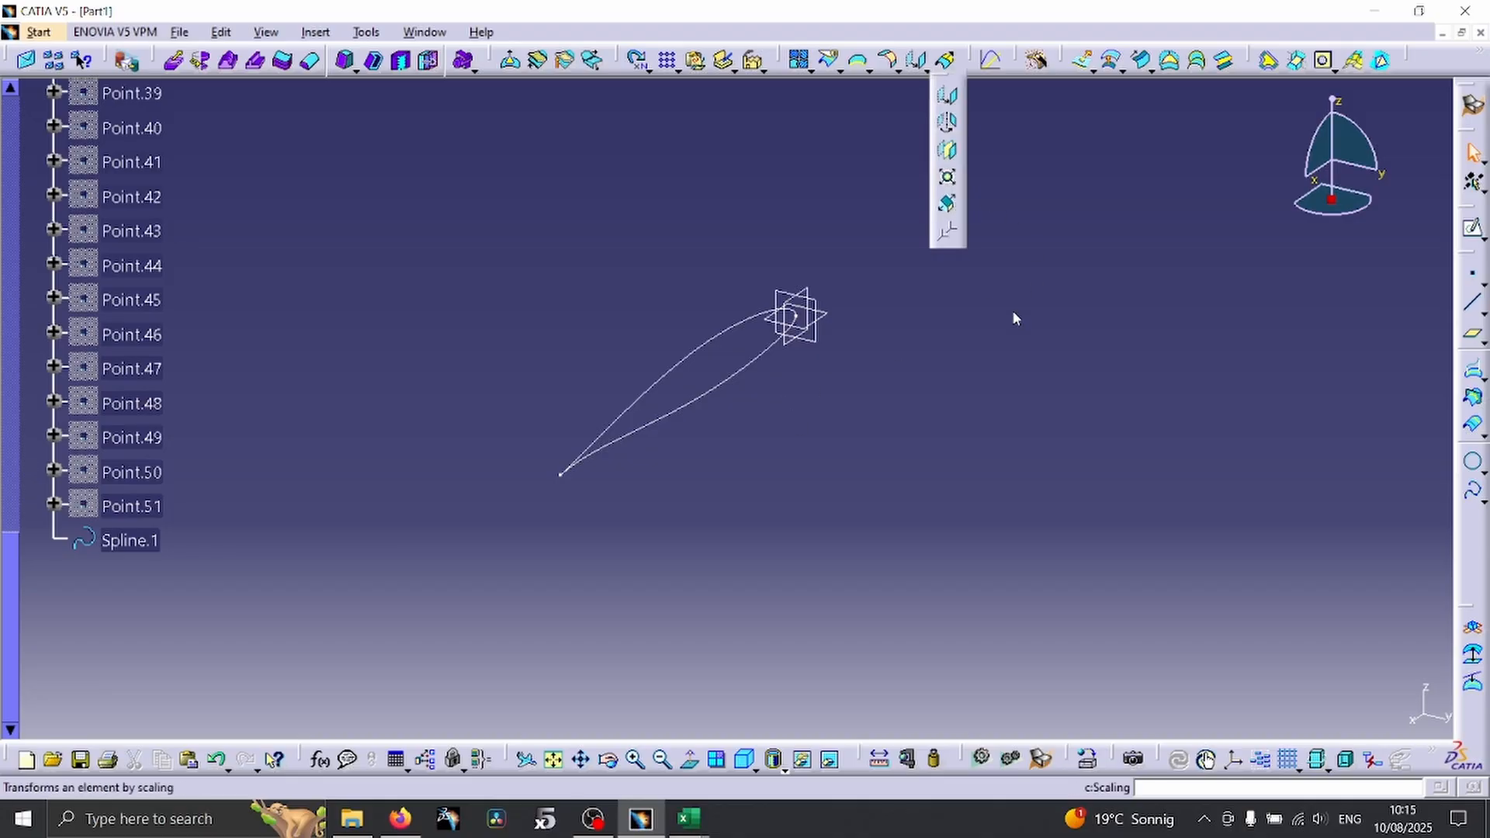
left_click(729, 374)
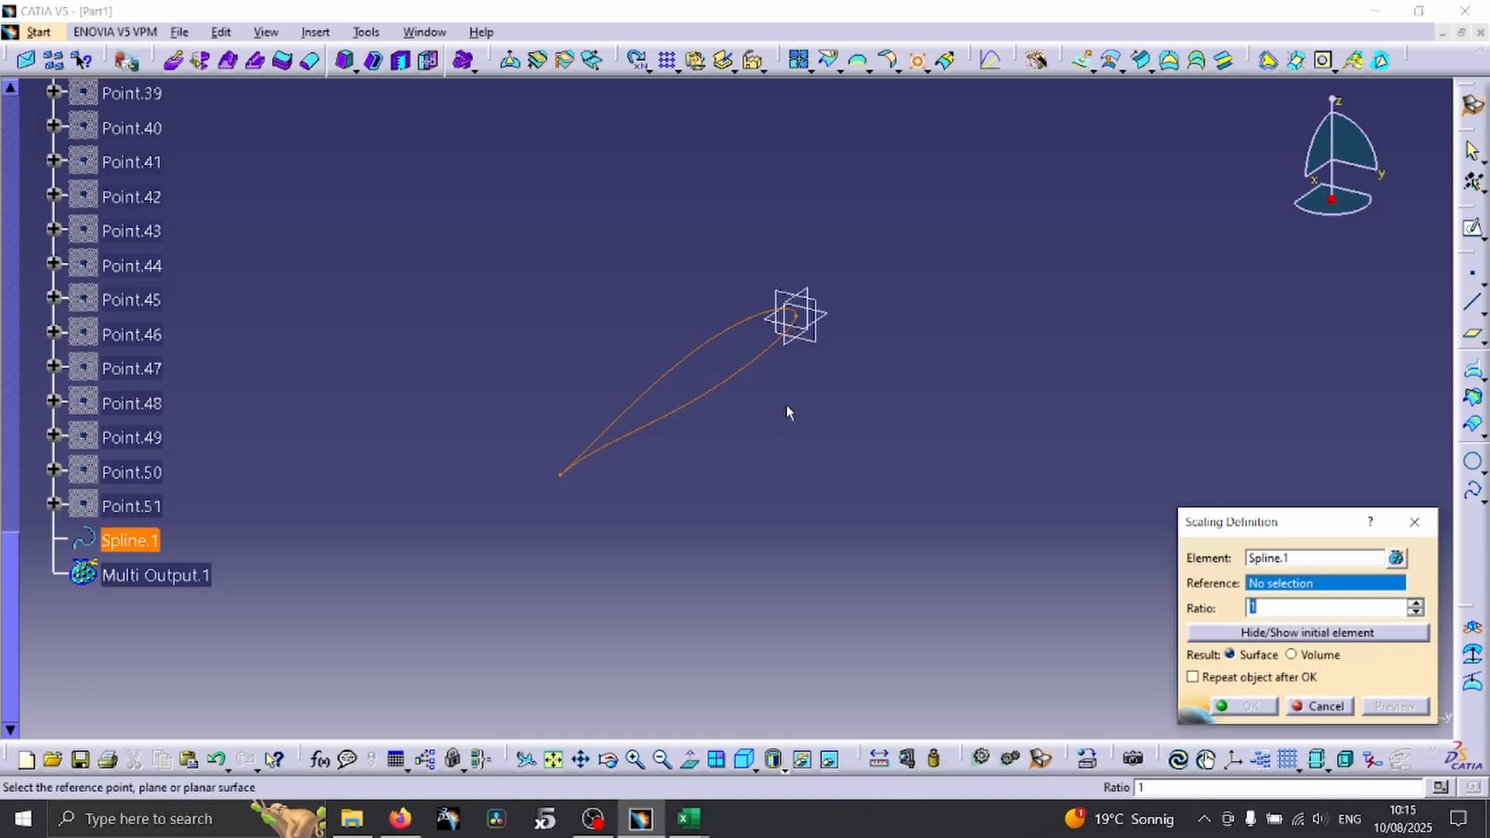
left_click(812, 346)
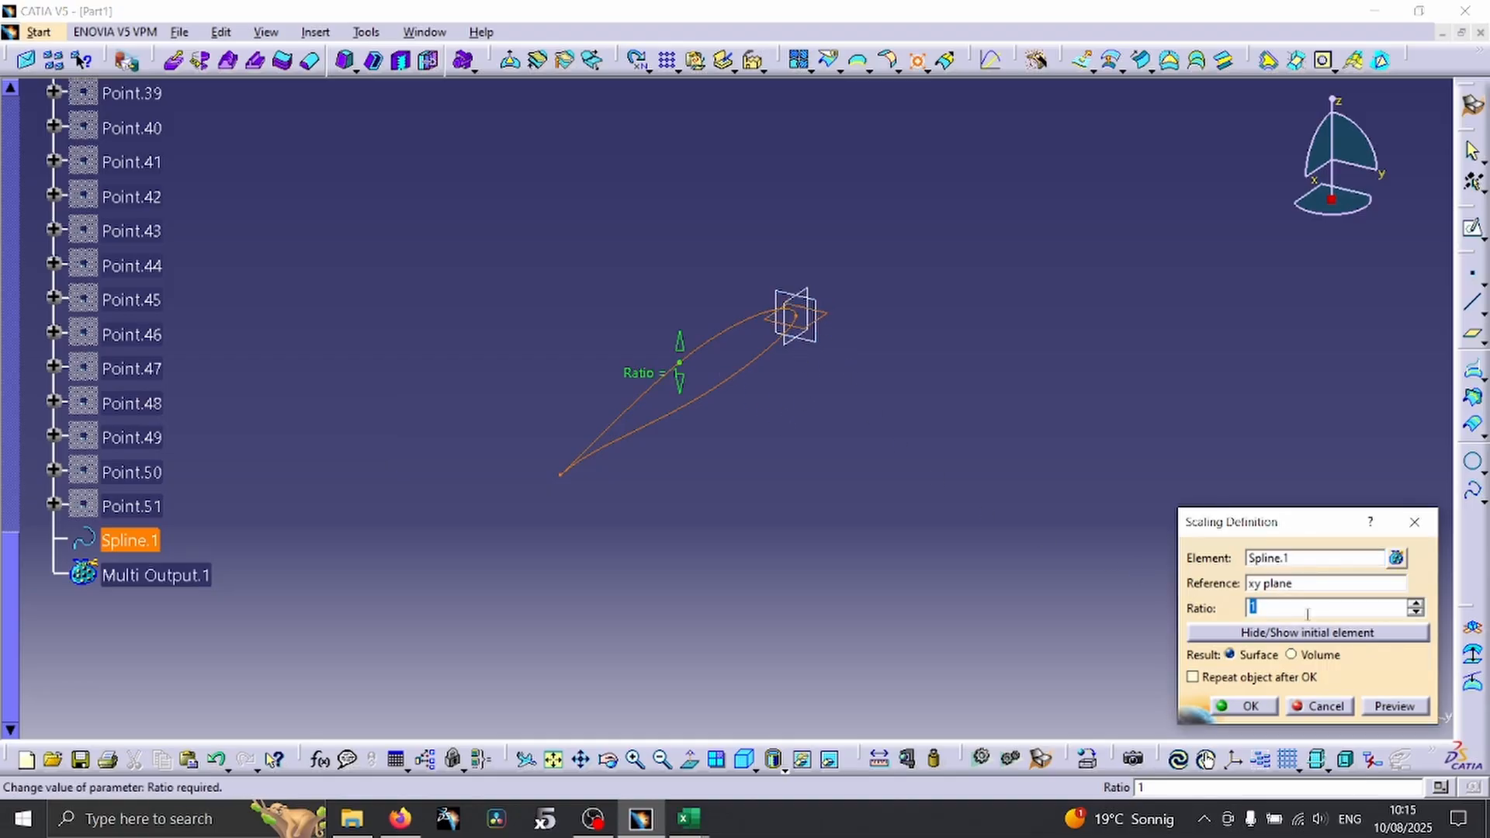
type("1.2")
key("Return")
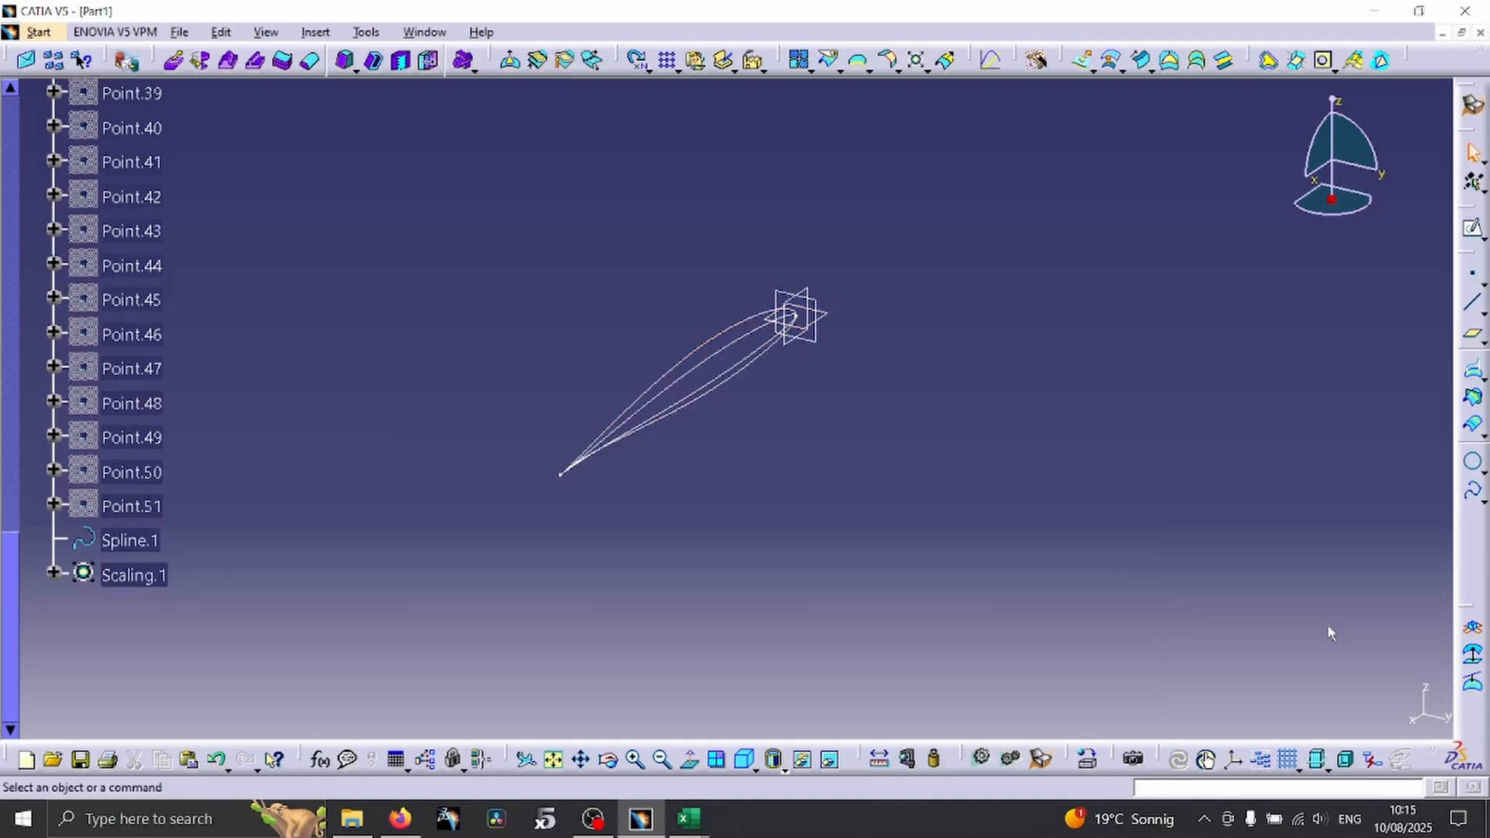
Scale the flattened airfoil curve relative to the yz plane with a ratio of 0.5 and hide the source curve Scaling.1
left_click(916, 60)
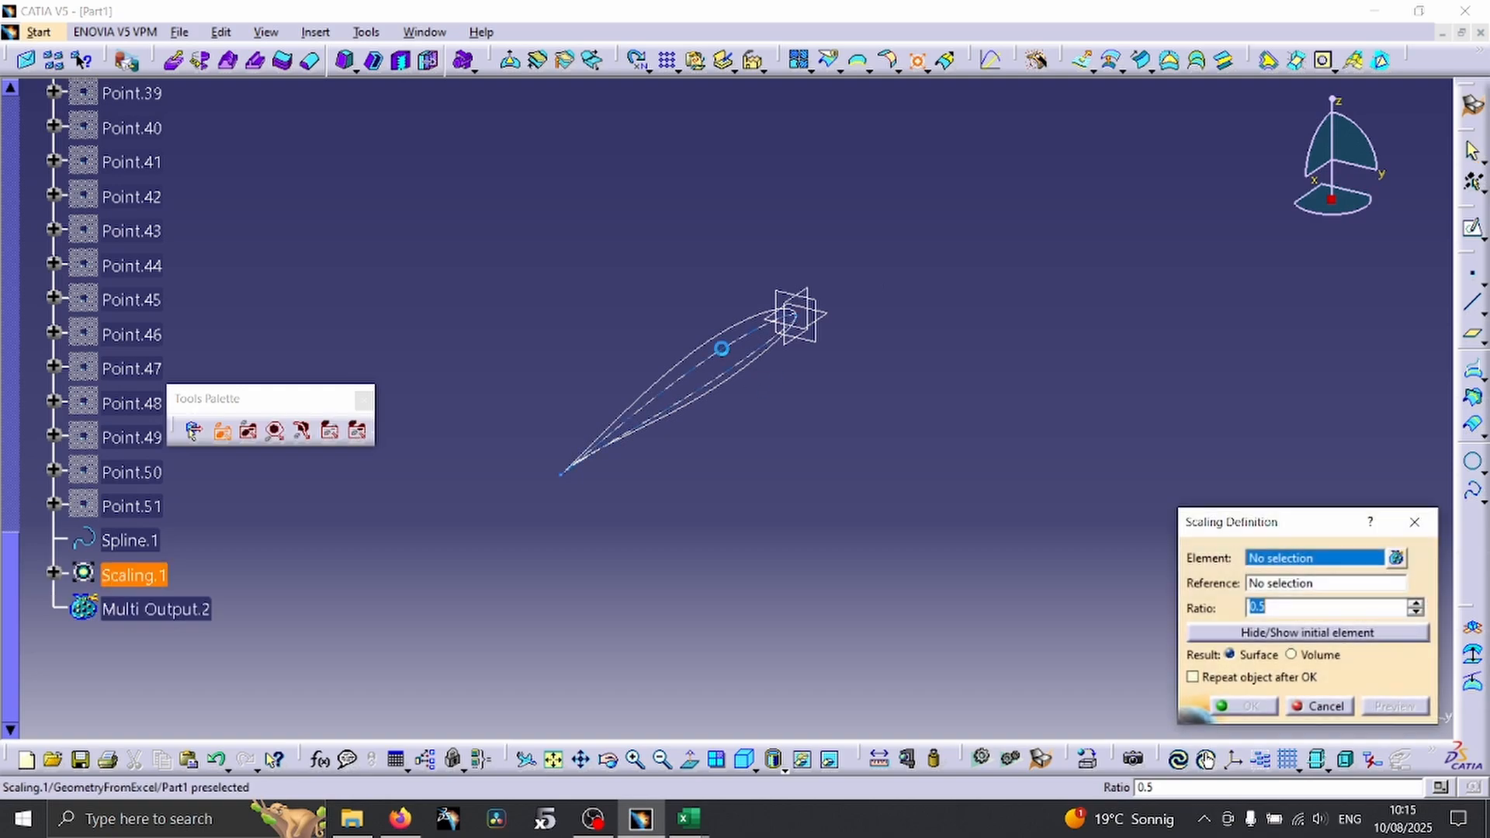
left_click(821, 339)
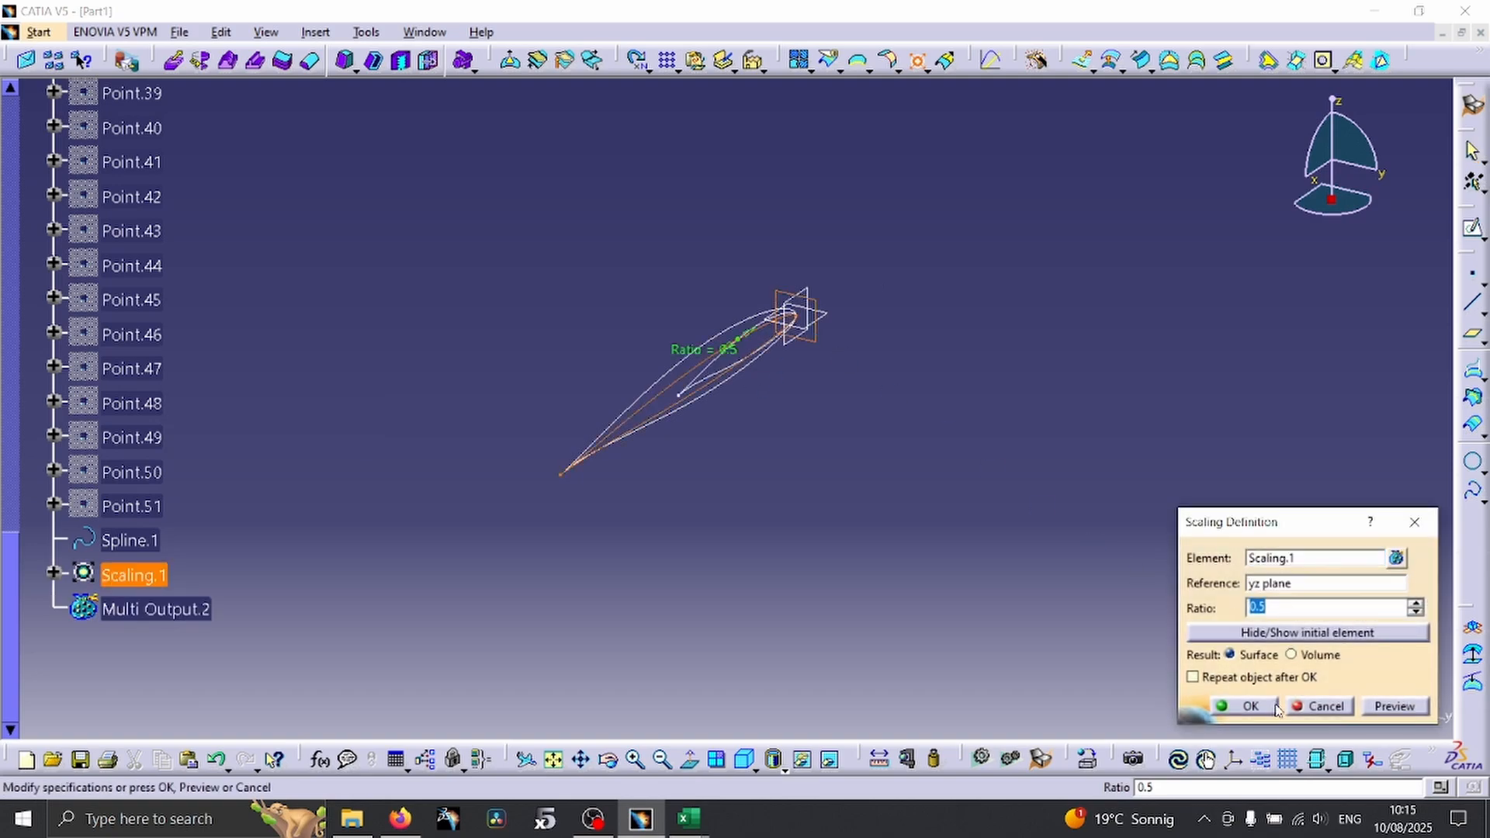
left_click(1251, 706)
right_click(663, 396)
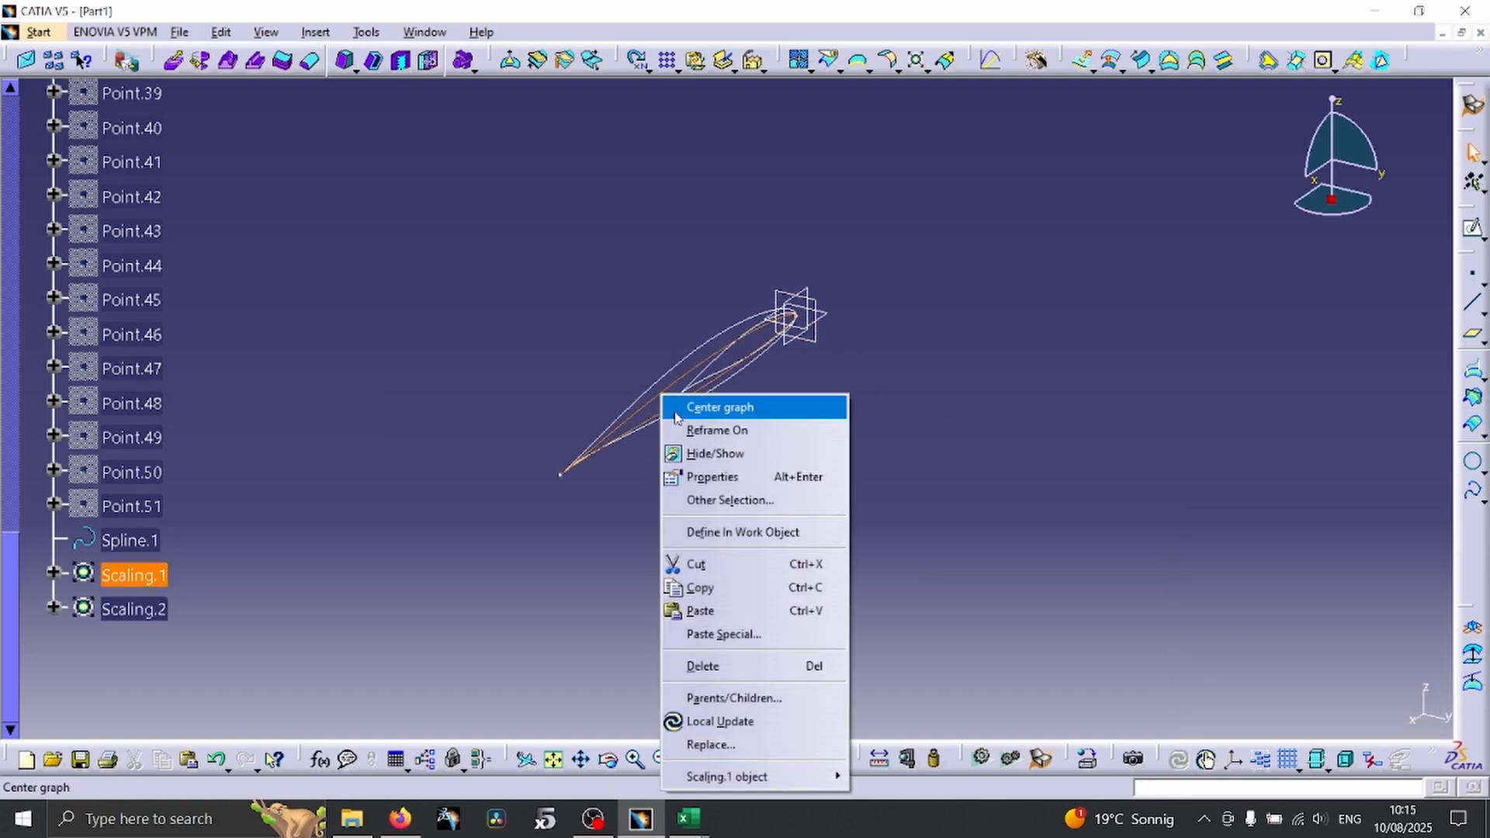
left_click(710, 453)
Translate the small airfoil curve 32 mm in the yz plane's direction and hide the source curve Scaling.2
left_click(928, 70)
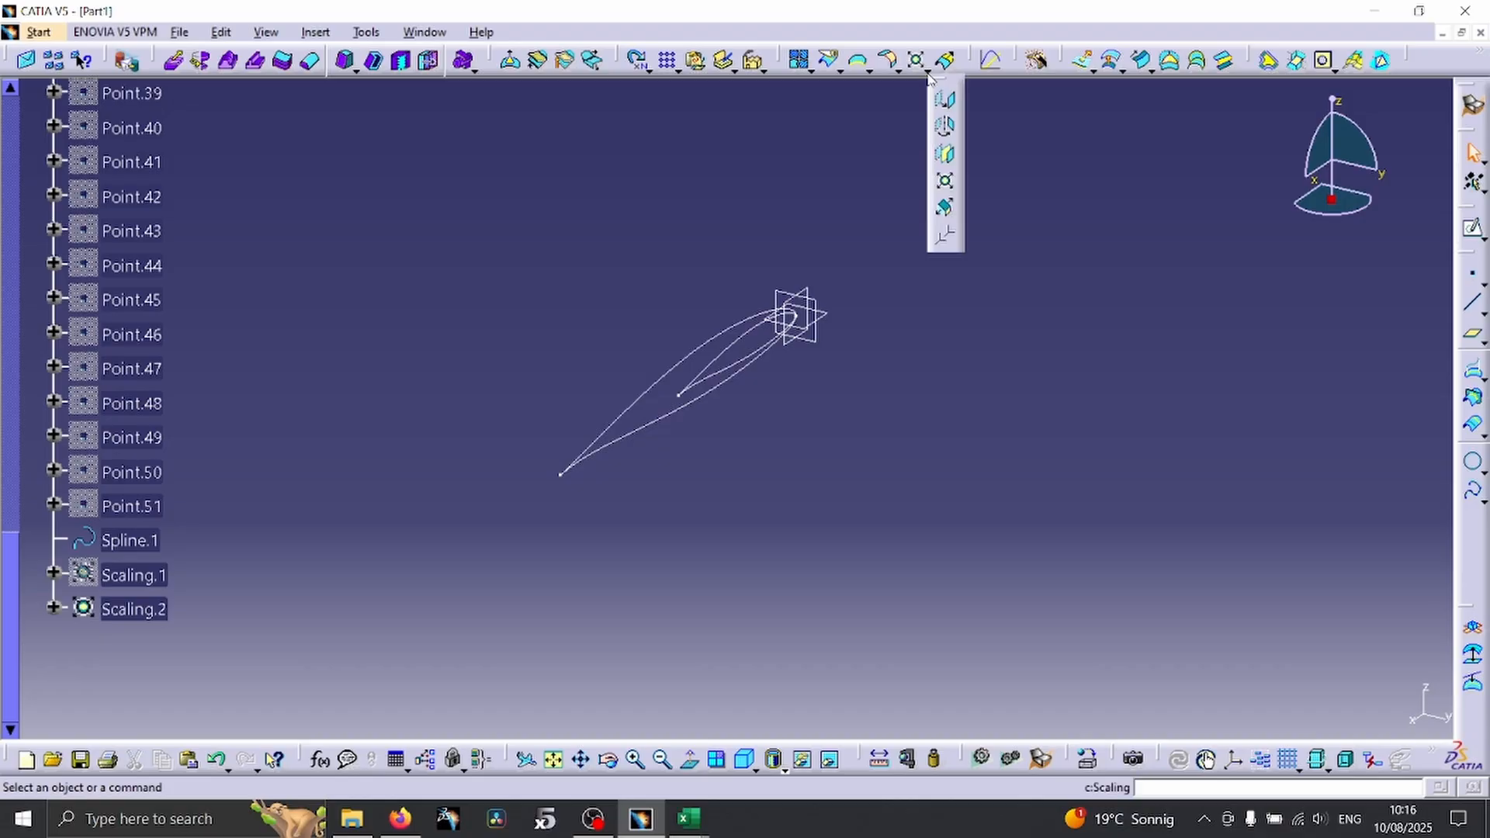
left_click(946, 100)
left_click(732, 366)
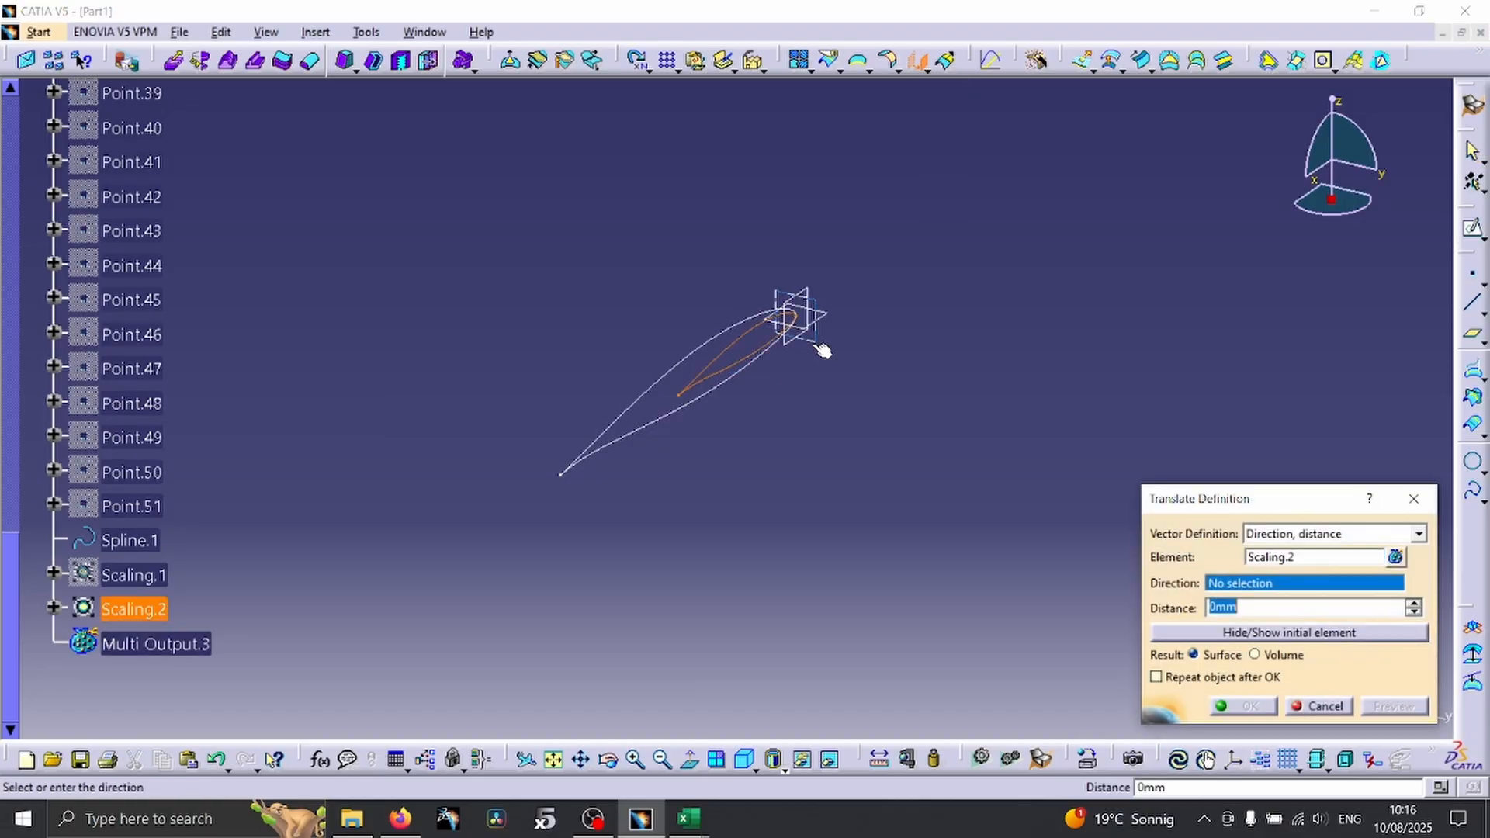
left_click(816, 339)
left_click_drag(730, 346, 703, 369)
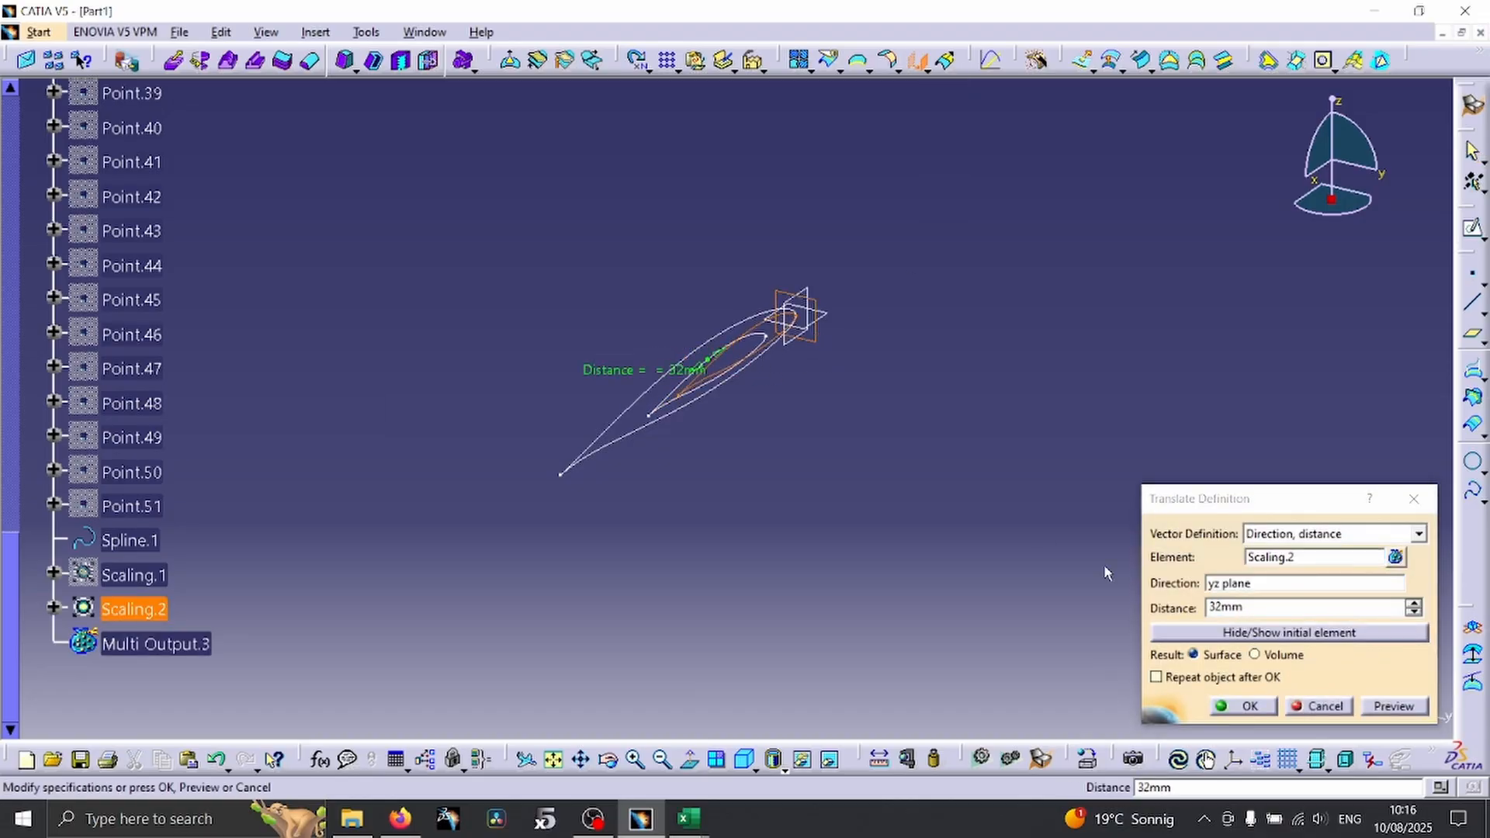
left_click(1264, 710)
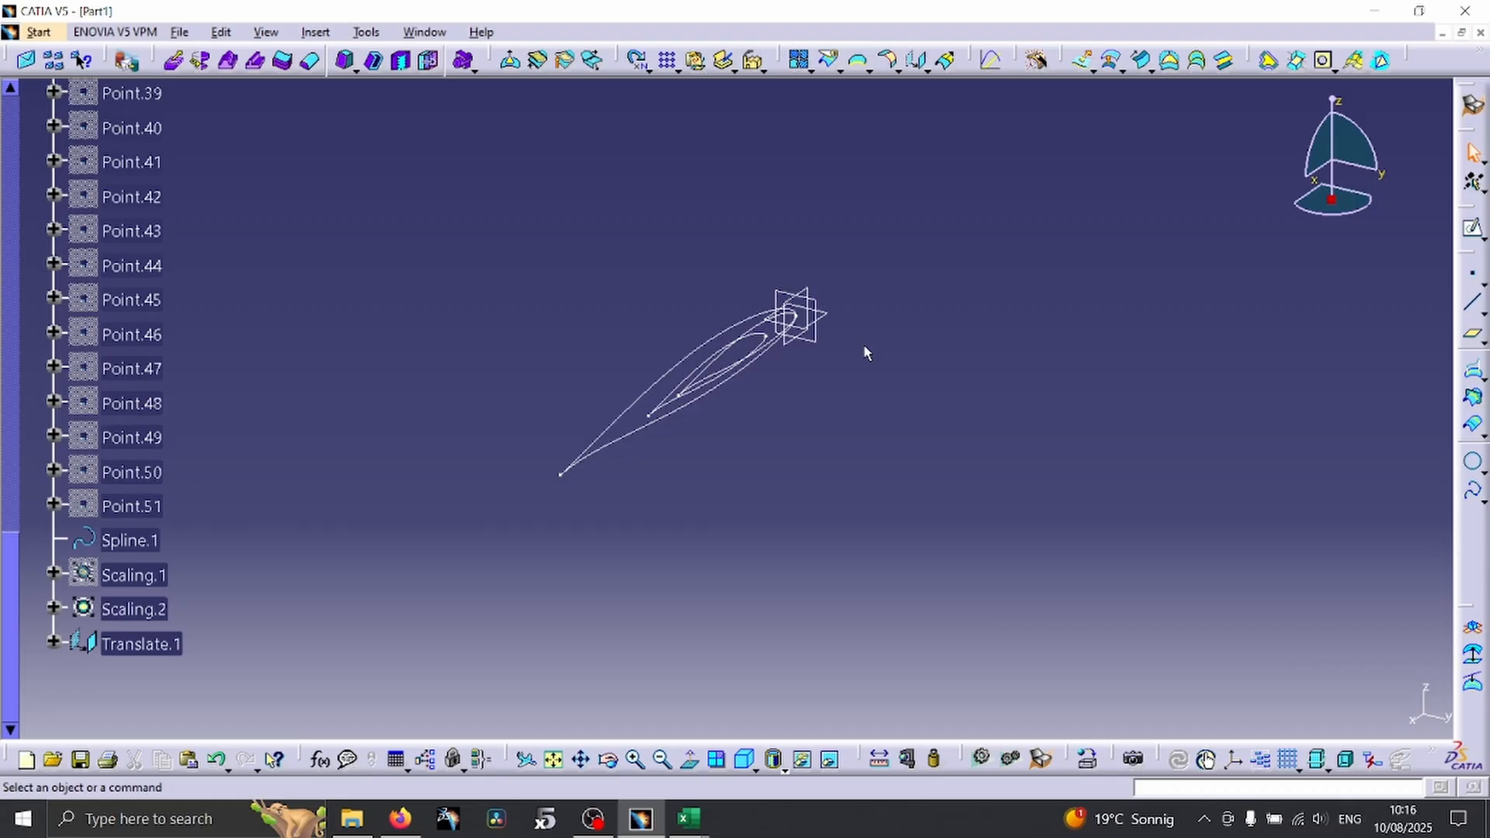
right_click(767, 332)
left_click(875, 382)
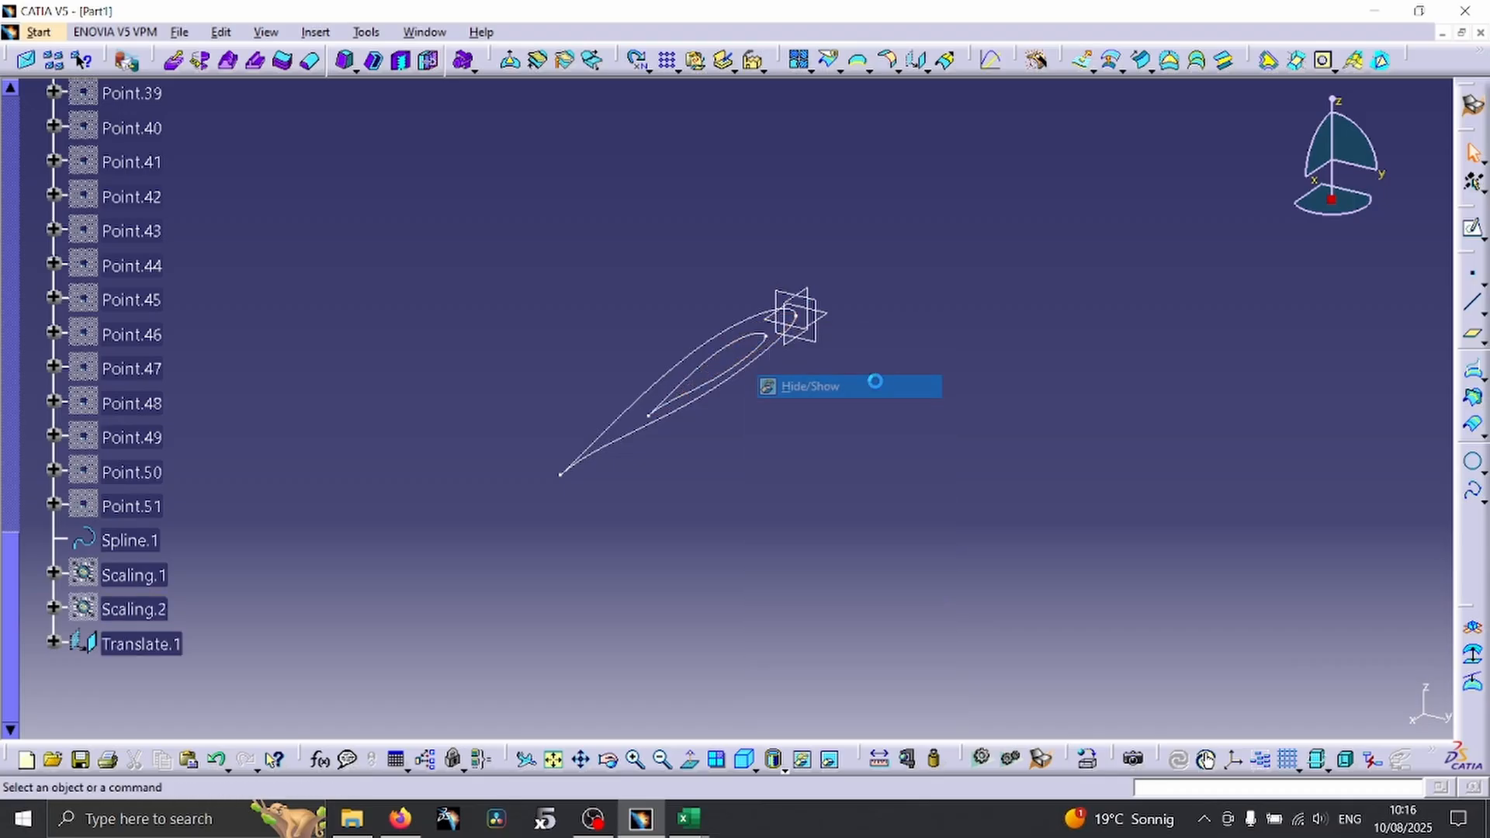
Translate the shifted small airfoil 500 mm in the zx plane's direction and hide the source curve Translate.1
left_click(916, 60)
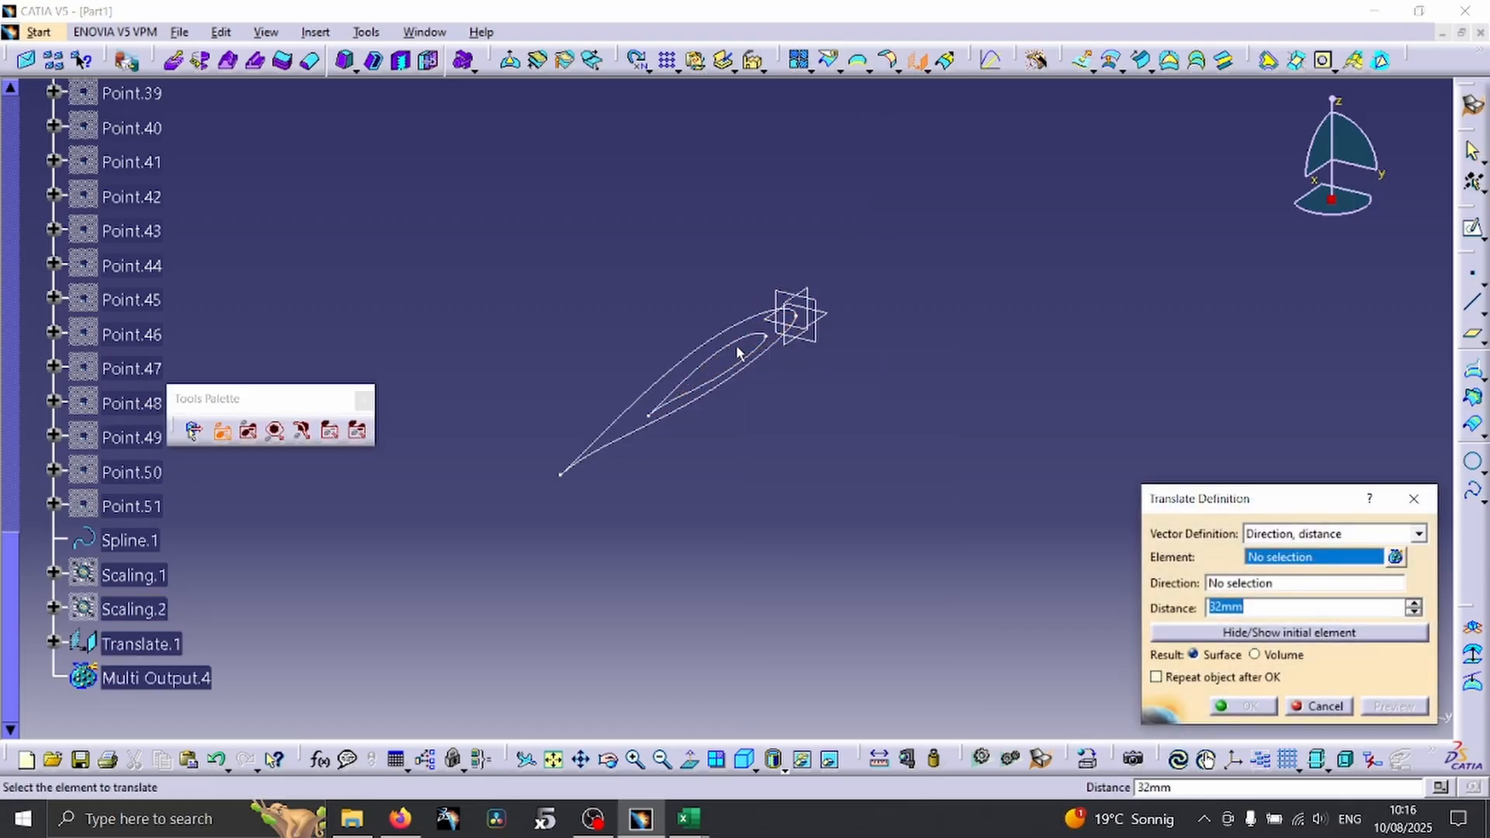
left_click(737, 353)
left_click(819, 301)
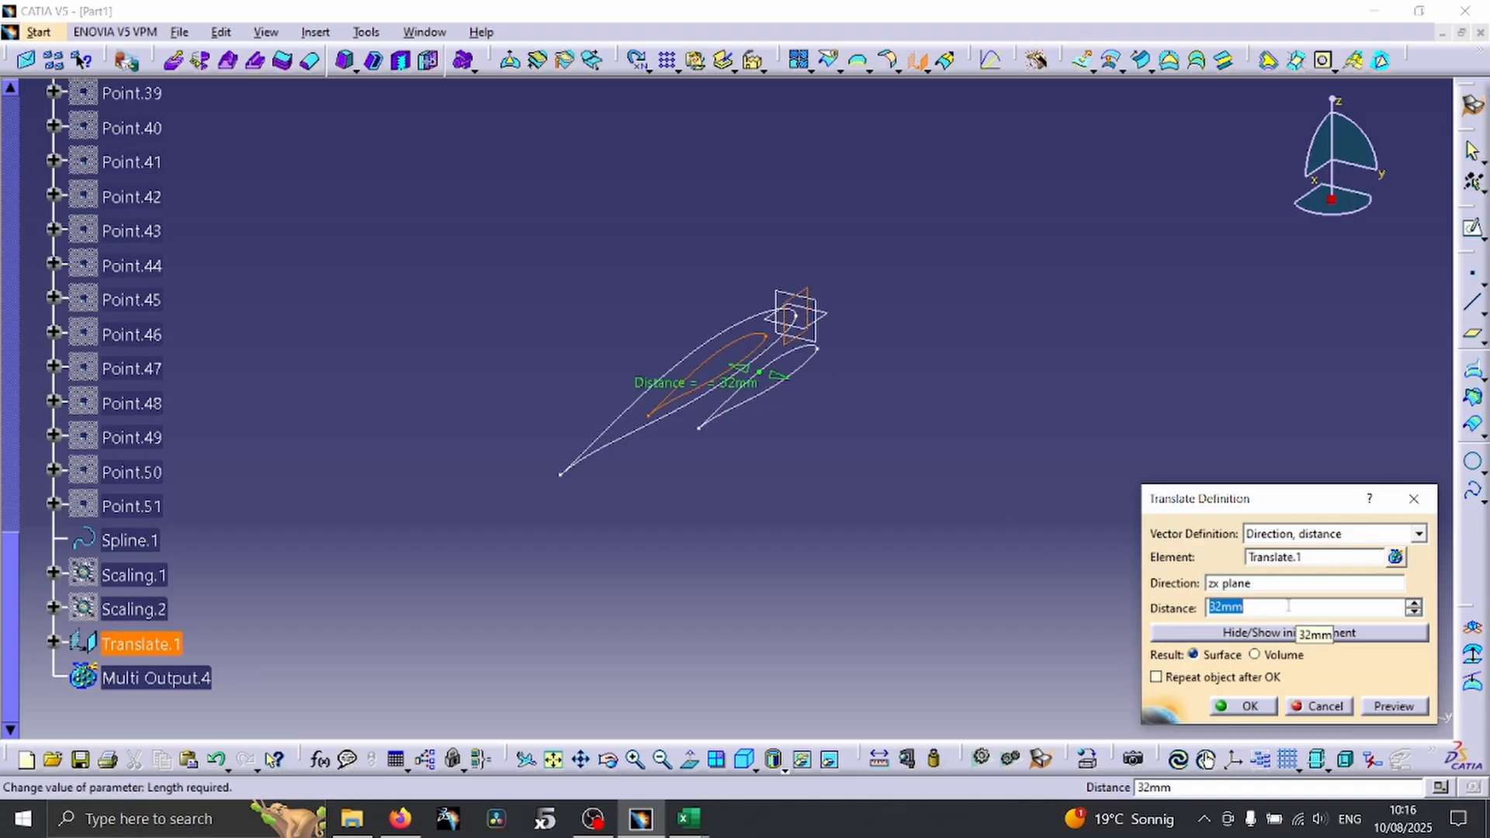
type("500")
key("Return")
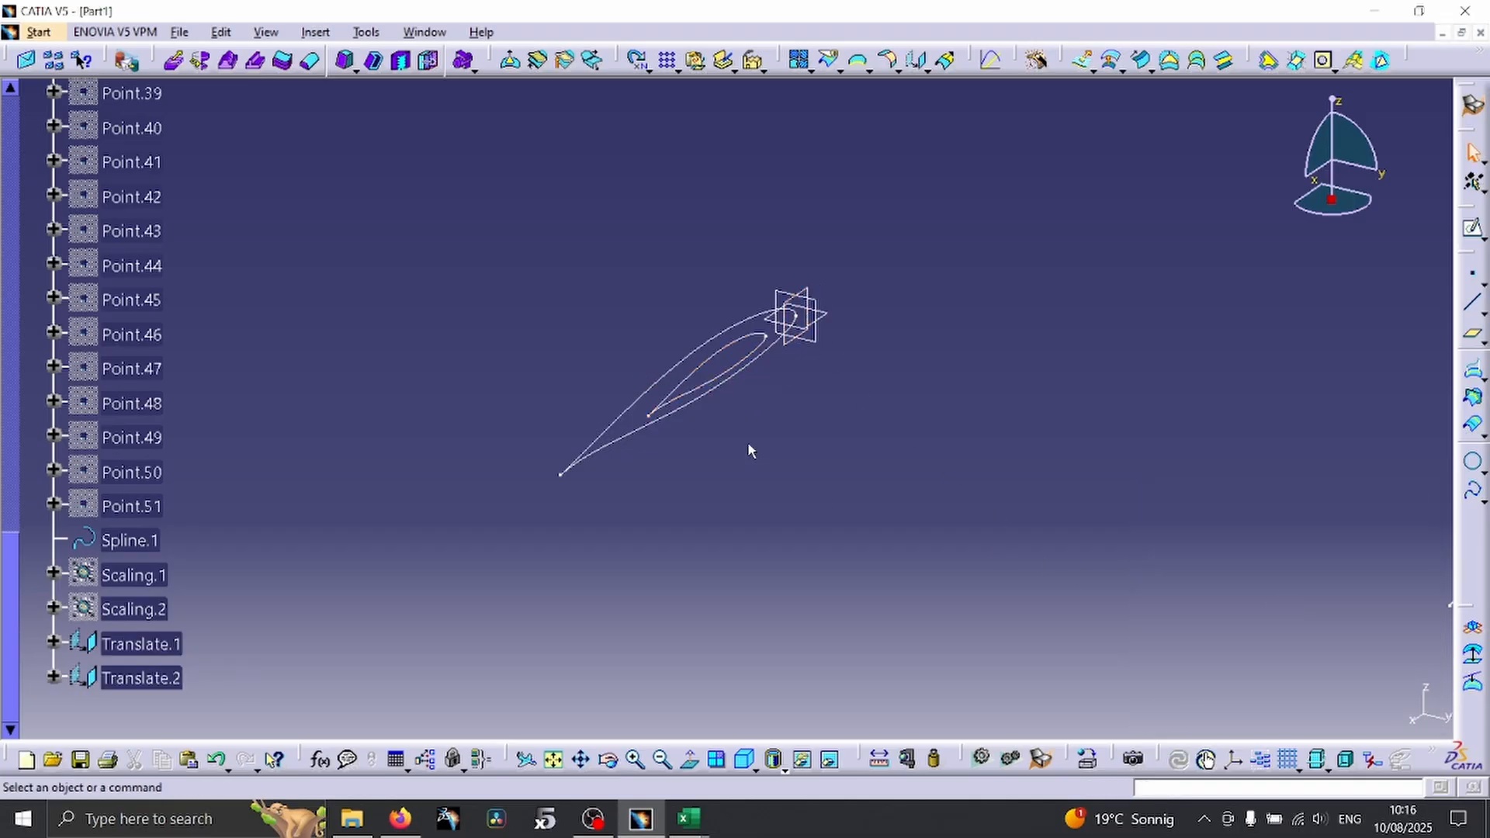
right_click(734, 332)
left_click(778, 400)
Create a multi-sections surface between the full-size airfoil Spline.1 and the small tip airfoil Translate.2
middle_click_drag(965, 482, 757, 408)
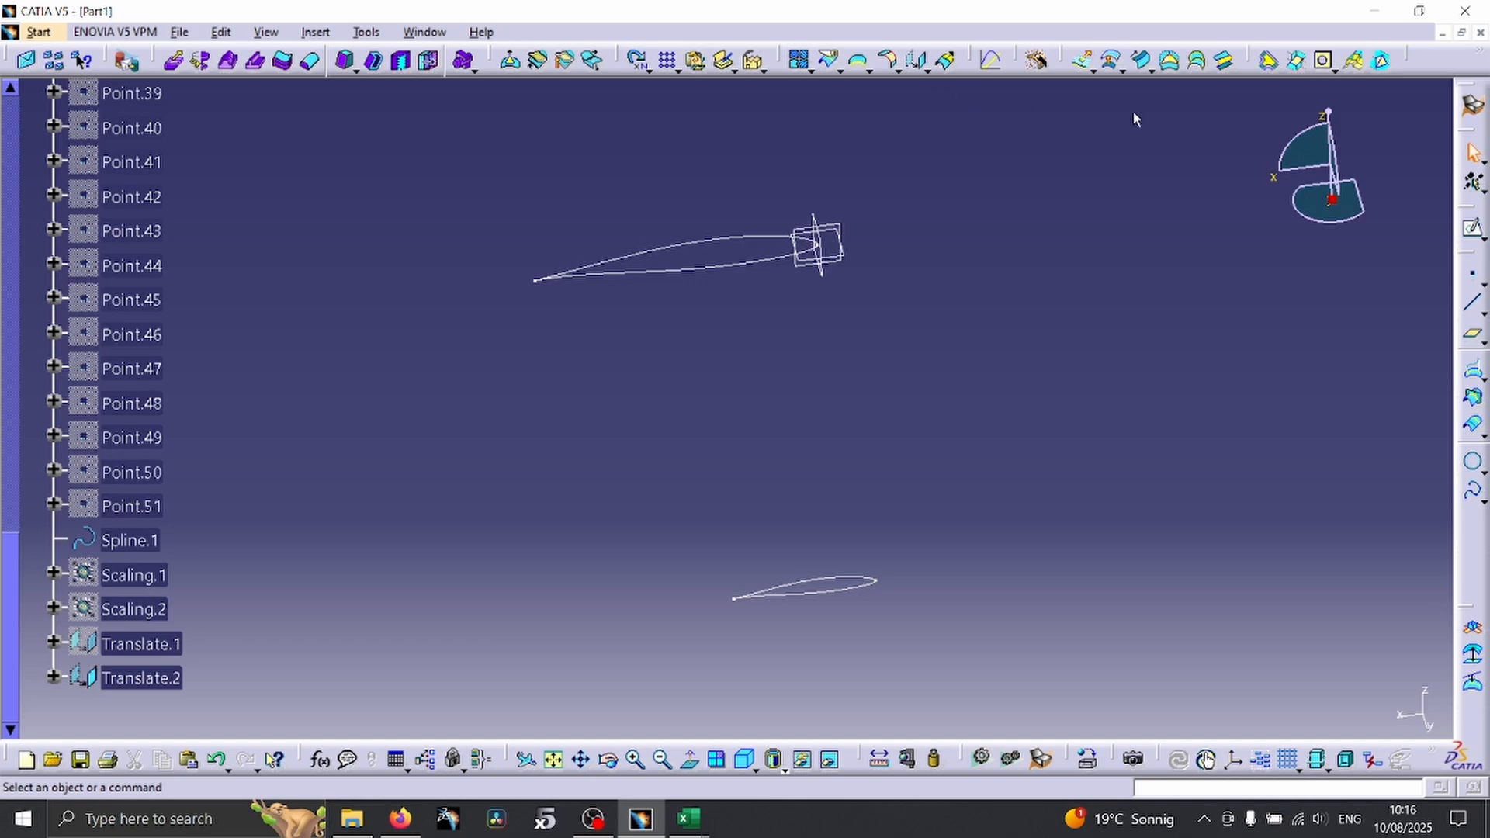
left_click(1198, 59)
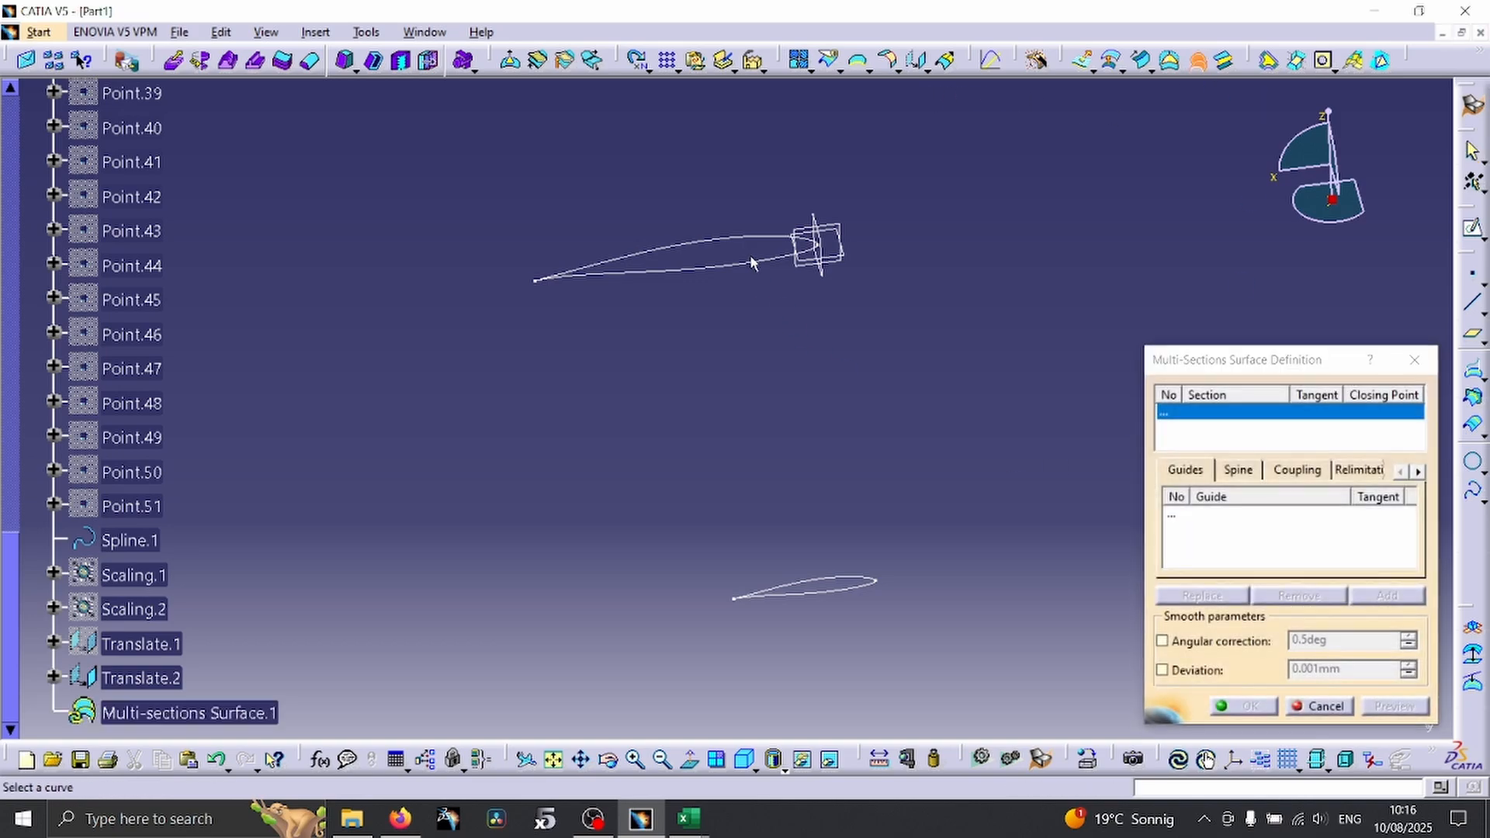
left_click(751, 262)
left_click(860, 589)
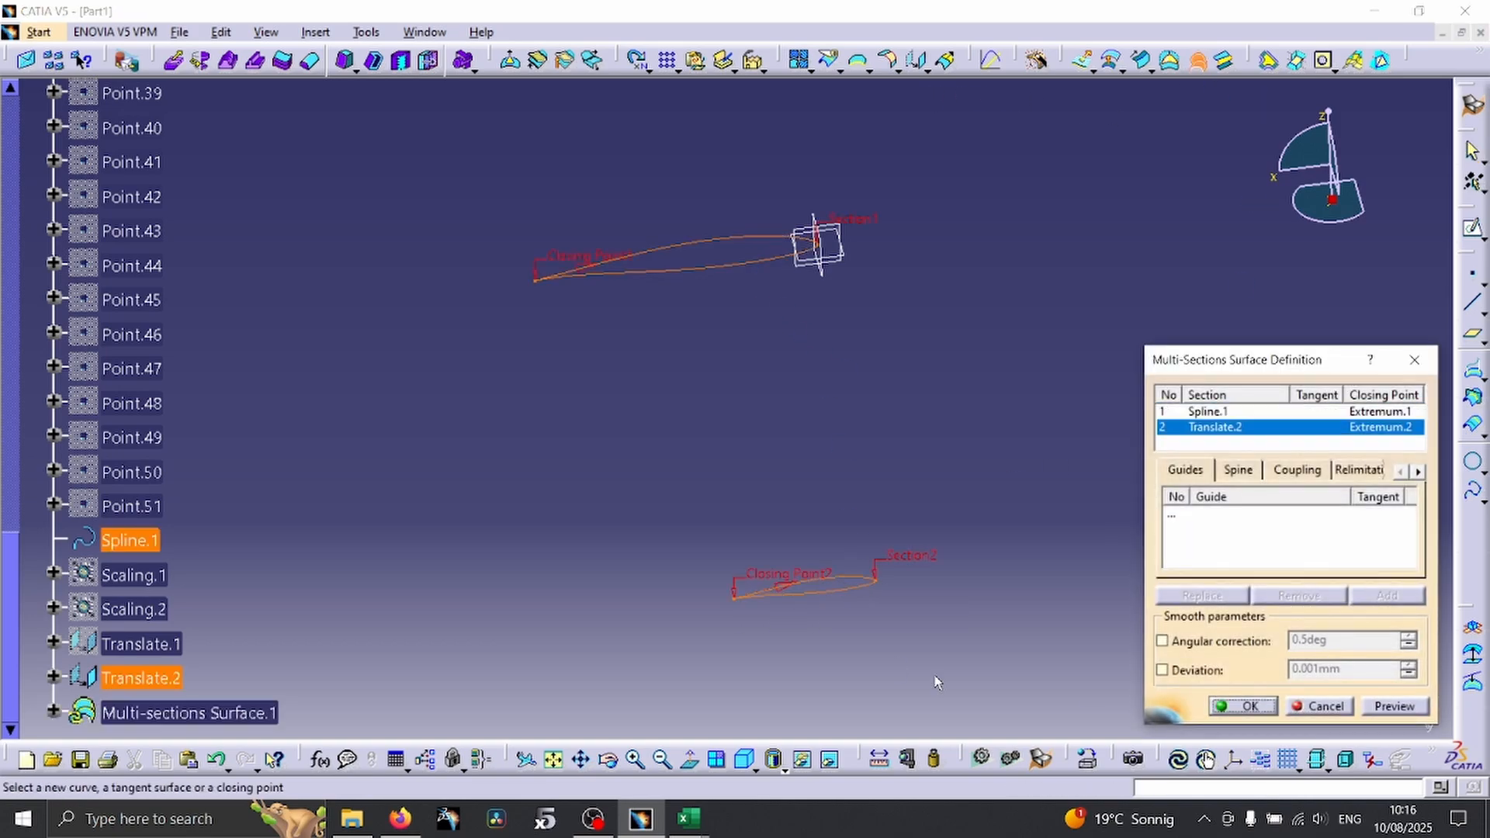
left_click(1244, 705)
middle_click_drag(848, 705, 804, 614)
middle_click_drag(685, 303, 852, 522)
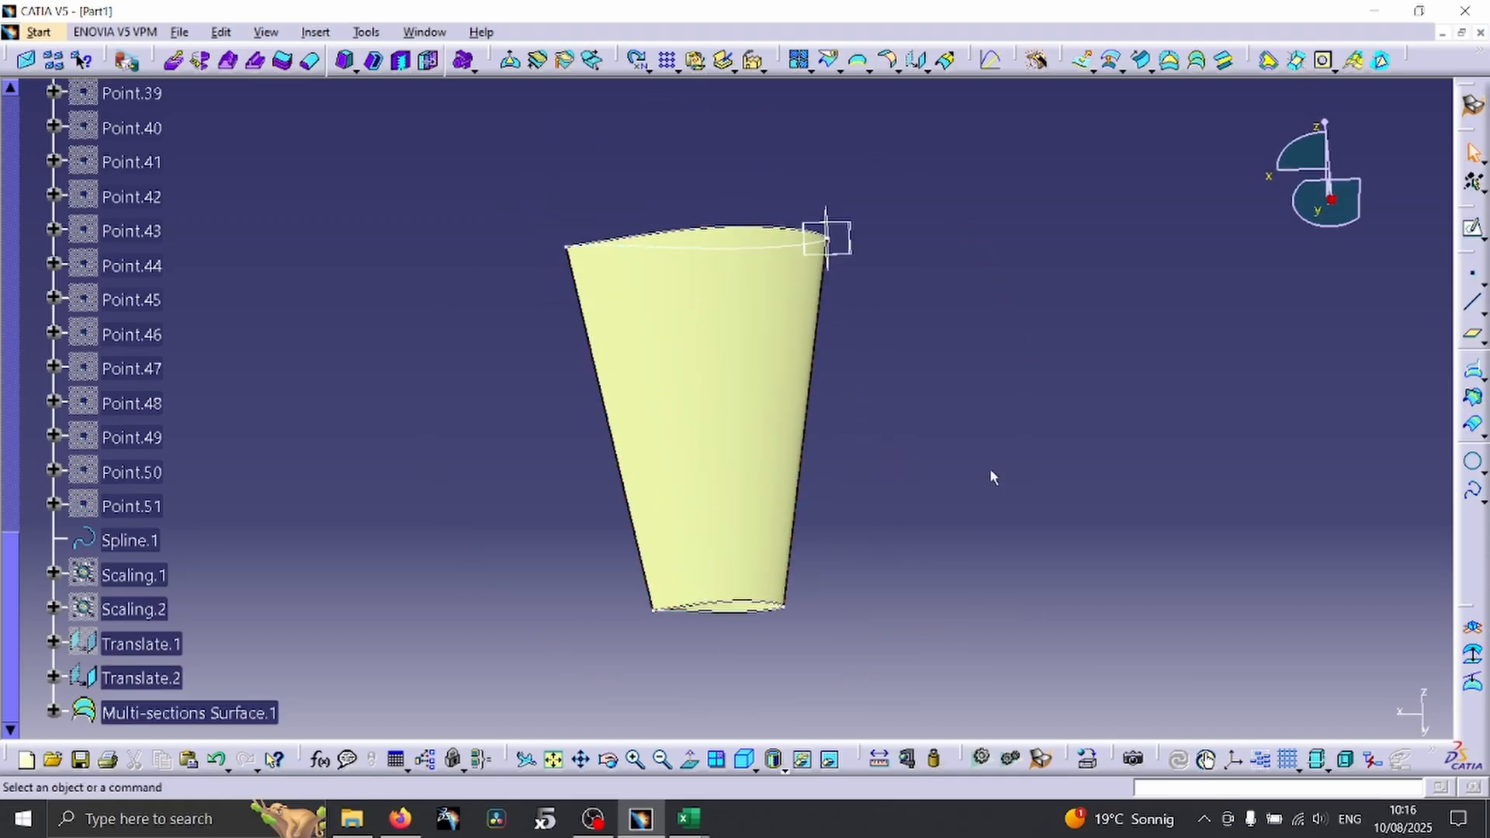